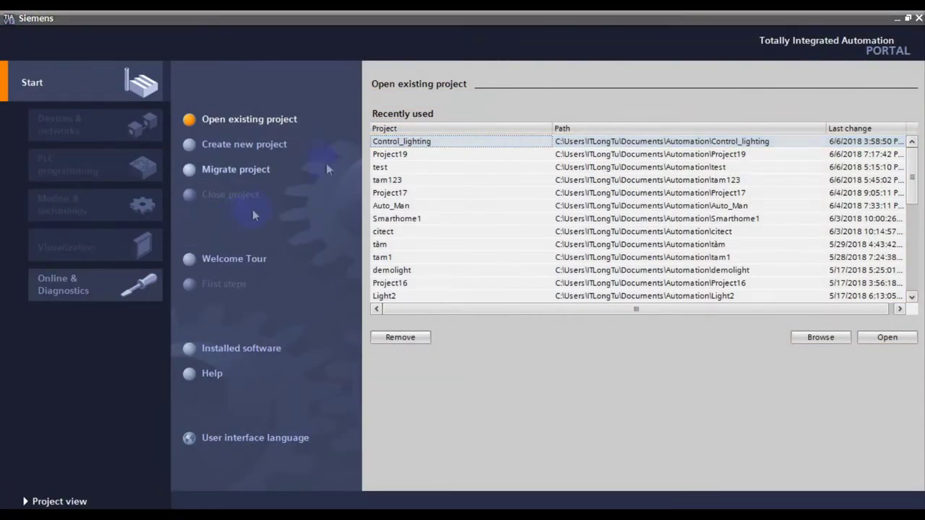
Create a new project named Lightinghouse in the default project path.
{"action": "left_click", "coordinate": [231, 145]}
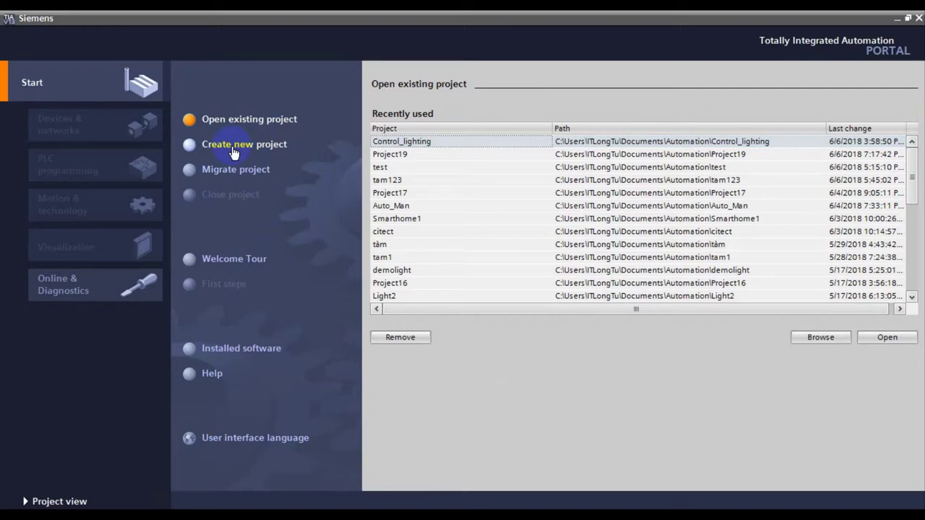
{"action": "left_click", "coordinate": [233, 148]}
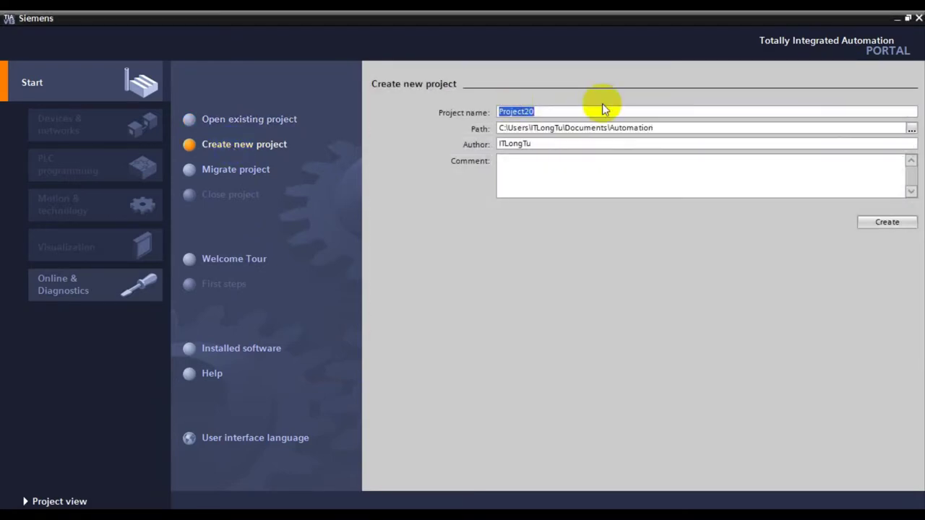
{"action": "type", "text": "Lightinghouse"}
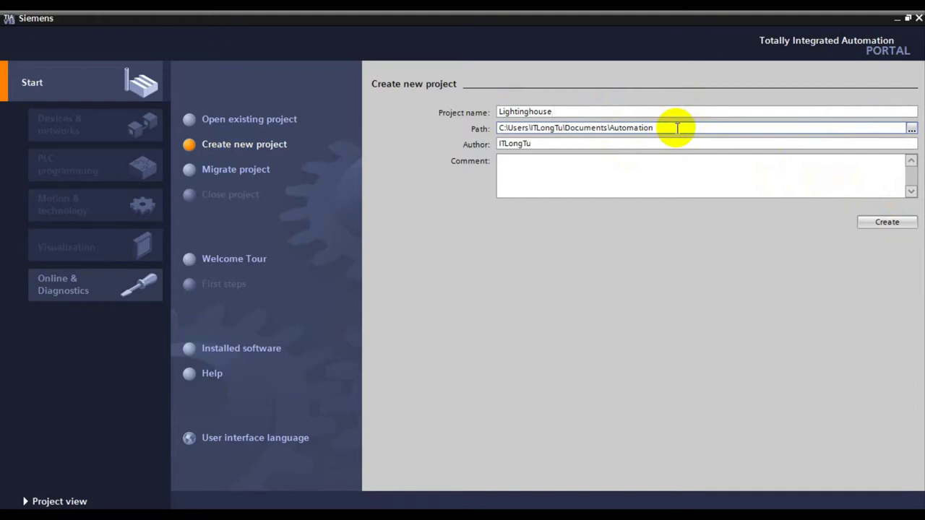
{"action": "left_click", "coordinate": [901, 228]}
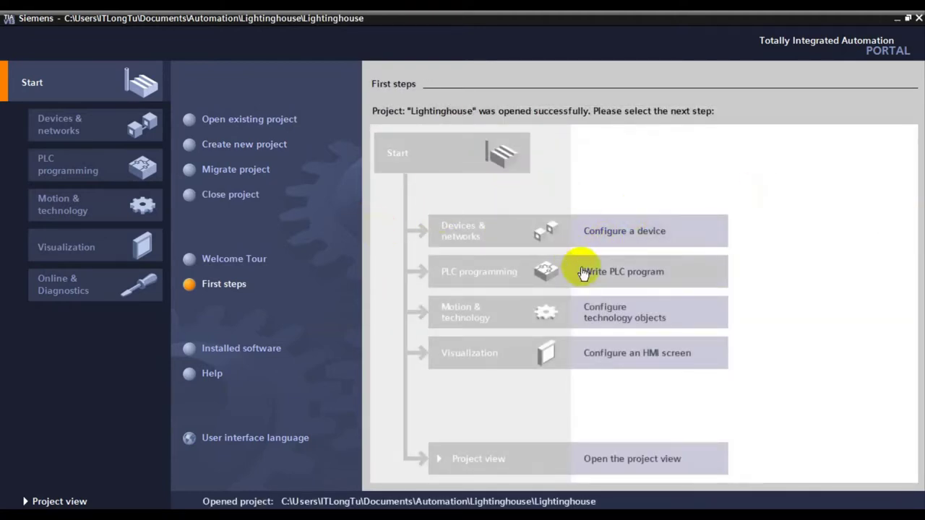
Add a SIMATIC S7-1200 controller, CPU 1212C DC/DC/DC, article 6ES7 212-1AE40-0XB0, to the project.
{"action": "left_click", "coordinate": [621, 238]}
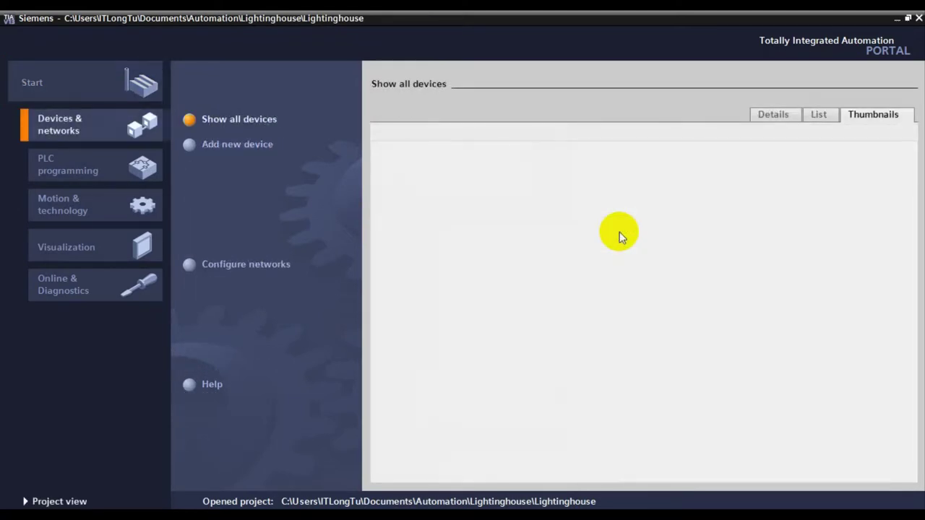
{"action": "left_click", "coordinate": [190, 144]}
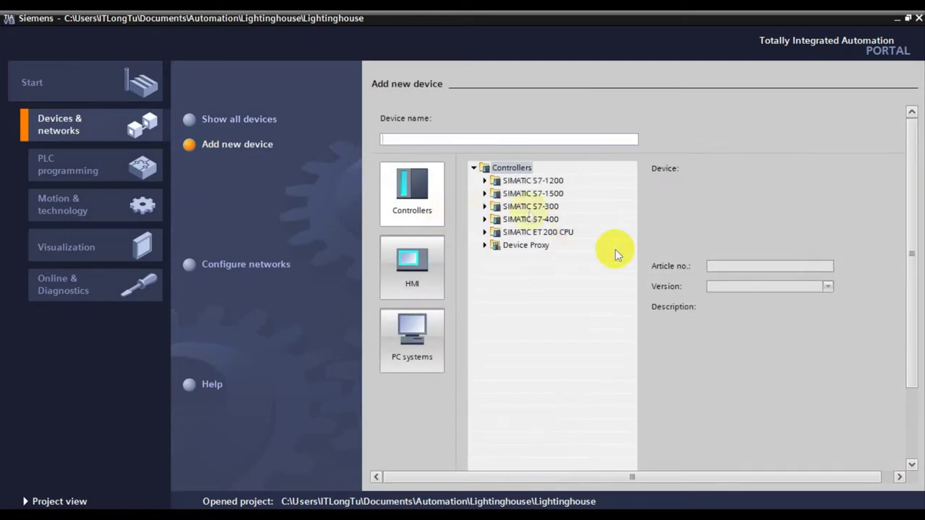
{"action": "left_click", "coordinate": [485, 181]}
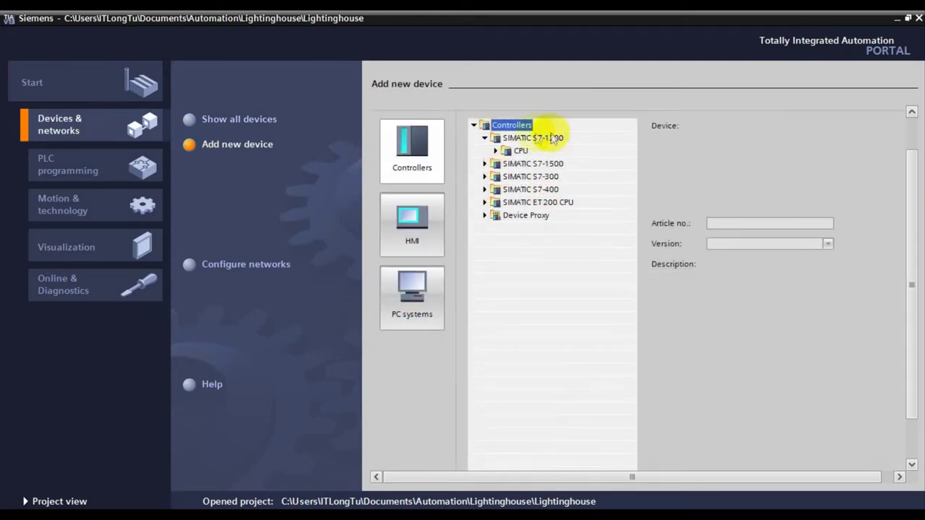
{"action": "left_click", "coordinate": [497, 152]}
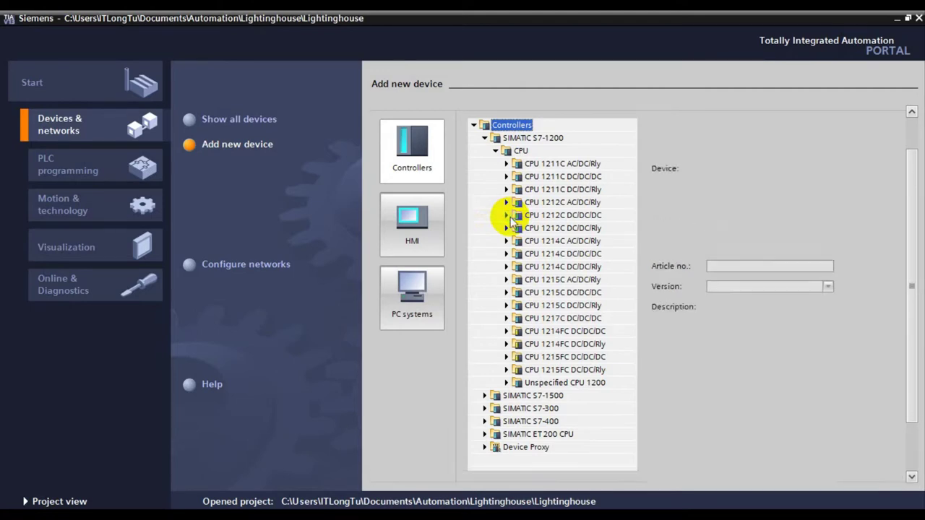
{"action": "left_click", "coordinate": [508, 216]}
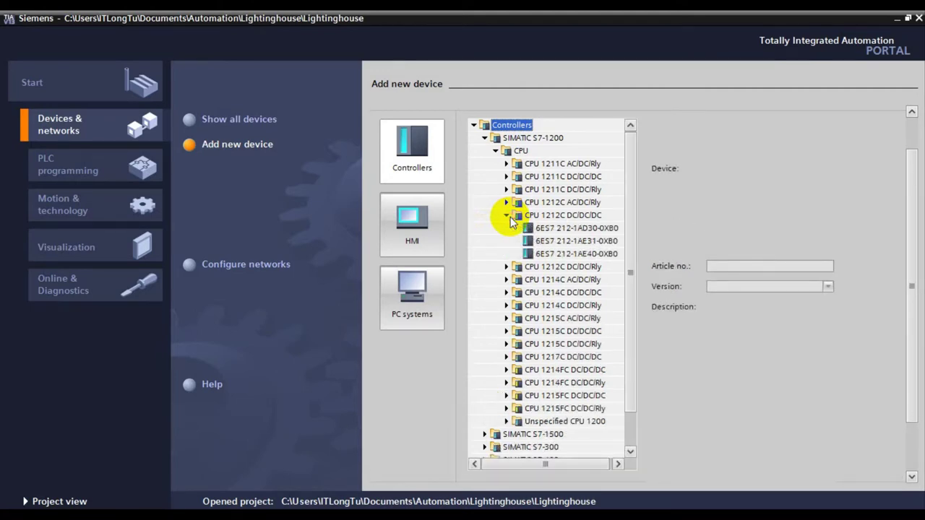
{"action": "left_click", "coordinate": [559, 254]}
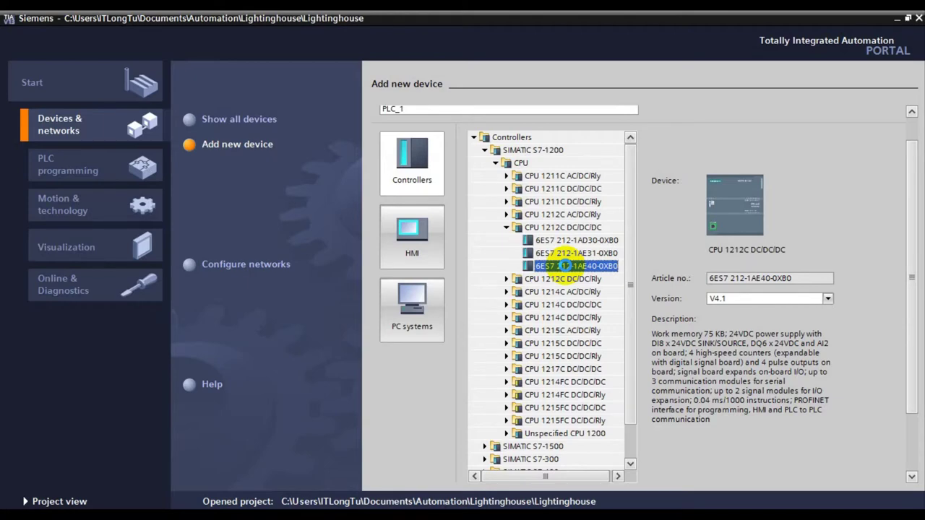
{"action": "double_click", "coordinate": [566, 265]}
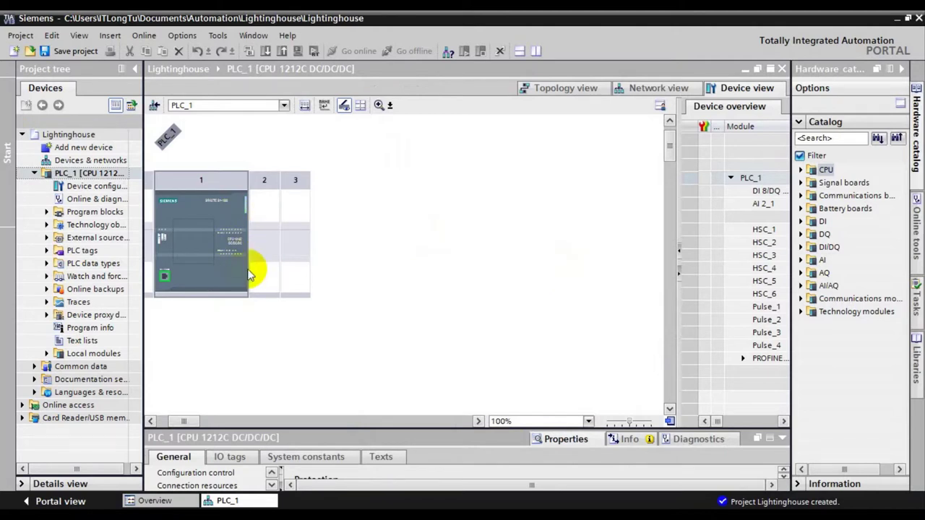
Connect the PLC's PROFINET interface to a new subnet and set its IP address to 192.168.0.60.
{"action": "left_click", "coordinate": [166, 281]}
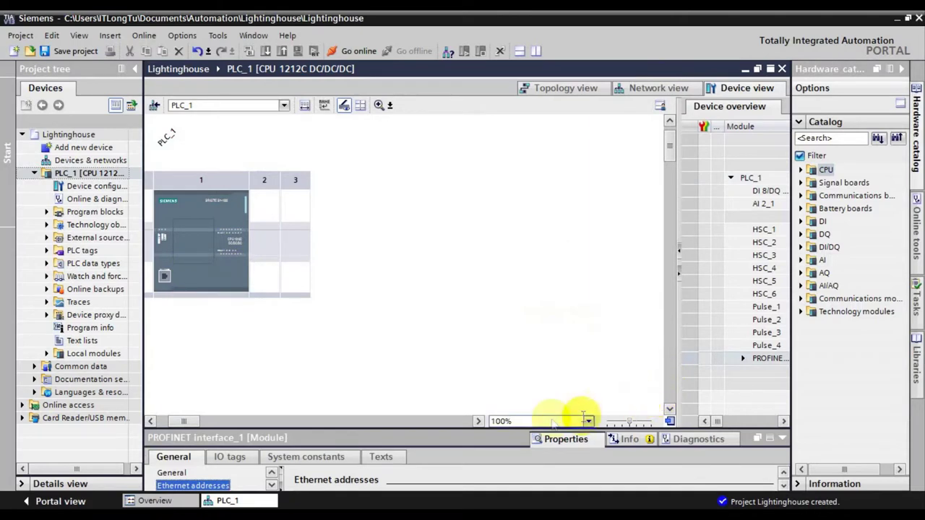
{"action": "left_click_drag", "start_coordinate": [517, 428], "coordinate": [512, 265]}
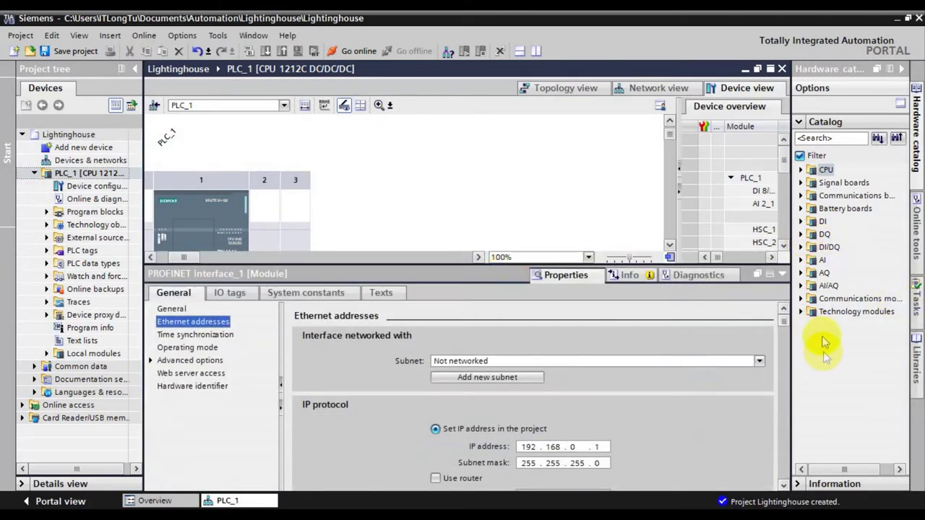
{"action": "left_click_drag", "start_coordinate": [785, 323], "coordinate": [785, 350]}
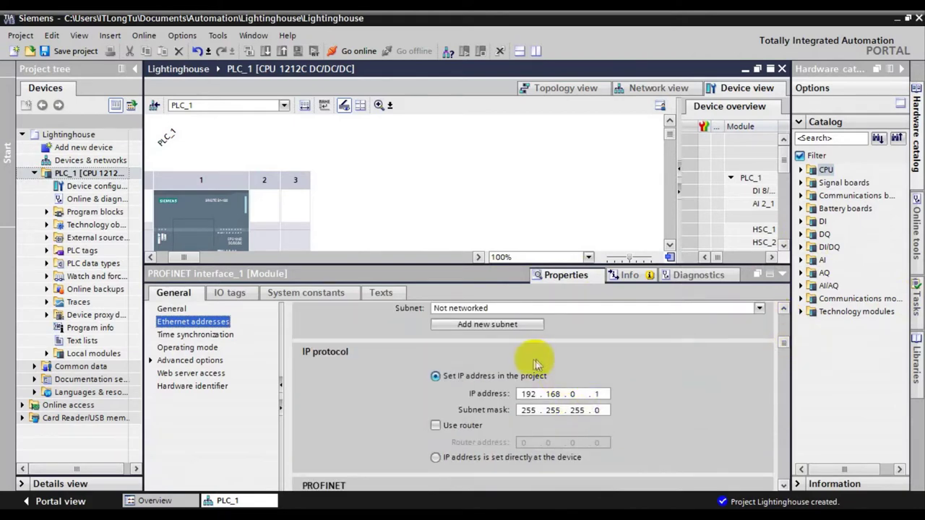
{"action": "left_click", "coordinate": [495, 325]}
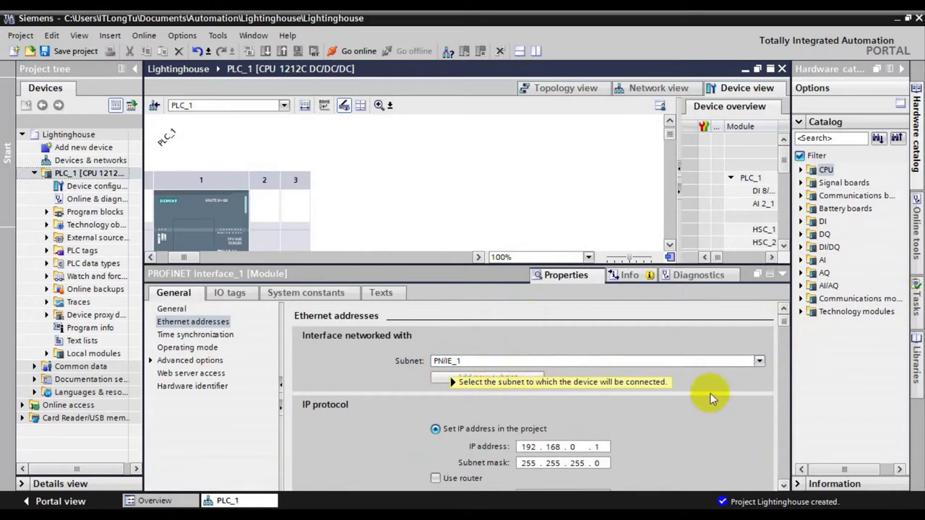
{"action": "double_click", "coordinate": [600, 449]}
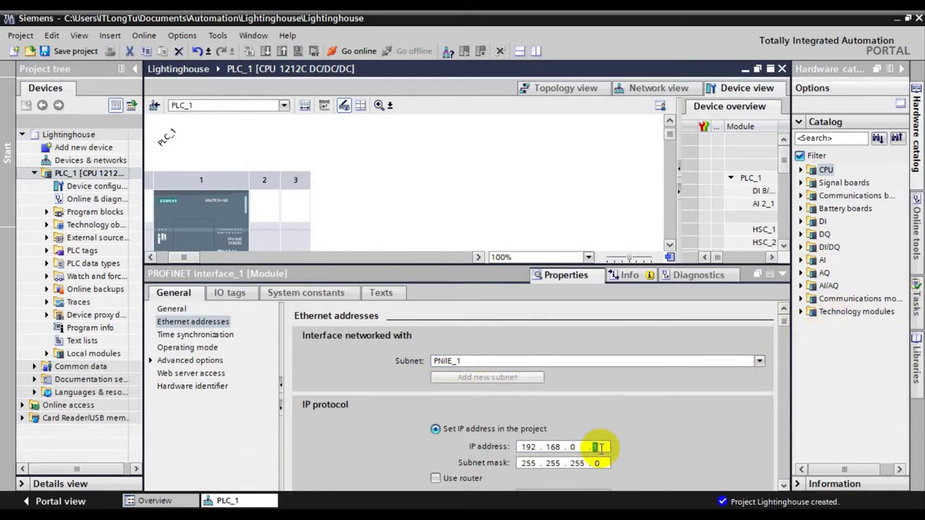
{"action": "type", "text": "60"}
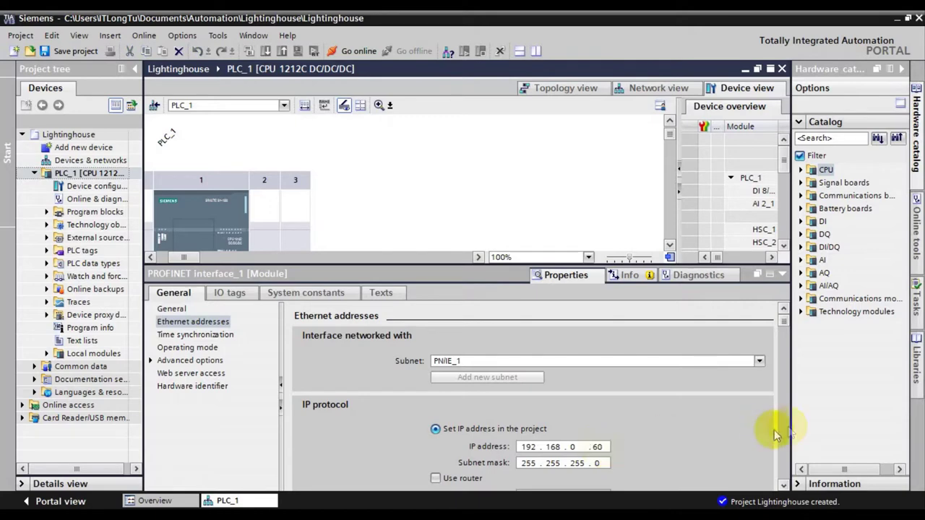
In the CPU's protection settings, permit access with PUT/GET communication from remote partners.
{"action": "left_click", "coordinate": [784, 323]}
{"action": "left_click_drag", "start_coordinate": [784, 323], "coordinate": [799, 465]}
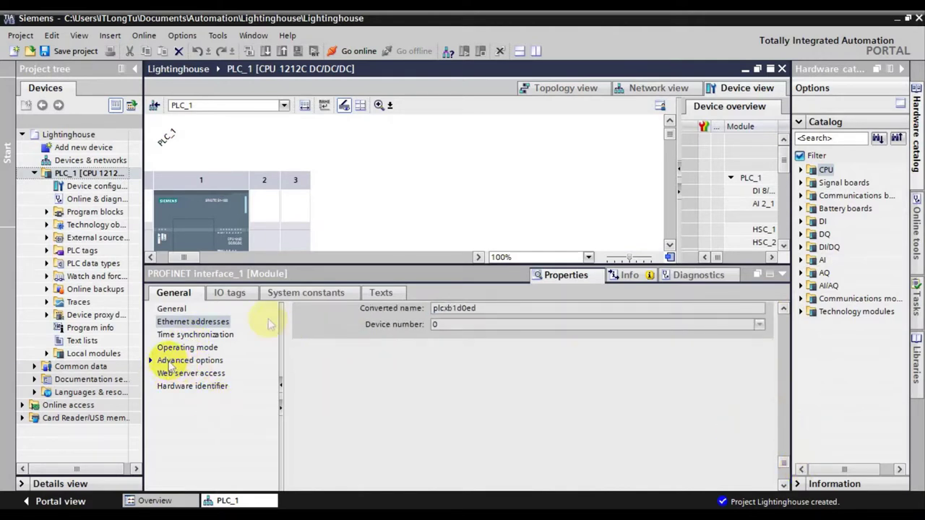
{"action": "left_click", "coordinate": [197, 215]}
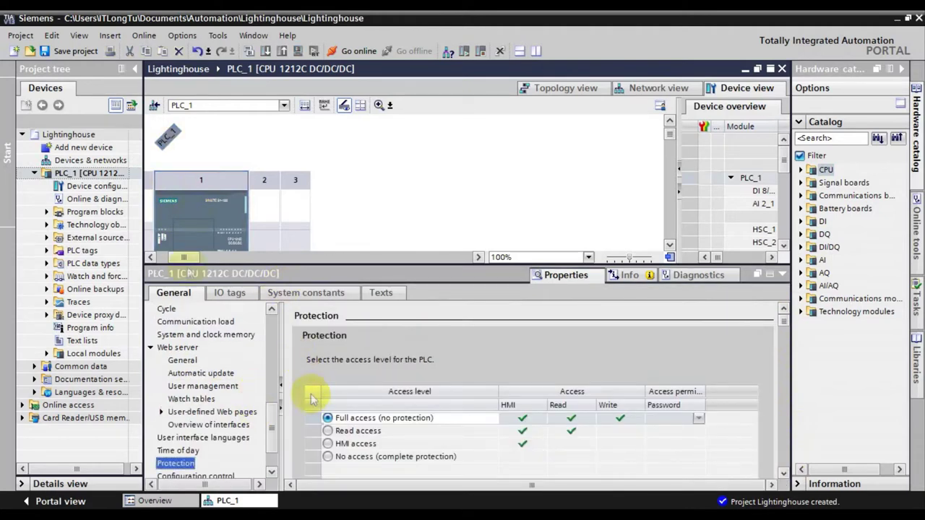
{"action": "left_click", "coordinate": [193, 209]}
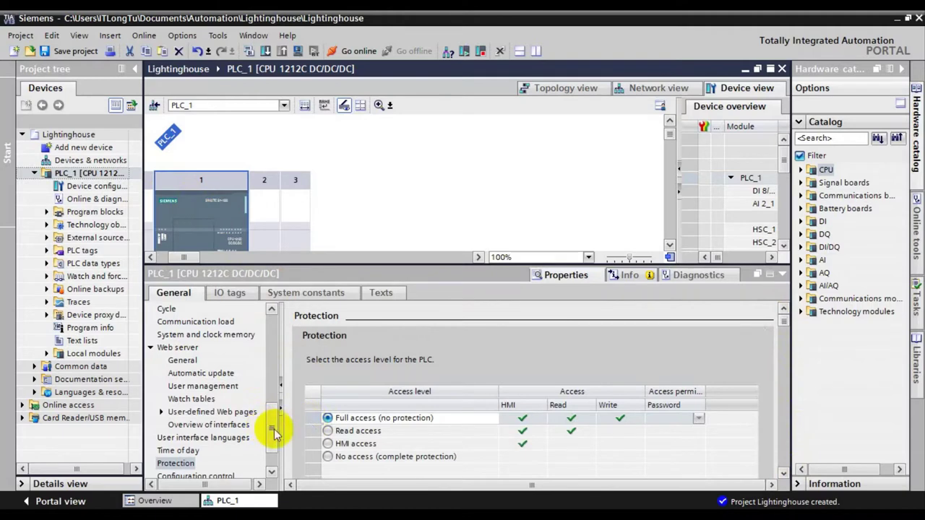
{"action": "scroll", "coordinate": [274, 435], "scroll_direction": "down", "scroll_amount": 1}
{"action": "left_click", "coordinate": [173, 425]}
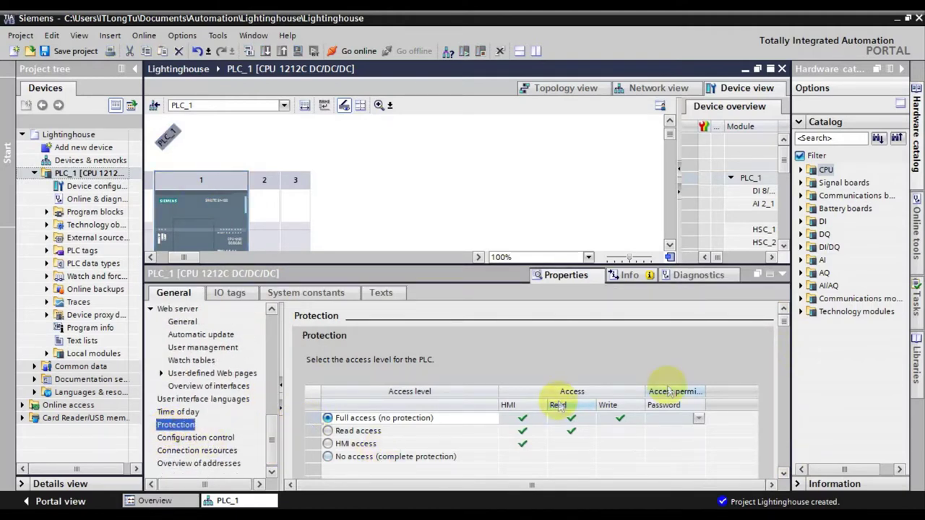
{"action": "left_click_drag", "start_coordinate": [784, 320], "coordinate": [790, 430]}
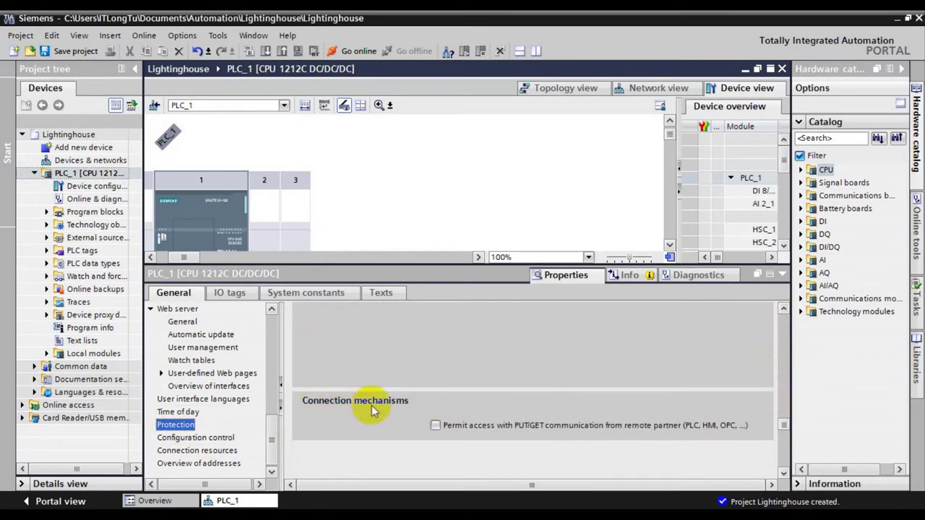
{"action": "left_click", "coordinate": [436, 426]}
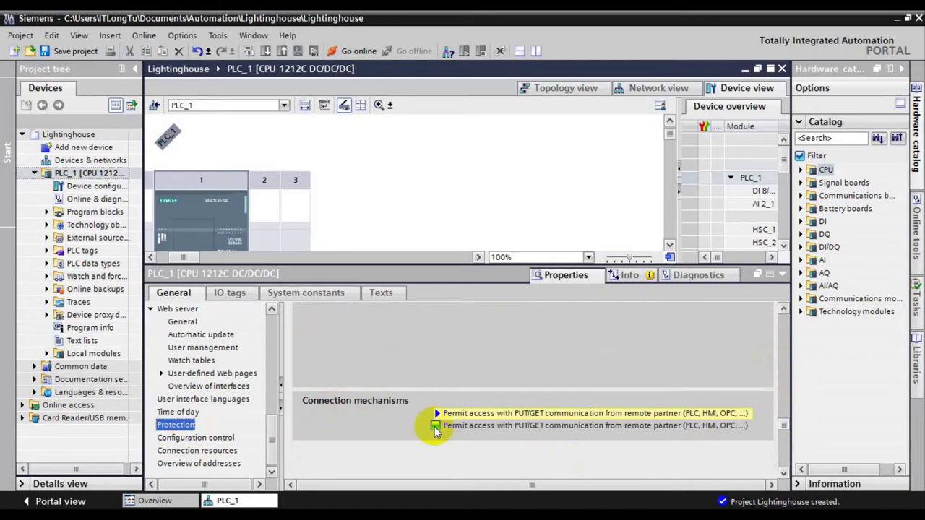
{"action": "mouse_move", "coordinate": [434, 426]}
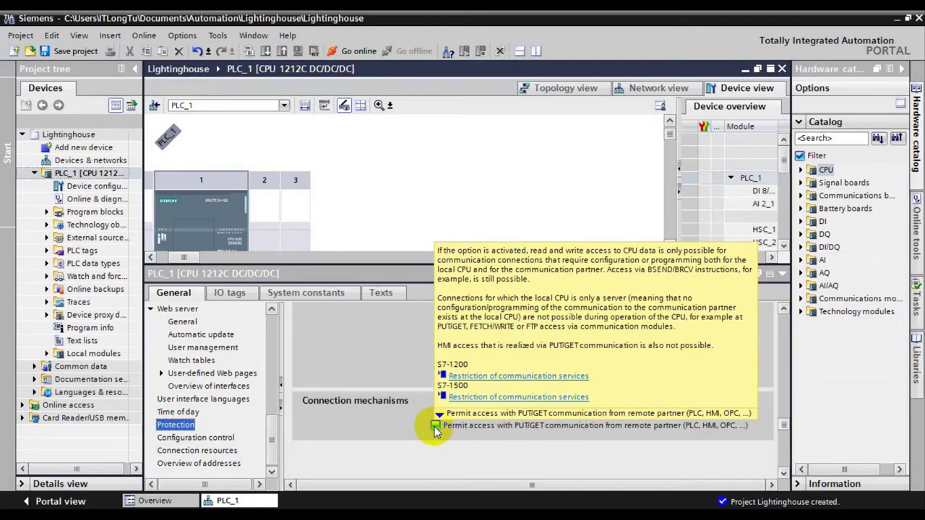
{"action": "left_click", "coordinate": [434, 426]}
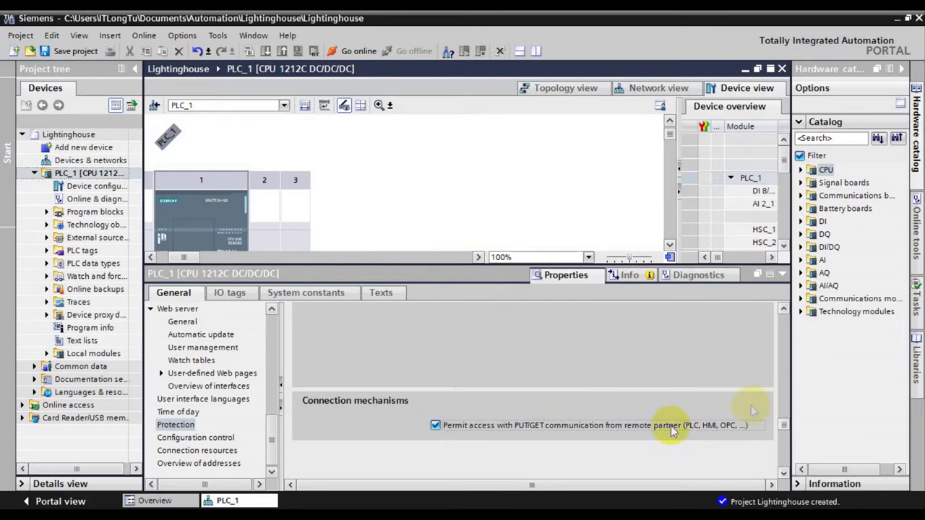
{"action": "left_click", "coordinate": [777, 425]}
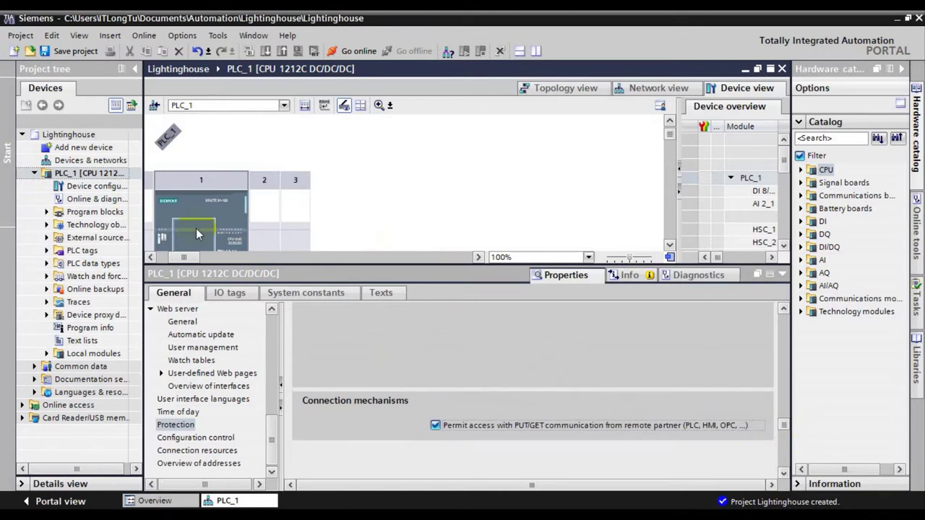
Open the Main [OB1] program block and enlarge its ladder editing area.
{"action": "left_click", "coordinate": [46, 212]}
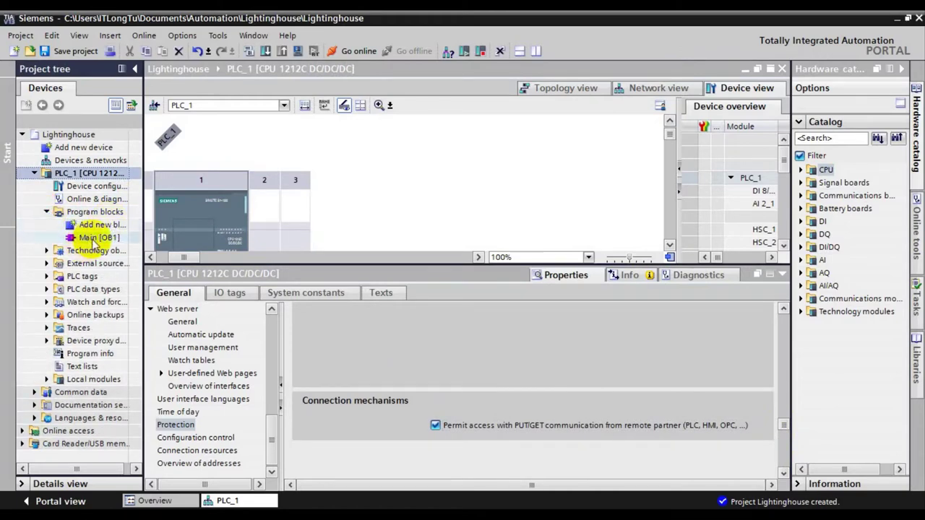
{"action": "left_click", "coordinate": [89, 238]}
{"action": "double_click", "coordinate": [90, 239]}
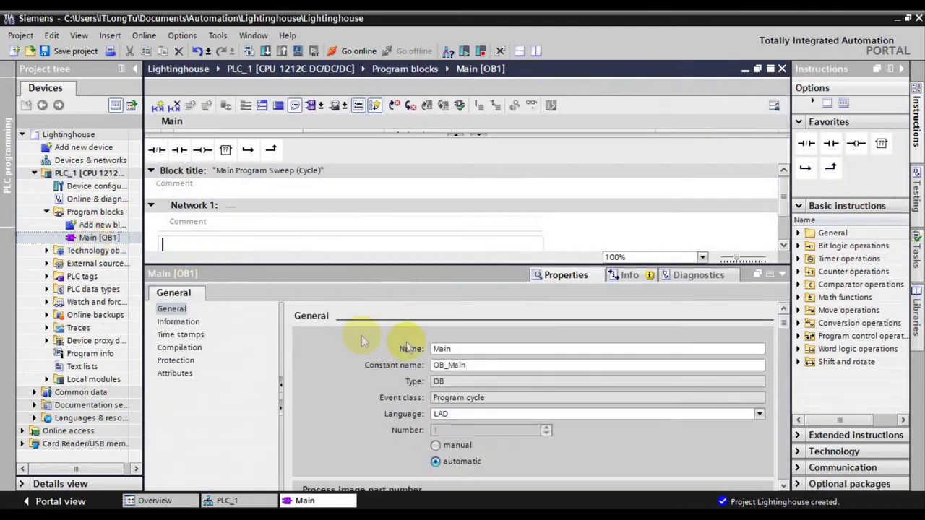
{"action": "left_click_drag", "start_coordinate": [380, 265], "coordinate": [378, 380]}
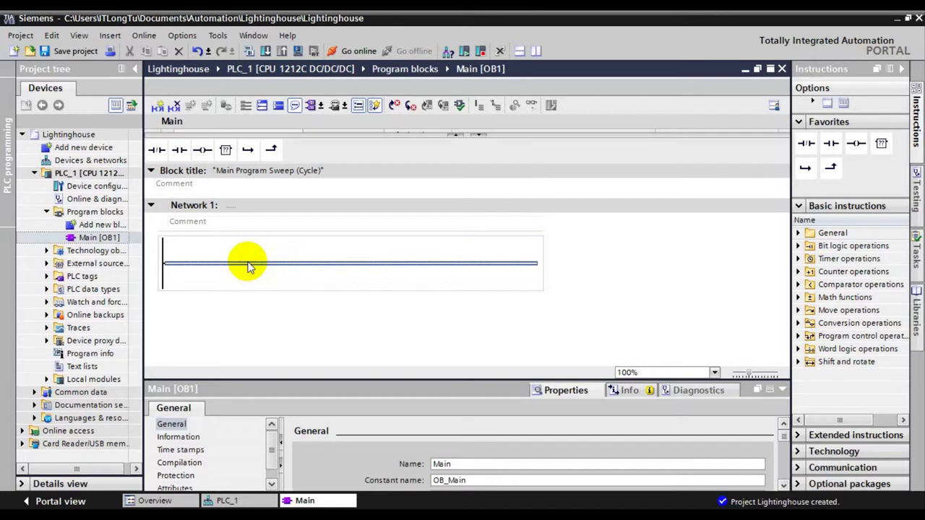
Insert a normally open contact and an output coil at the end of the rung in Network 1.
{"action": "left_click", "coordinate": [180, 151]}
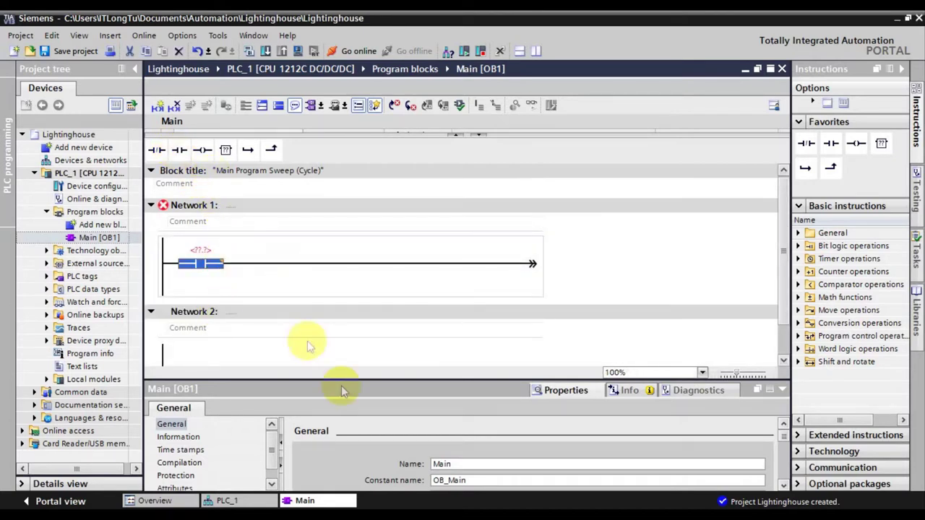
{"action": "left_click", "coordinate": [427, 263]}
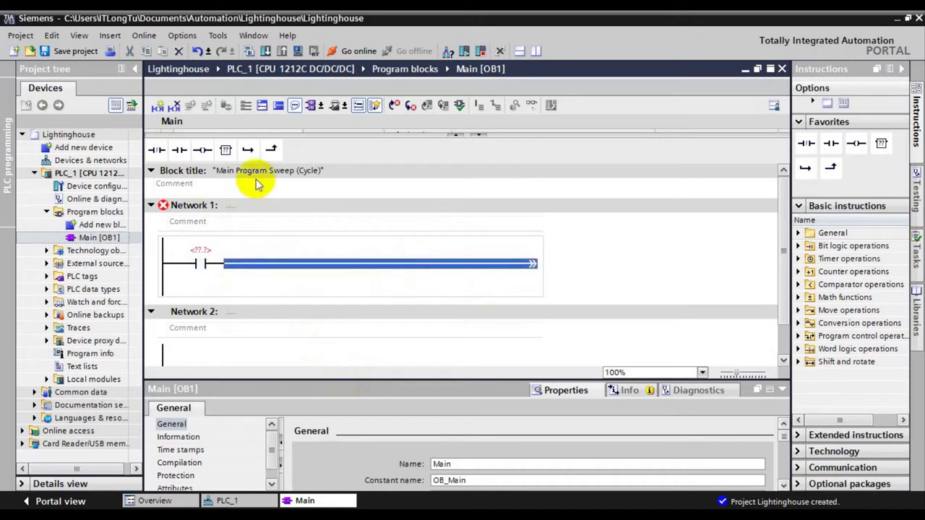
{"action": "left_click", "coordinate": [203, 150]}
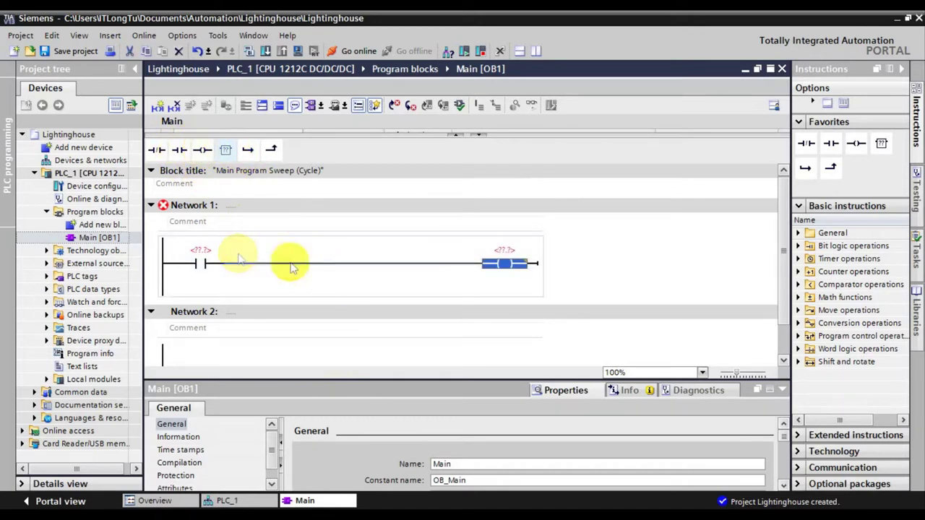
Try to assign the operand Main to the normally open contact in Network 1.
{"action": "left_click", "coordinate": [204, 254]}
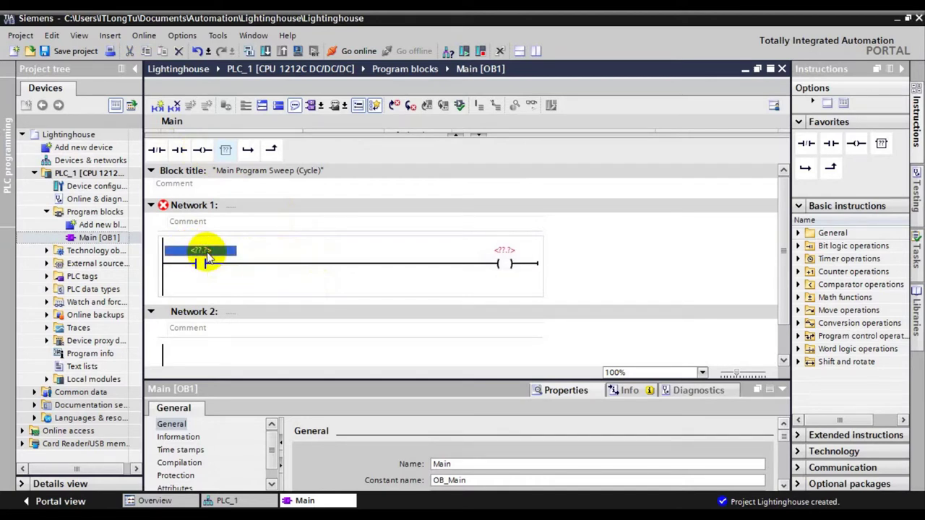
{"action": "type", "text": "Ma"}
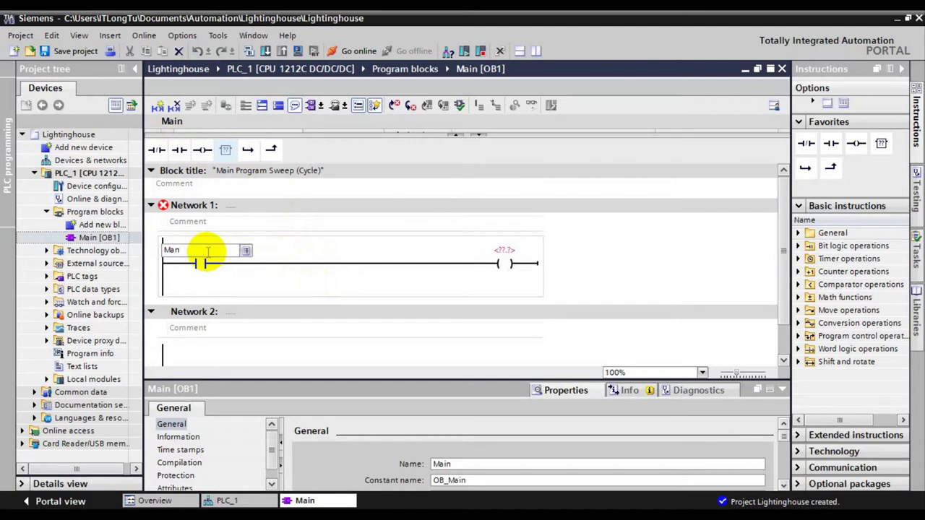
{"action": "type", "text": "in"}
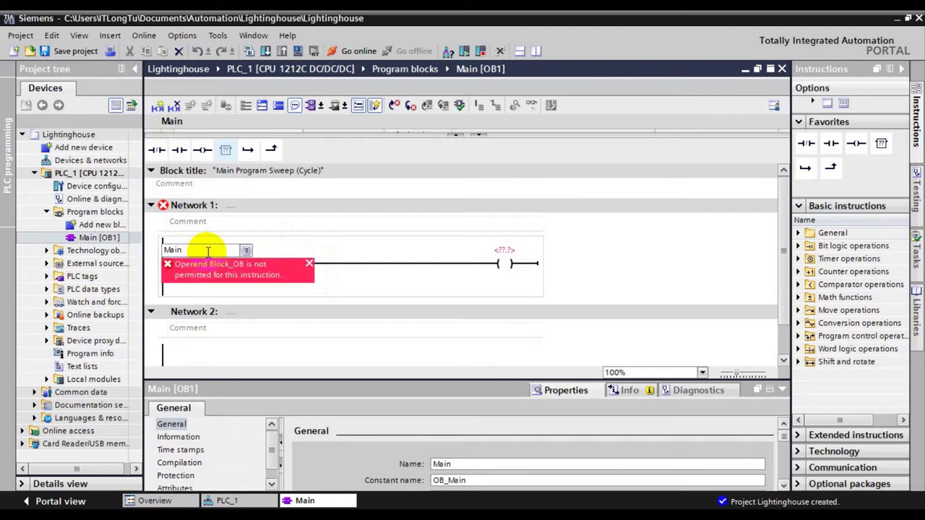
{"action": "key", "text": "Return"}
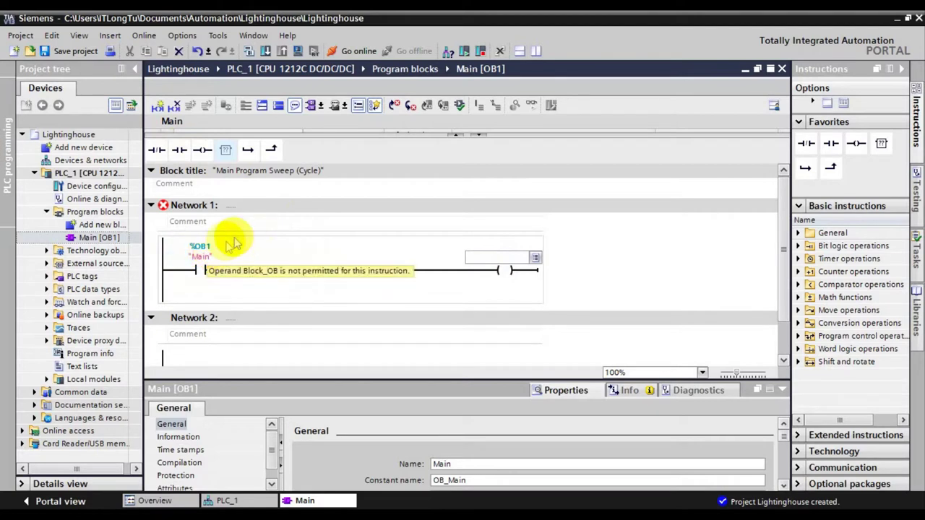
{"action": "key", "text": "Escape"}
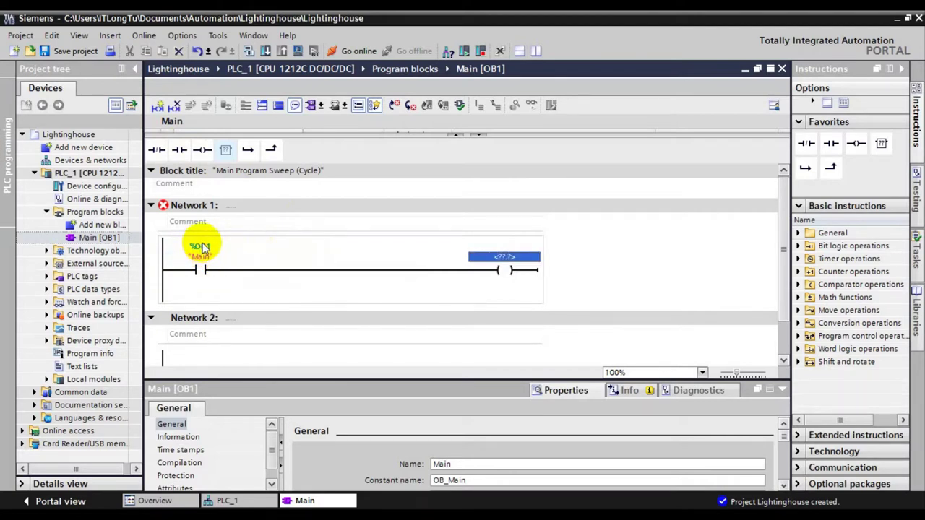
Assign the operand name Lighting1 to the output coil in Network 1.
{"action": "left_click", "coordinate": [497, 261]}
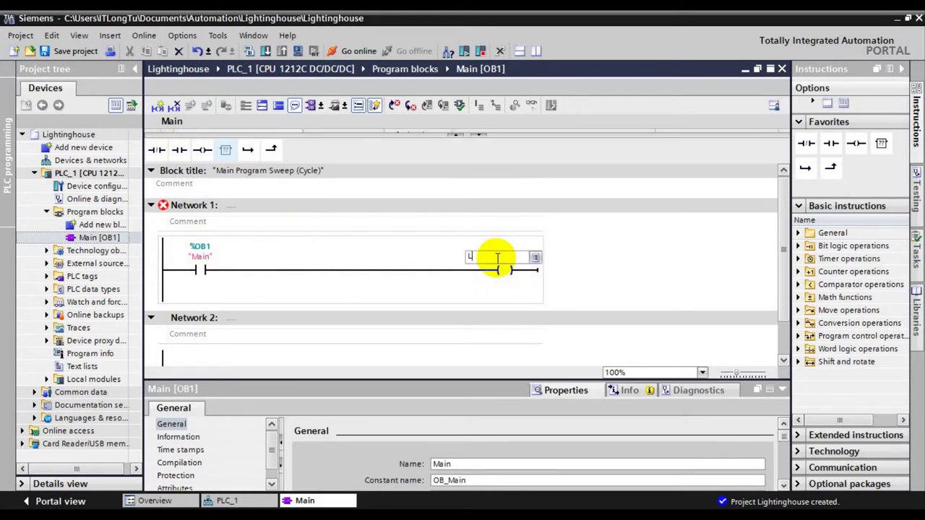
{"action": "type", "text": "Lighting1"}
{"action": "key", "text": "Return"}
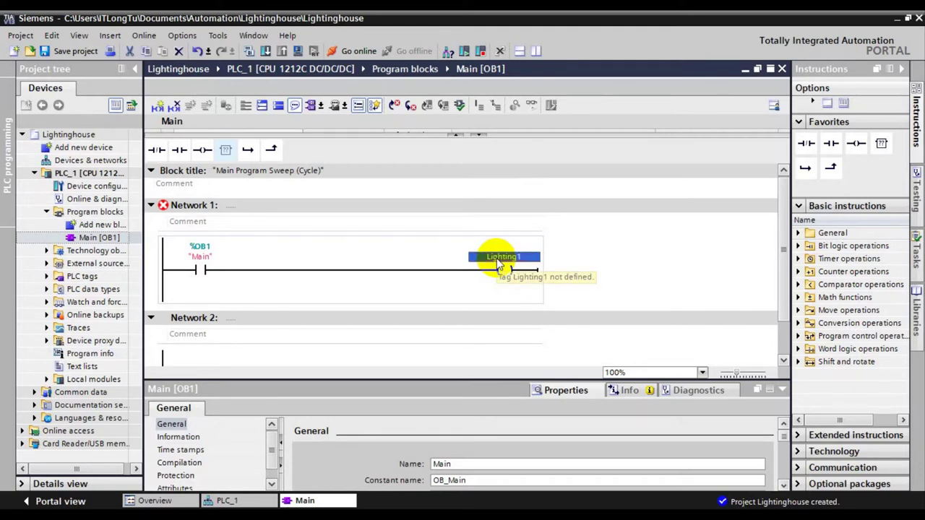
Define the coil's Lighting1 tag as a Bool Global Output at address %Q0.0 in the default tag table.
{"action": "right_click", "coordinate": [497, 261]}
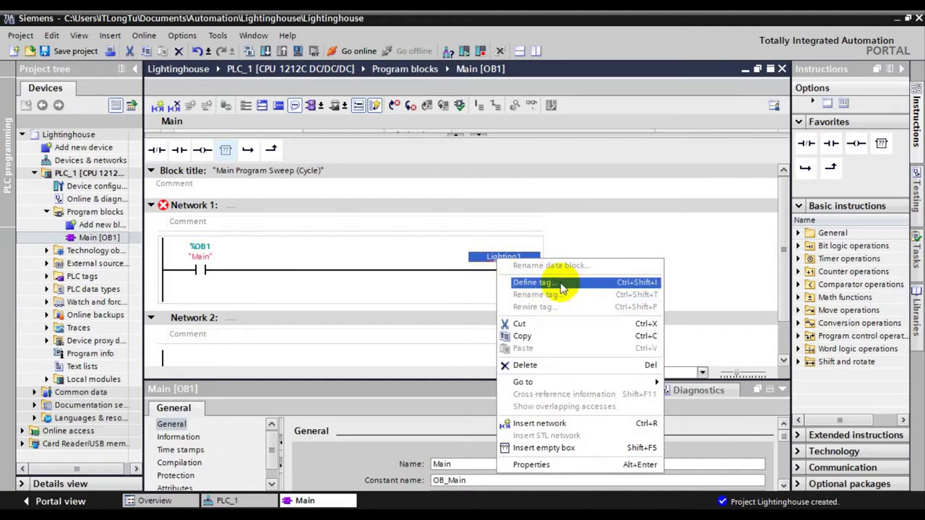
{"action": "right_click", "coordinate": [477, 258]}
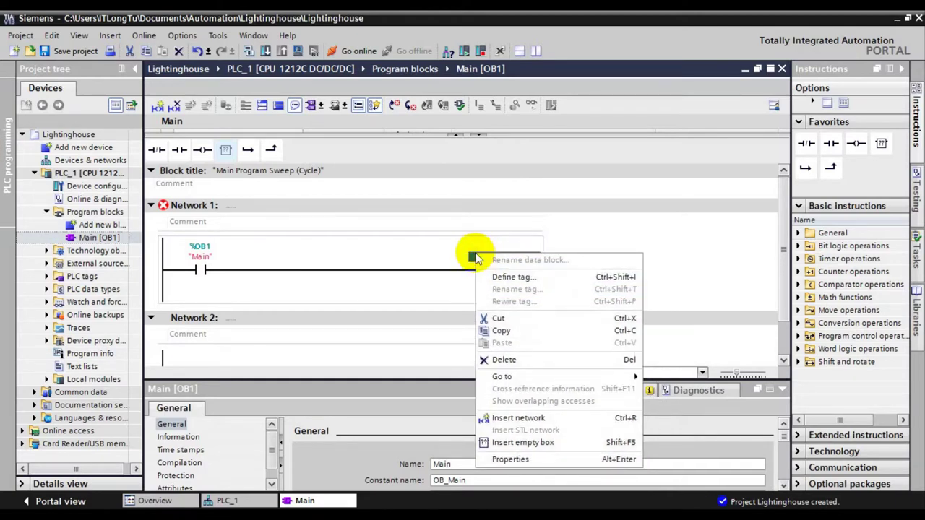
{"action": "left_click", "coordinate": [535, 278]}
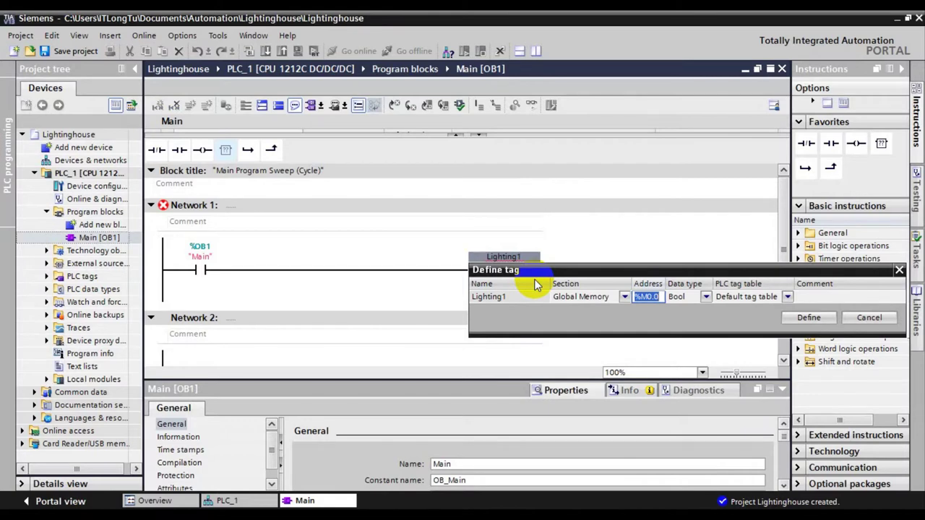
{"action": "left_click", "coordinate": [624, 297]}
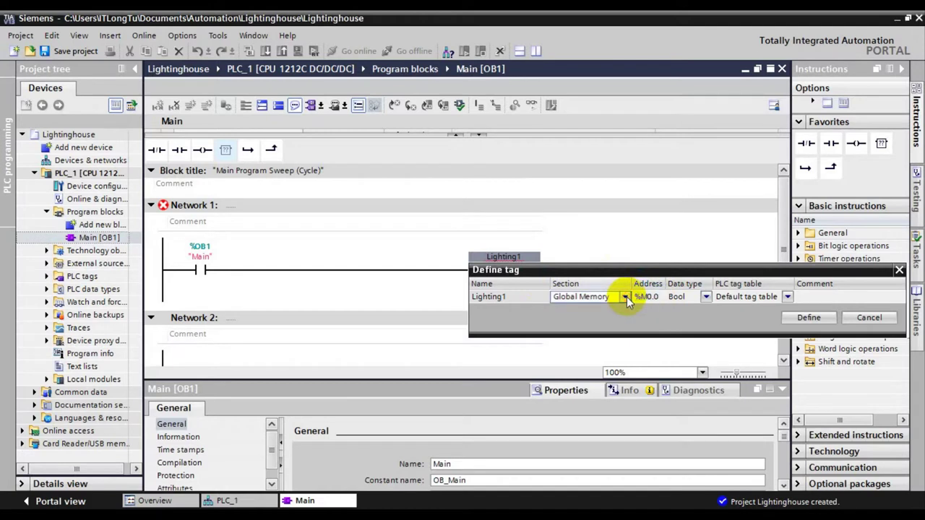
{"action": "left_click", "coordinate": [625, 297]}
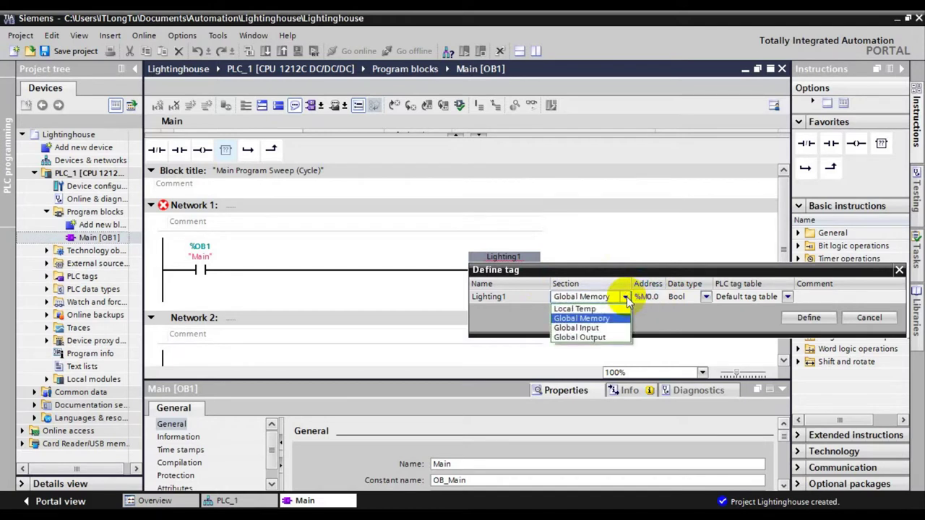
{"action": "left_click", "coordinate": [597, 338]}
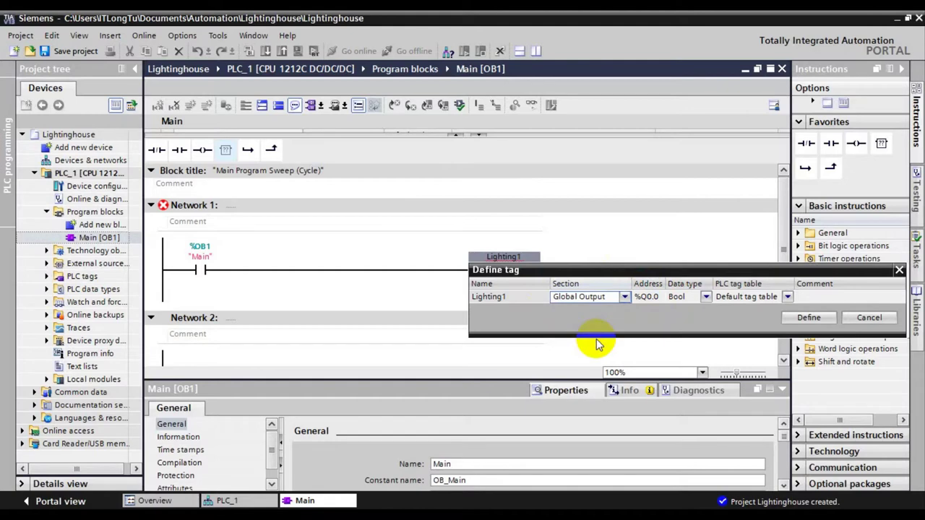
{"action": "left_click", "coordinate": [655, 299]}
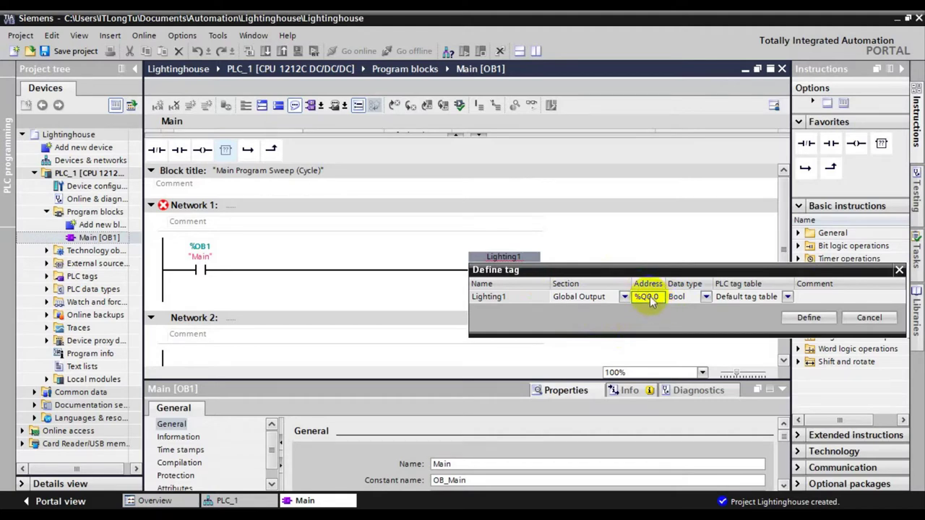
{"action": "left_click", "coordinate": [809, 318]}
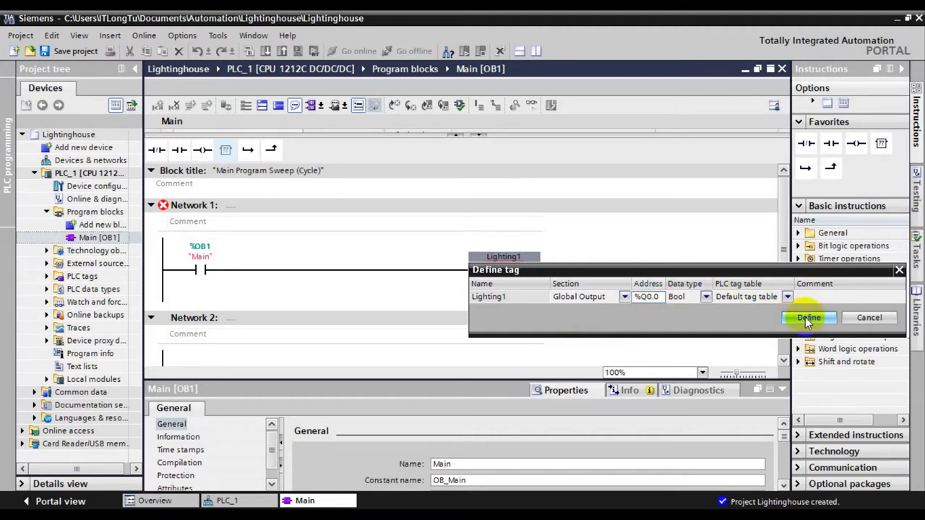
Change the operand of the Network 1 contact to Main_1.
{"action": "left_click", "coordinate": [200, 256]}
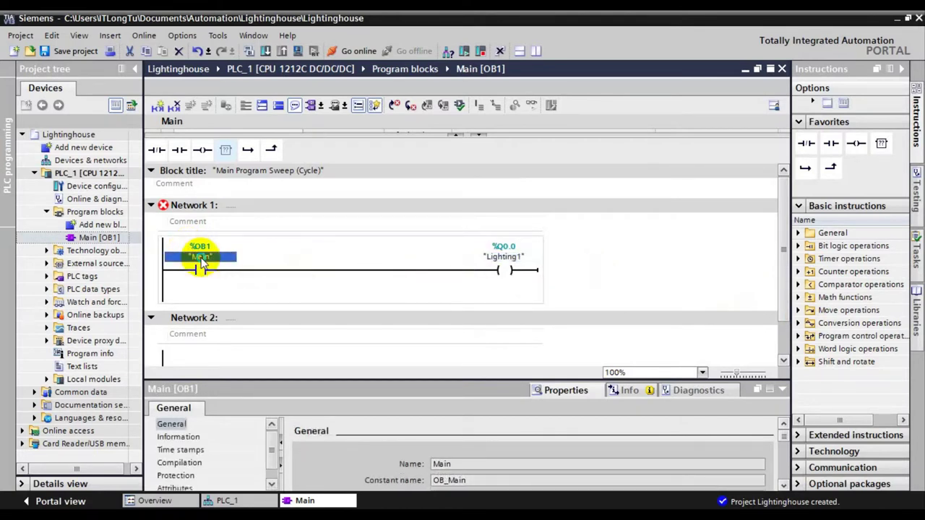
{"action": "right_click", "coordinate": [201, 263]}
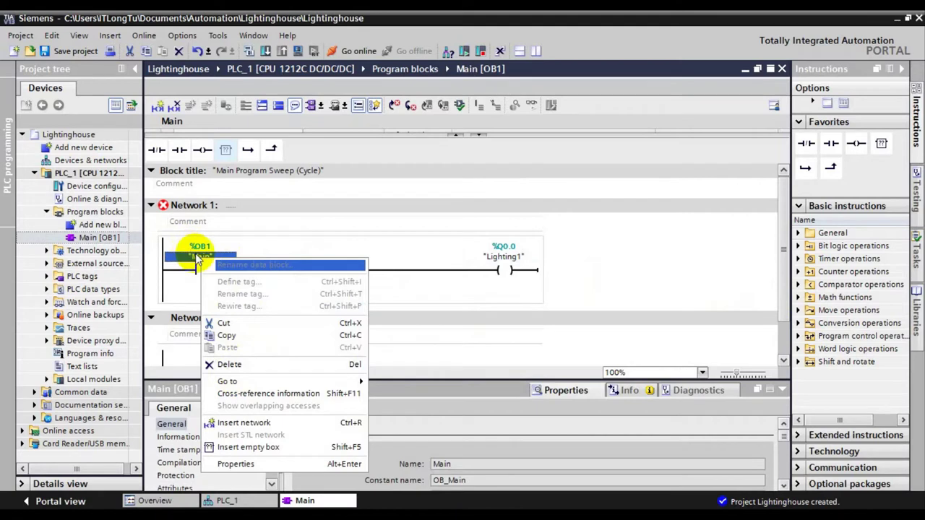
{"action": "left_click", "coordinate": [196, 255]}
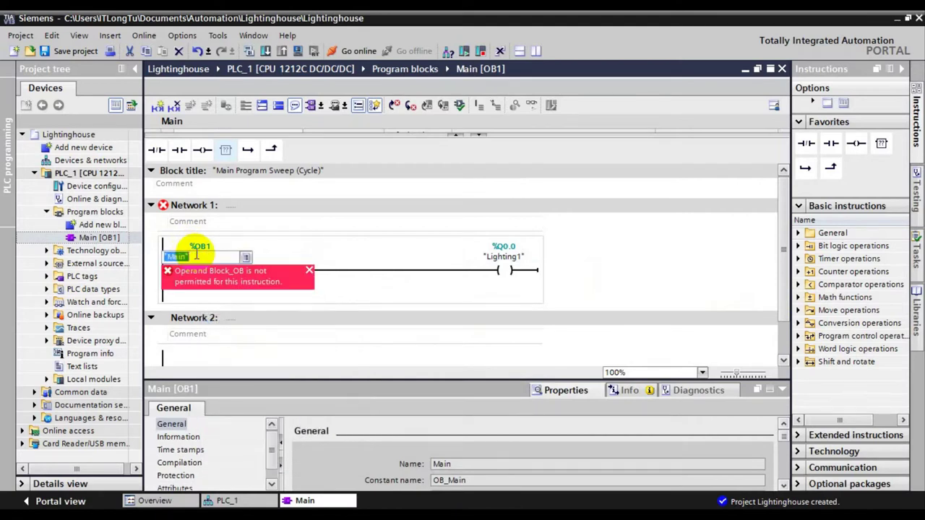
{"action": "type", "text": "Ma"}
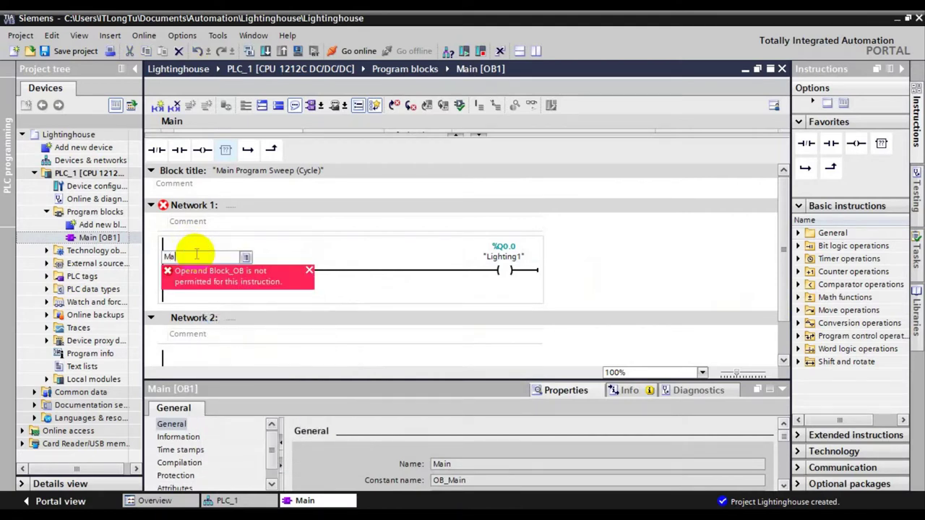
{"action": "type", "text": "in_1"}
{"action": "key", "text": "Return"}
Define the contact's Main_1 tag as a Bool Global Input at address %I0.0 in the default tag table.
{"action": "right_click", "coordinate": [198, 258]}
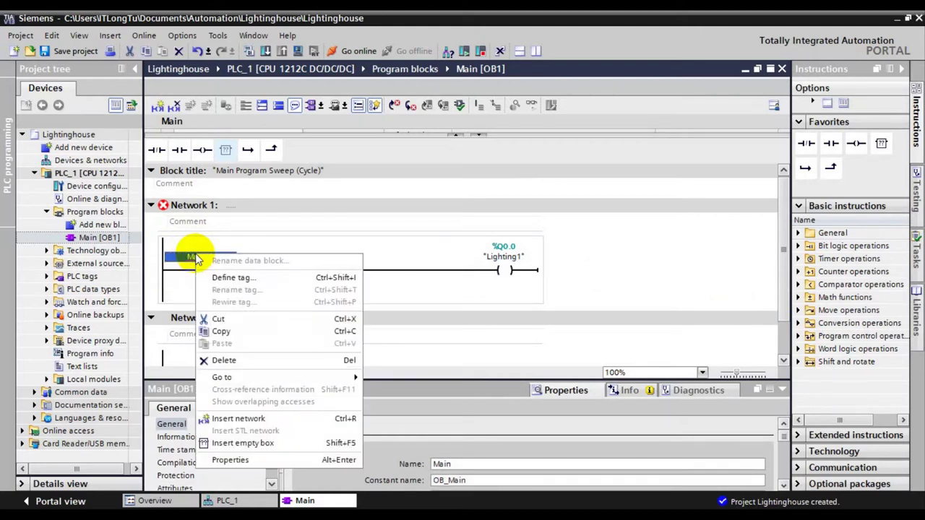
{"action": "left_click", "coordinate": [241, 277]}
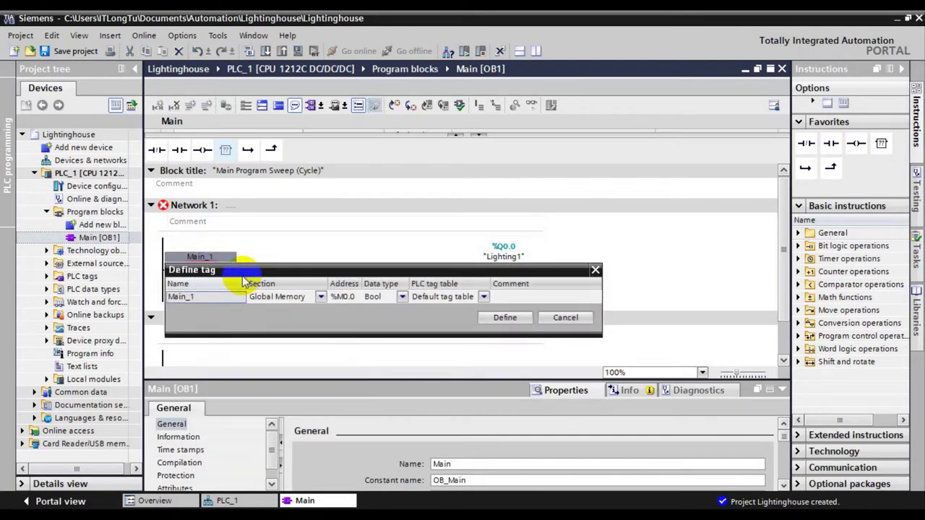
{"action": "left_click", "coordinate": [321, 298]}
{"action": "left_click", "coordinate": [321, 298]}
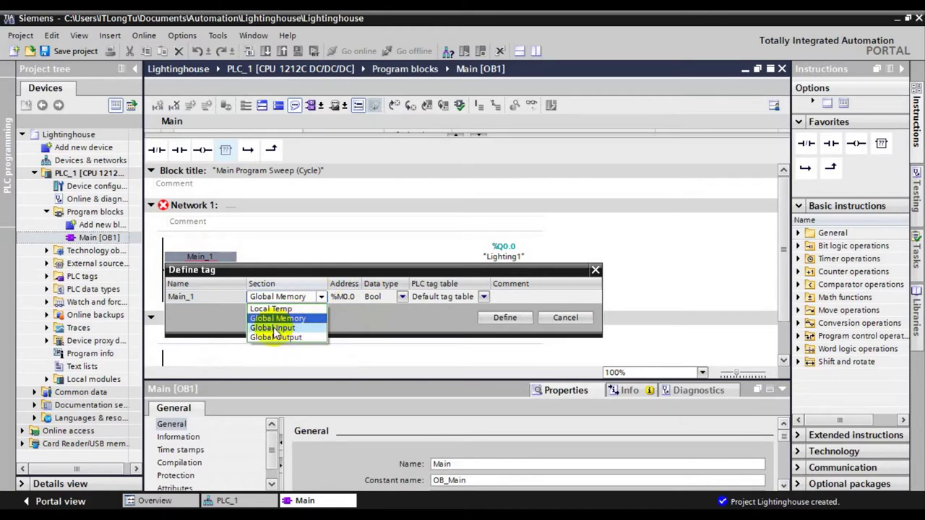
{"action": "left_click", "coordinate": [274, 329]}
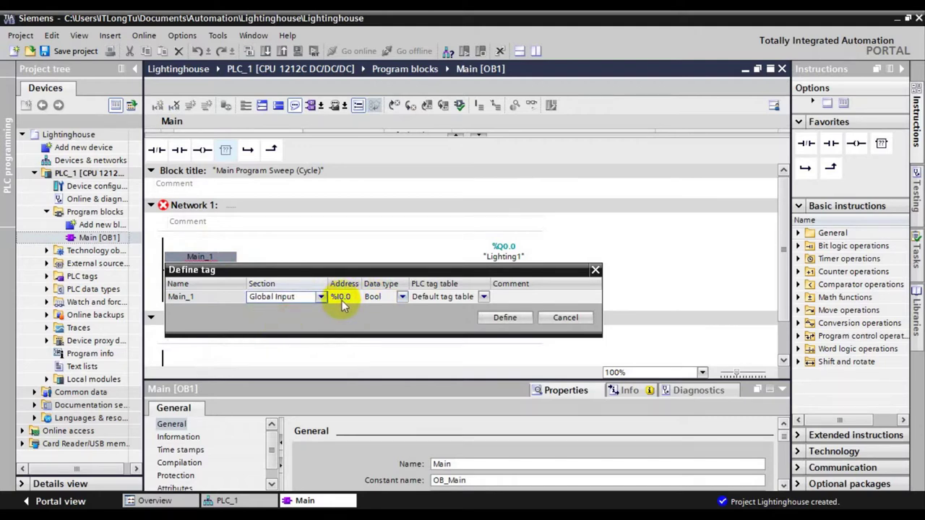
{"action": "left_click", "coordinate": [506, 318]}
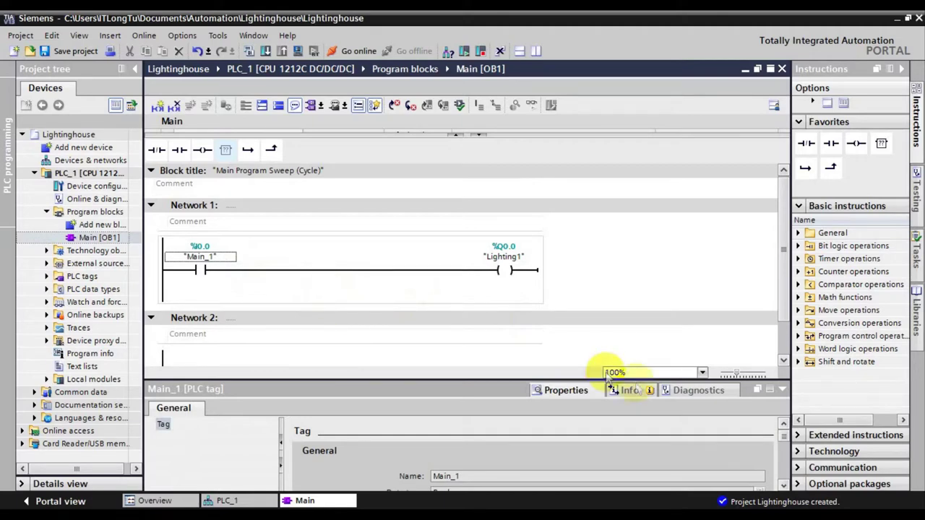
Insert three normally open contacts in series followed by an output coil on the rung of Network 2.
{"action": "left_click", "coordinate": [783, 300]}
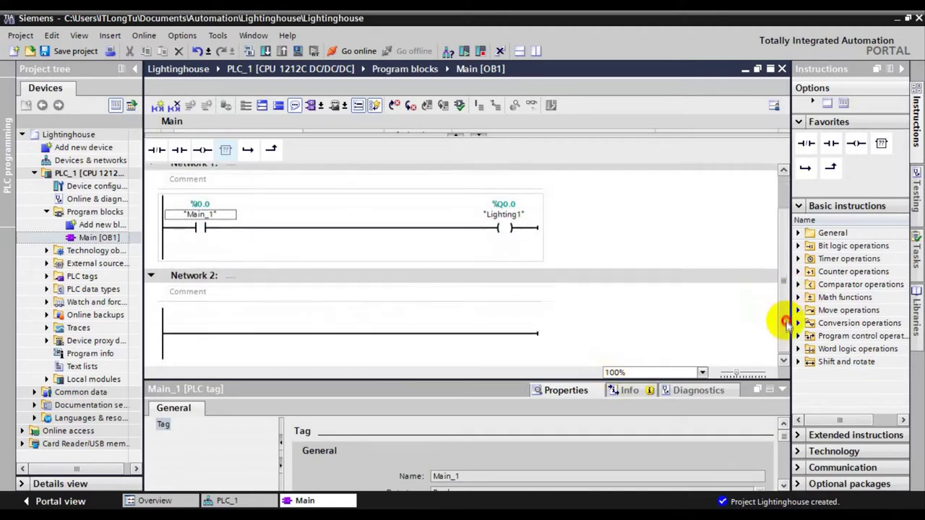
{"action": "left_click", "coordinate": [343, 334]}
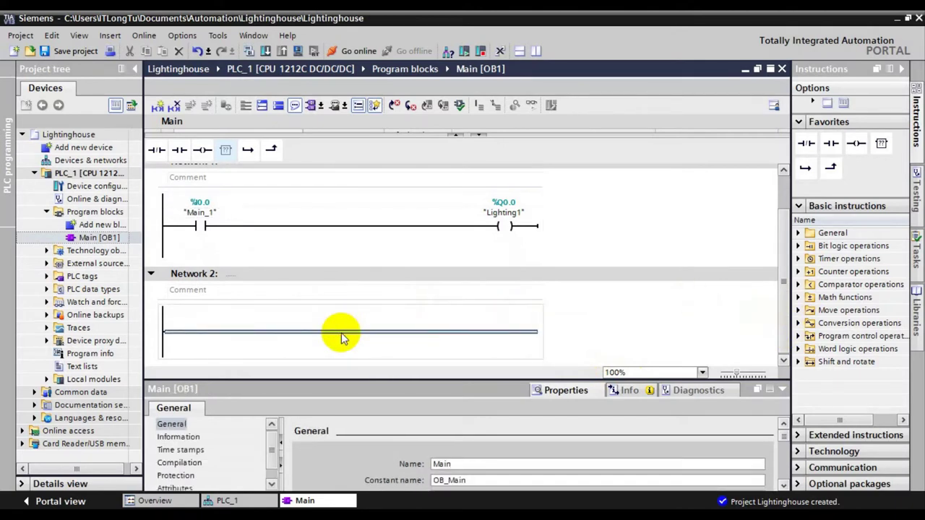
{"action": "left_click", "coordinate": [176, 150]}
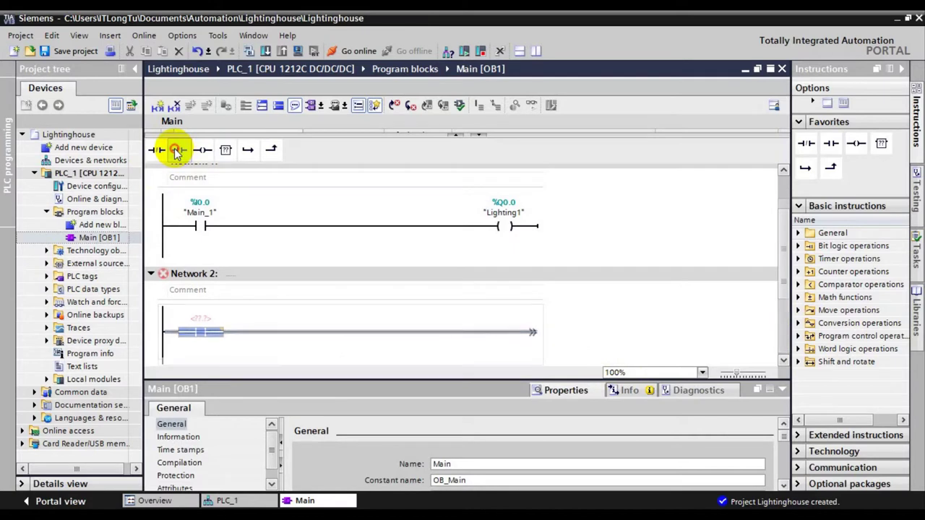
{"action": "left_click", "coordinate": [178, 153]}
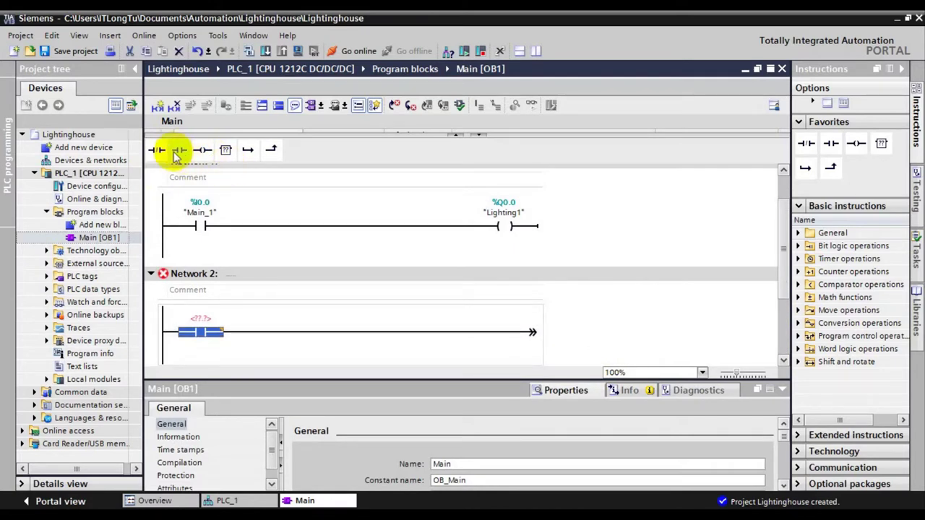
{"action": "left_click", "coordinate": [180, 153]}
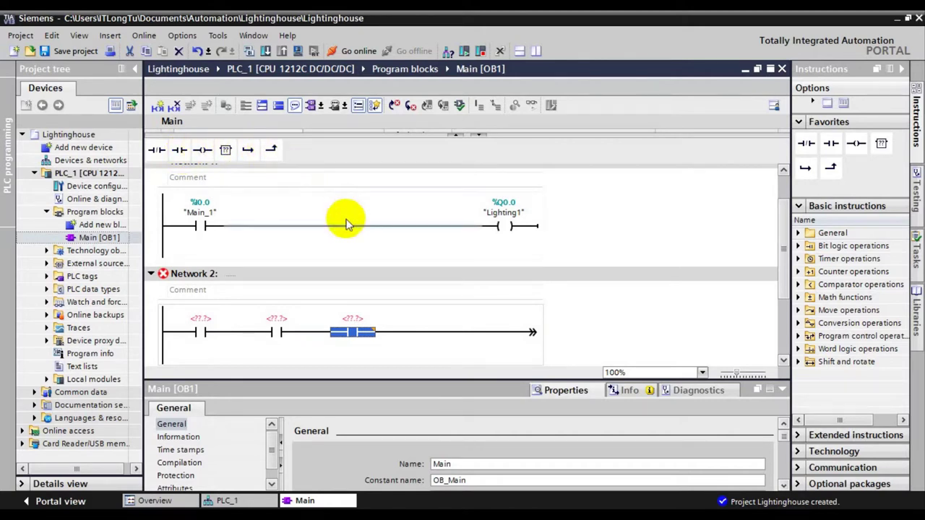
{"action": "left_click", "coordinate": [202, 151]}
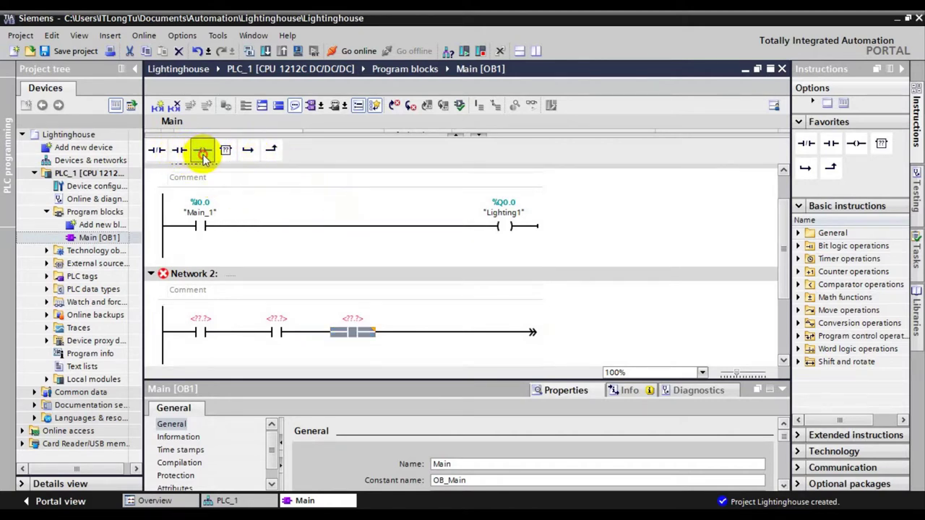
Assign the operands Auto and Start to the first and second contacts of Network 2.
{"action": "left_click", "coordinate": [204, 323]}
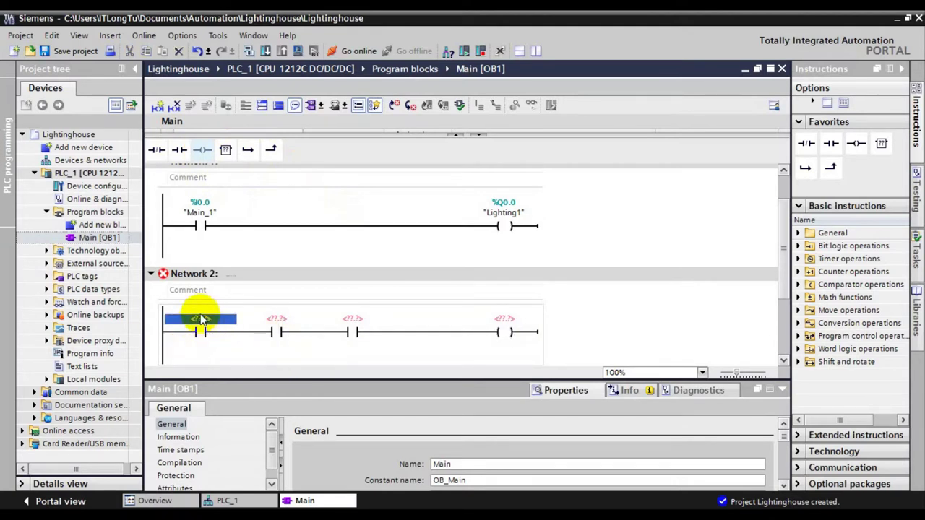
{"action": "type", "text": "Auto"}
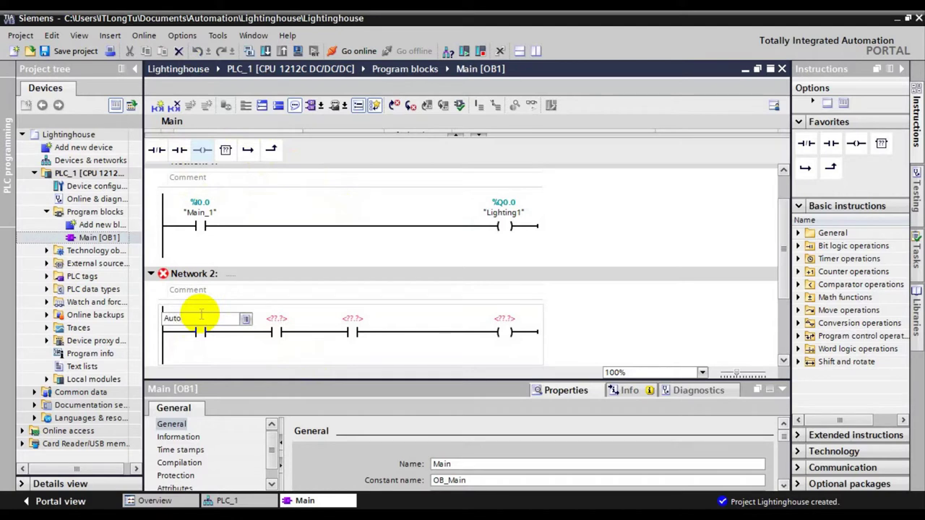
{"action": "key", "text": "Return"}
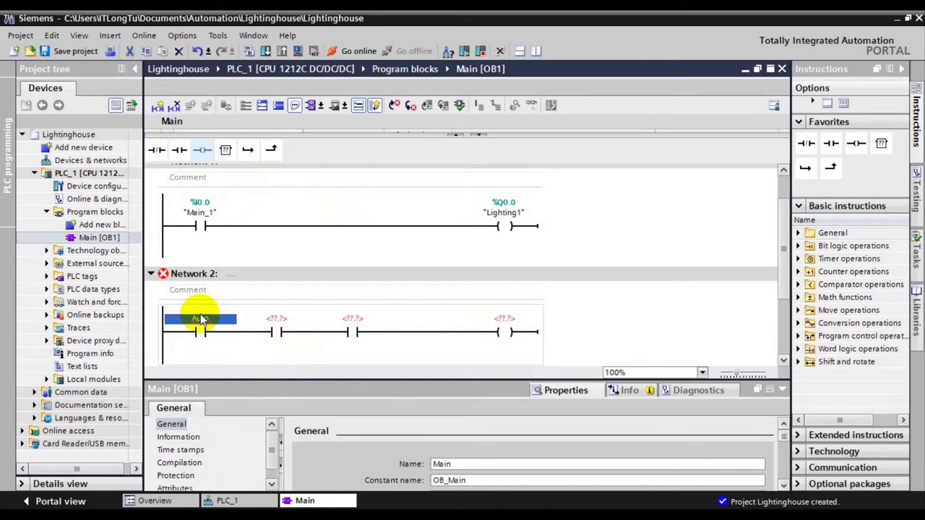
{"action": "left_click", "coordinate": [272, 322]}
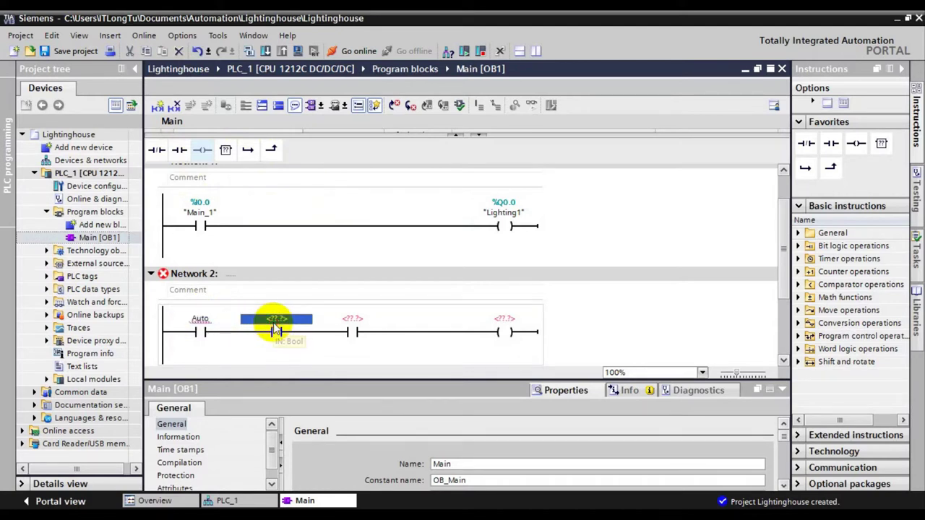
{"action": "type", "text": "Start"}
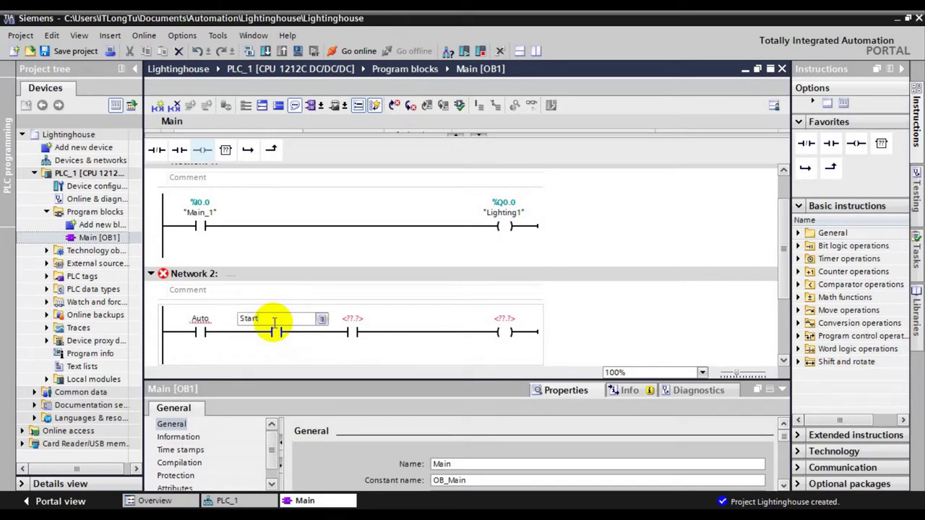
{"action": "key", "text": "Return"}
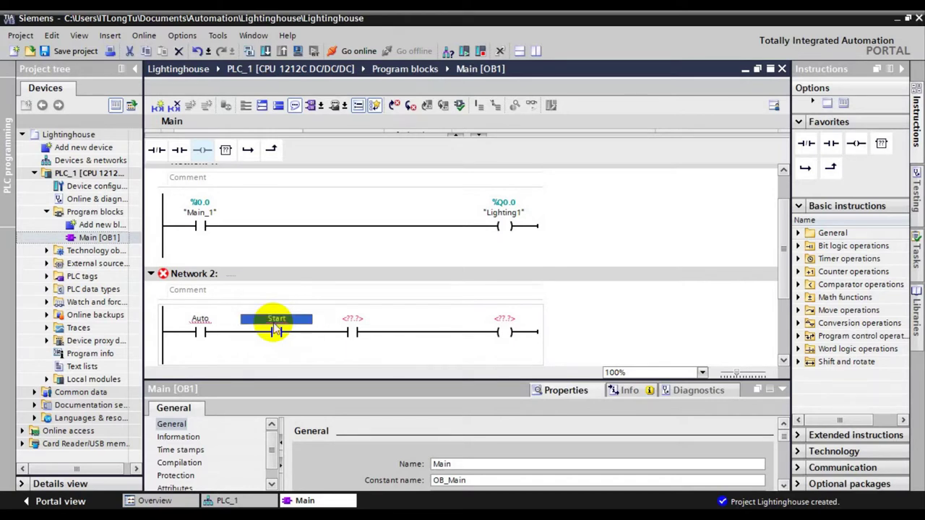
Change the third contact of Network 2 to normally closed and assign it the operand Stop.
{"action": "left_click", "coordinate": [361, 321]}
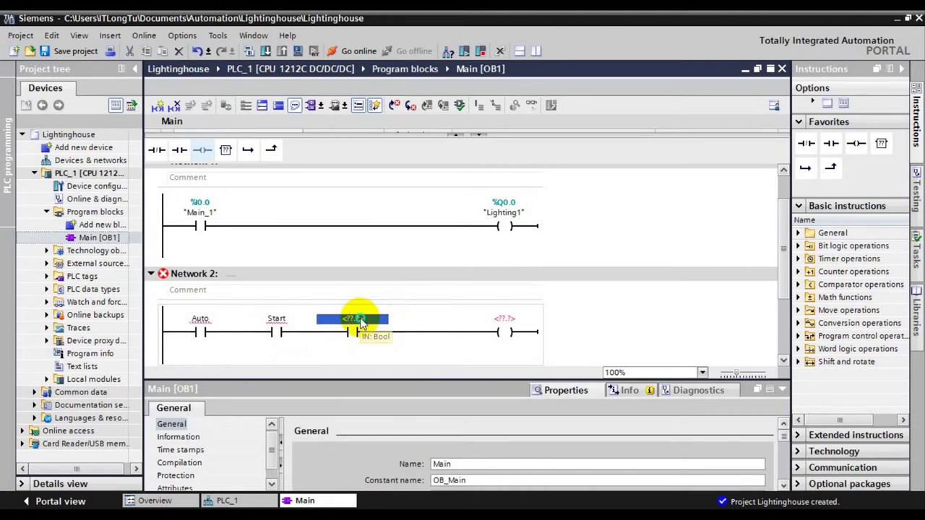
{"action": "right_click", "coordinate": [360, 323]}
{"action": "left_click_drag", "start_coordinate": [351, 331], "coordinate": [377, 331]}
{"action": "left_click", "coordinate": [371, 332]}
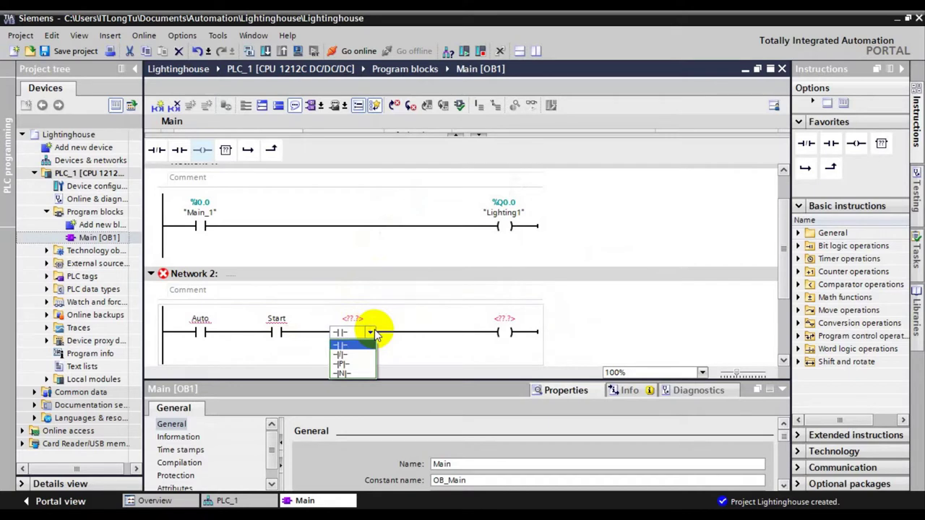
{"action": "left_click", "coordinate": [347, 355]}
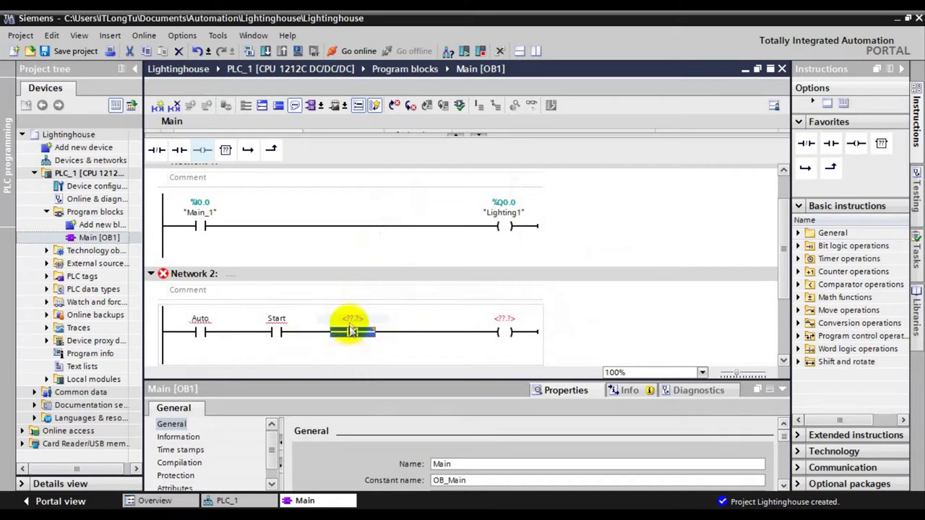
{"action": "left_click", "coordinate": [351, 324]}
{"action": "type", "text": "S"}
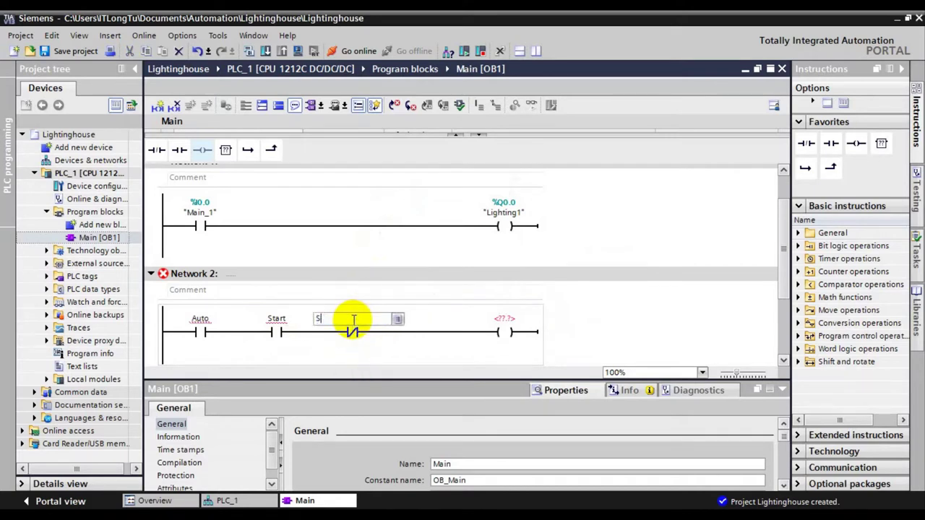
{"action": "type", "text": "top"}
{"action": "key", "text": "Return"}
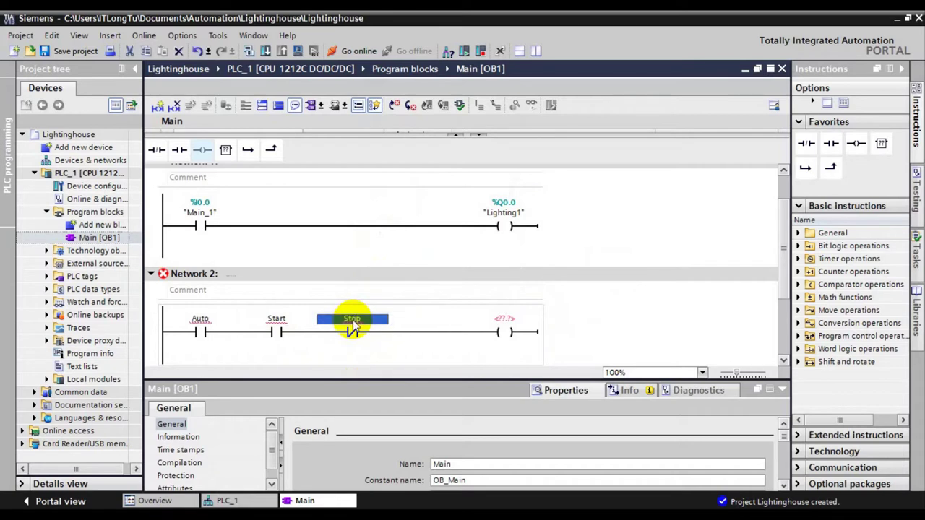
Assign the operand Lighting2 to the output coil of Network 2.
{"action": "left_click", "coordinate": [500, 320]}
{"action": "left_click", "coordinate": [498, 322]}
{"action": "type", "text": "Light"}
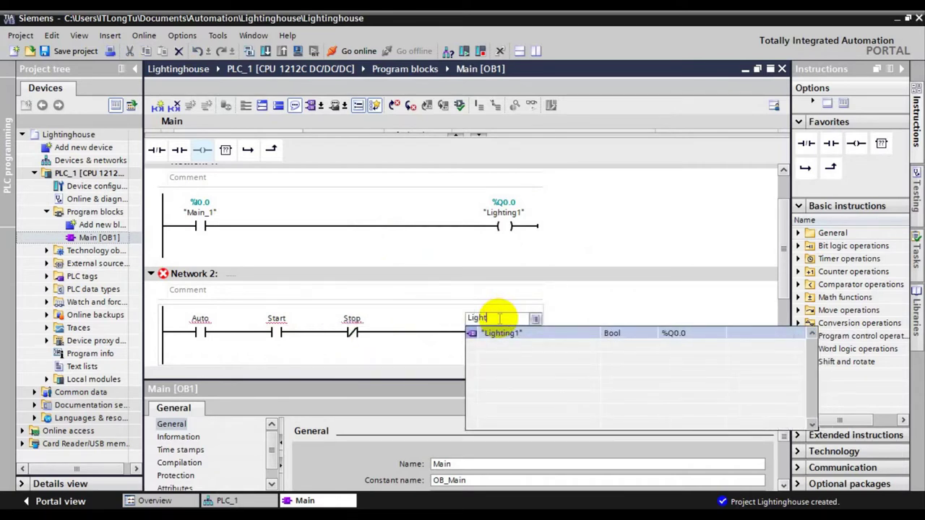
{"action": "type", "text": "ing2"}
{"action": "key", "text": "Return"}
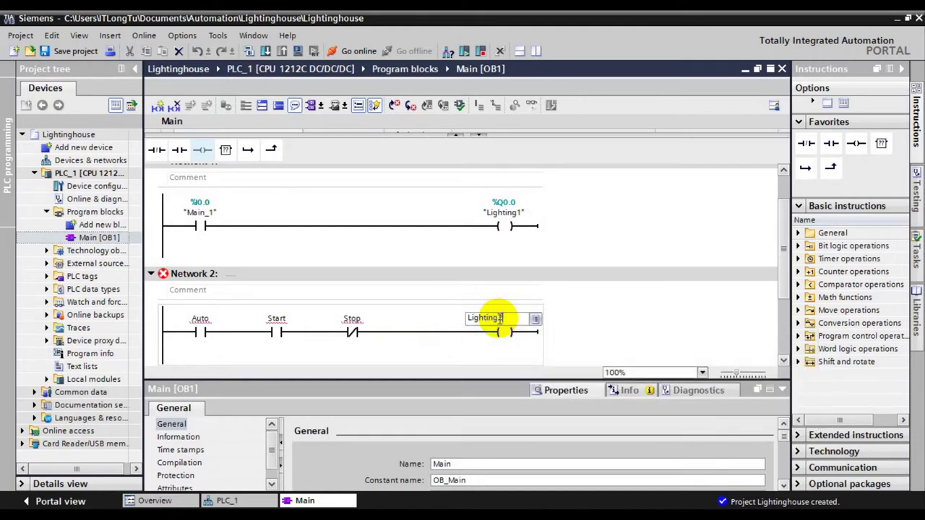
Define the coil's Lighting2 tag as a Bool Global Output at address %Q0.1 in the default tag table.
{"action": "right_click", "coordinate": [499, 325]}
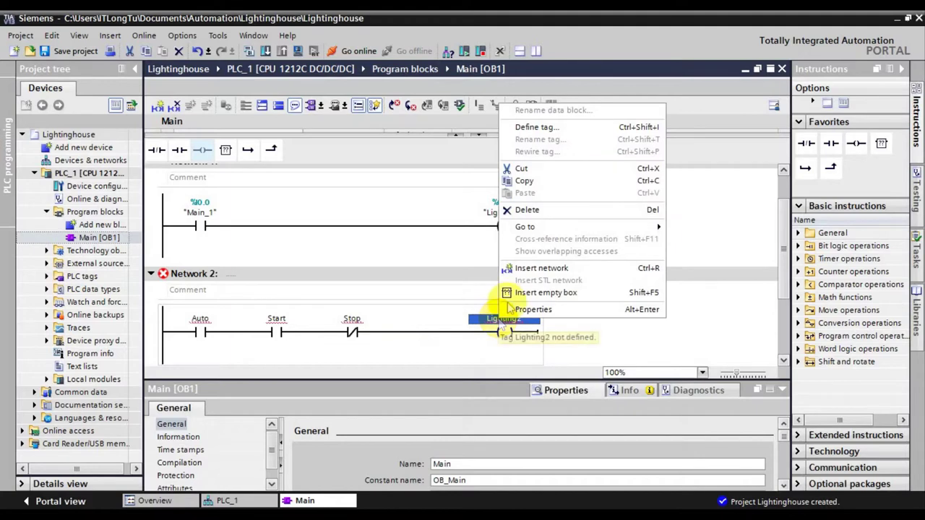
{"action": "left_click", "coordinate": [543, 127]}
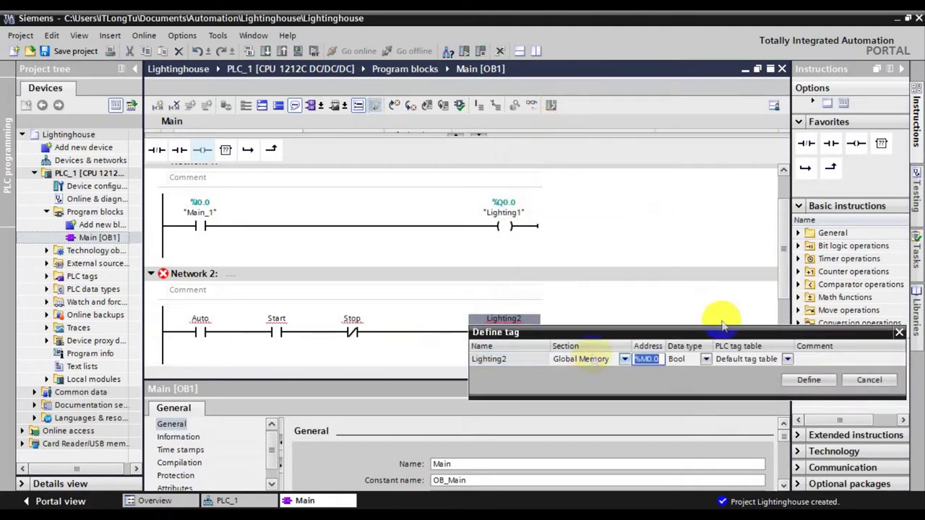
{"action": "left_click", "coordinate": [625, 359]}
{"action": "left_click", "coordinate": [625, 360]}
{"action": "left_click", "coordinate": [596, 400]}
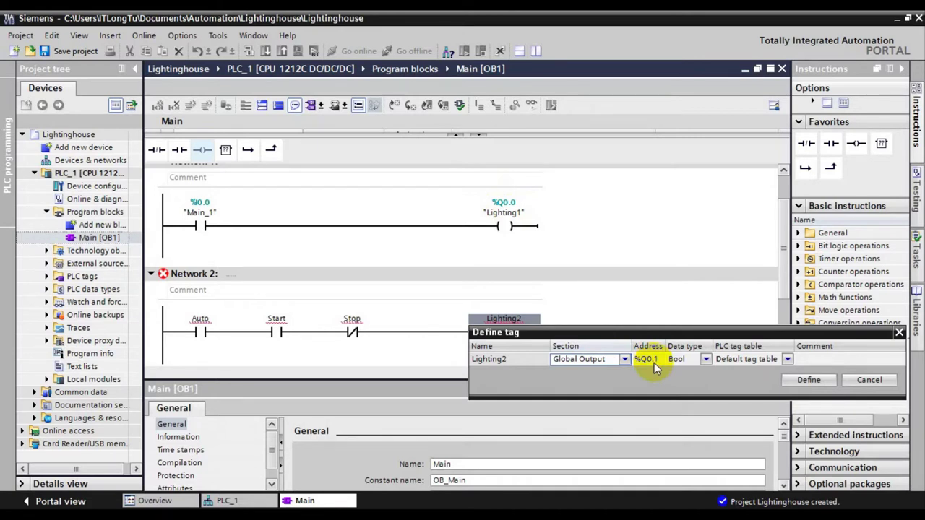
{"action": "left_click", "coordinate": [808, 381]}
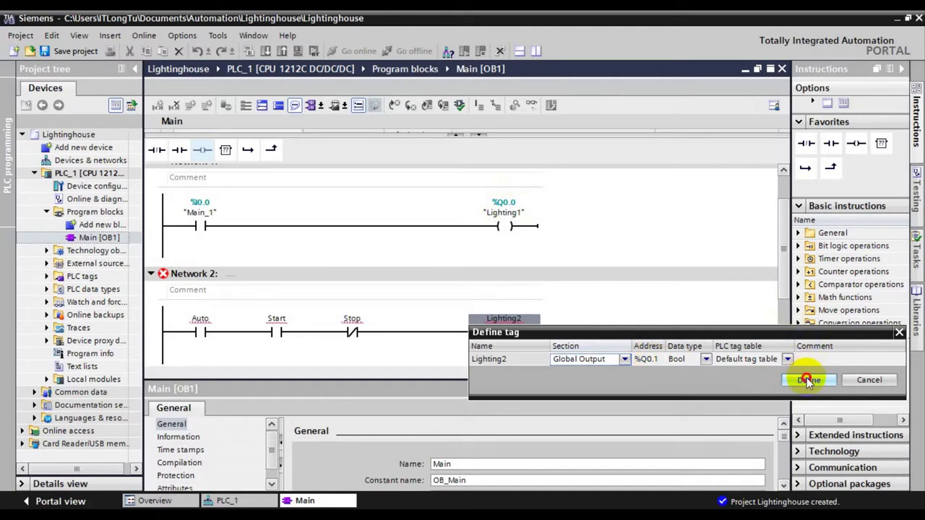
Define the first contact's Auto tag as a Bool Global Input at address %I0.1 in the default tag table.
{"action": "left_click", "coordinate": [200, 326]}
{"action": "right_click", "coordinate": [204, 325]}
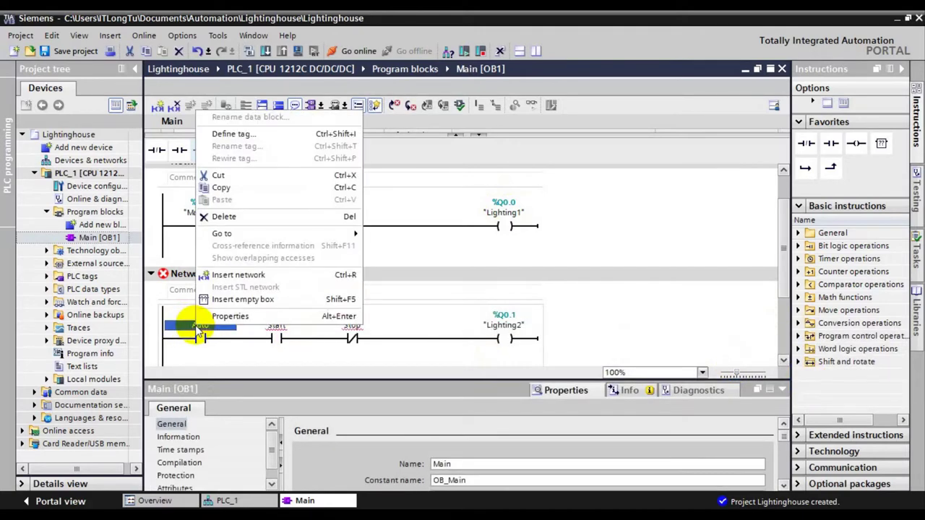
{"action": "left_click", "coordinate": [243, 133]}
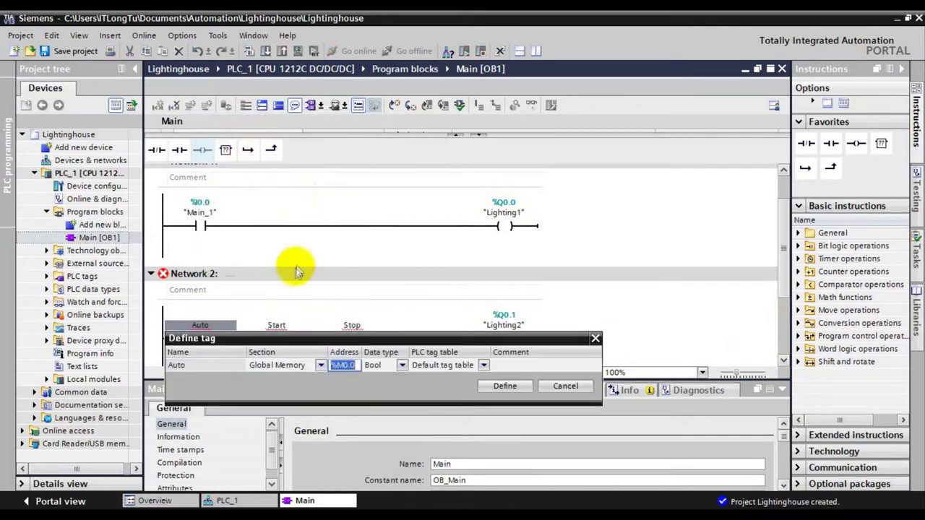
{"action": "left_click", "coordinate": [323, 366]}
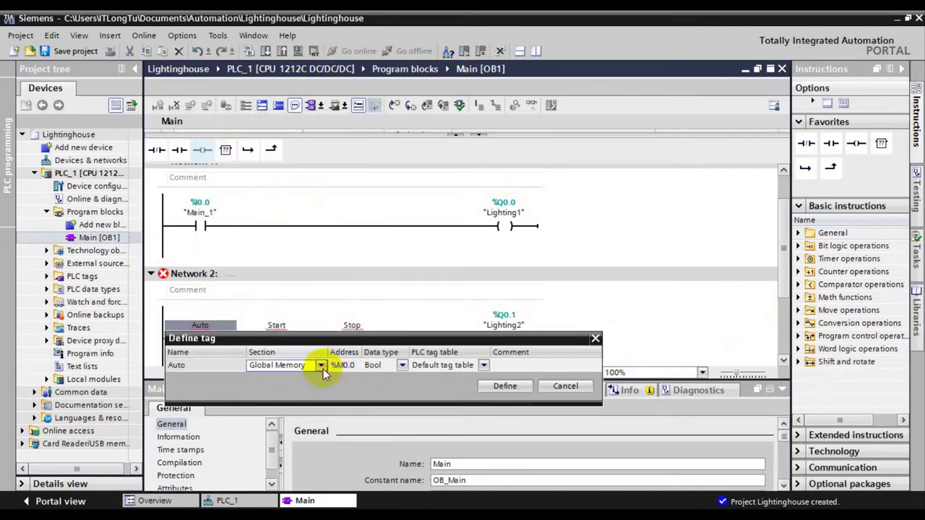
{"action": "left_click", "coordinate": [323, 366]}
{"action": "left_click", "coordinate": [291, 397]}
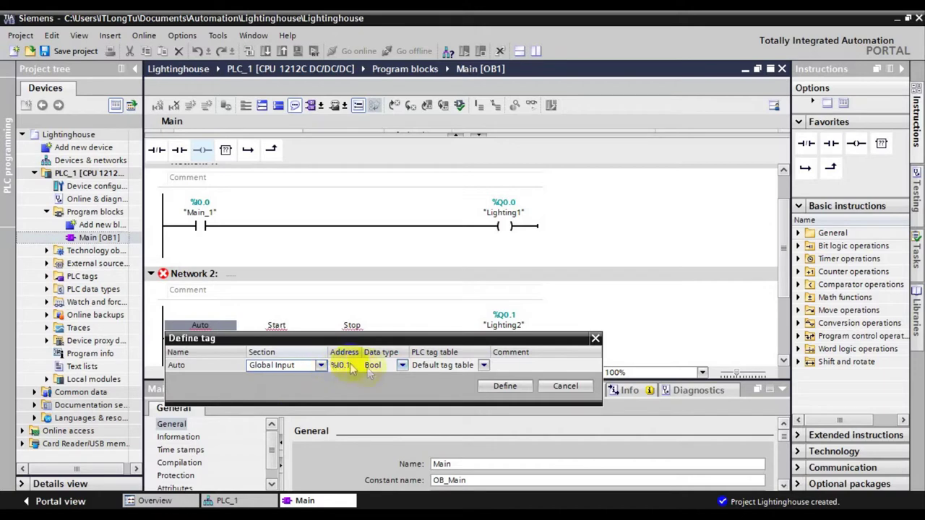
{"action": "left_click", "coordinate": [506, 387]}
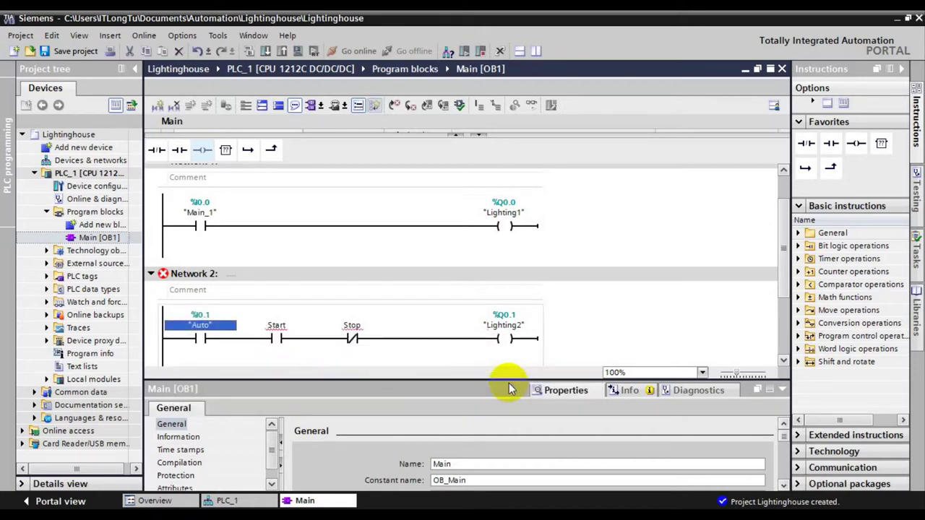
Define the second contact's Start tag as a Bool Global Memory tag at address %M0.0 in the default tag table.
{"action": "left_click", "coordinate": [273, 326]}
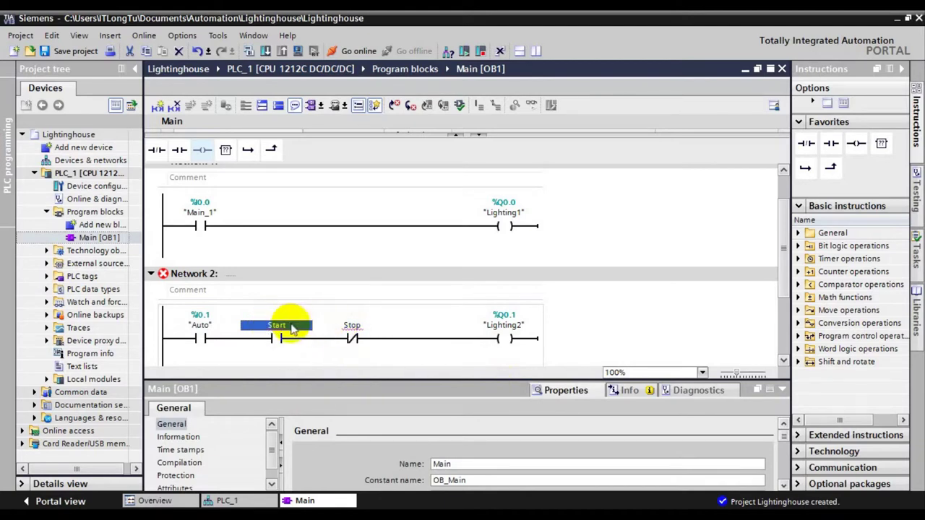
{"action": "right_click", "coordinate": [292, 330]}
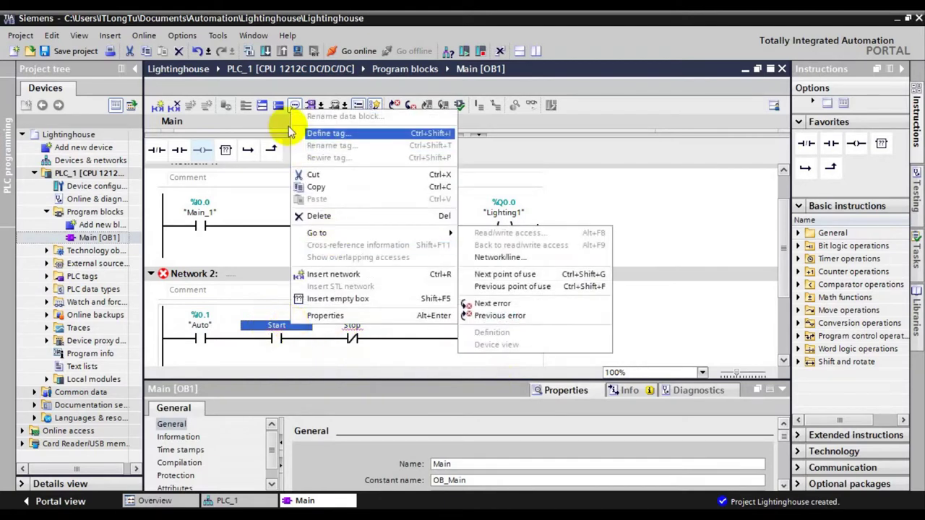
{"action": "left_click", "coordinate": [311, 138]}
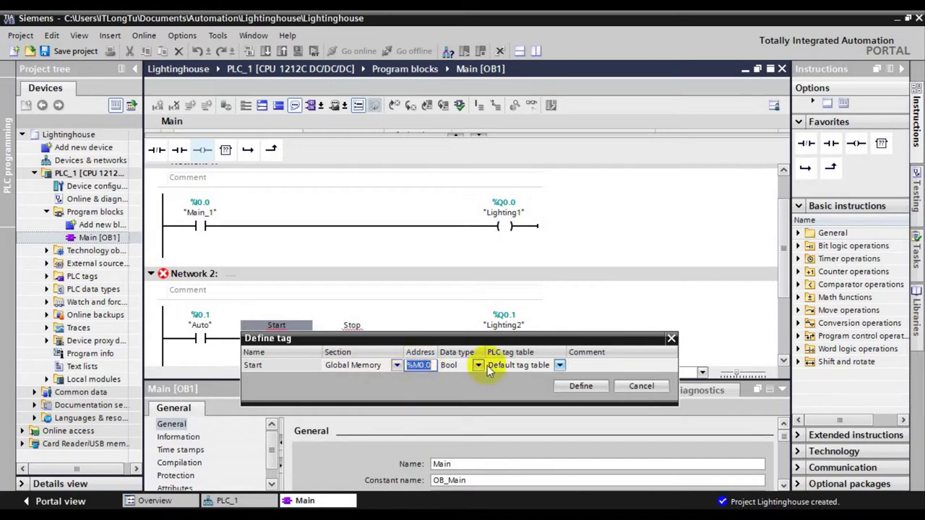
{"action": "left_click", "coordinate": [588, 386]}
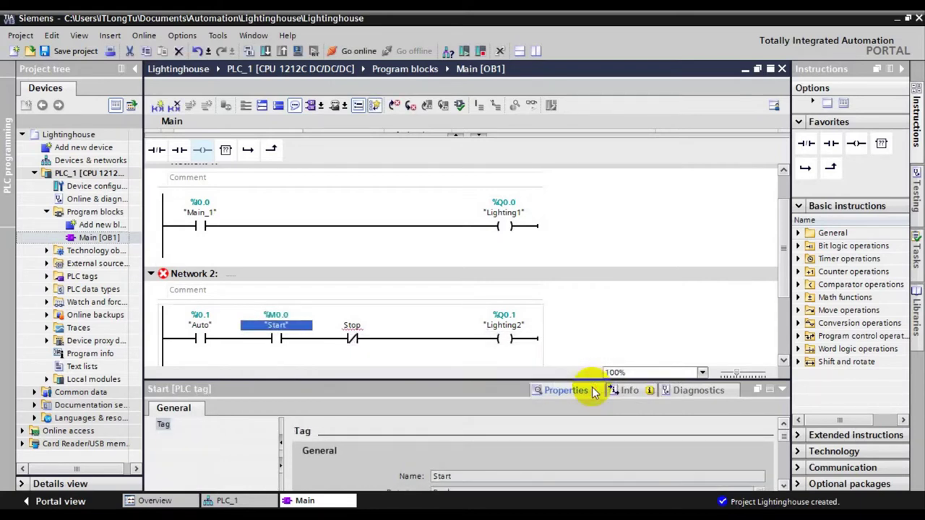
Define the normally closed contact's Stop tag as a Bool Global Memory tag at address %M0.1 in the default tag table.
{"action": "left_click", "coordinate": [352, 328]}
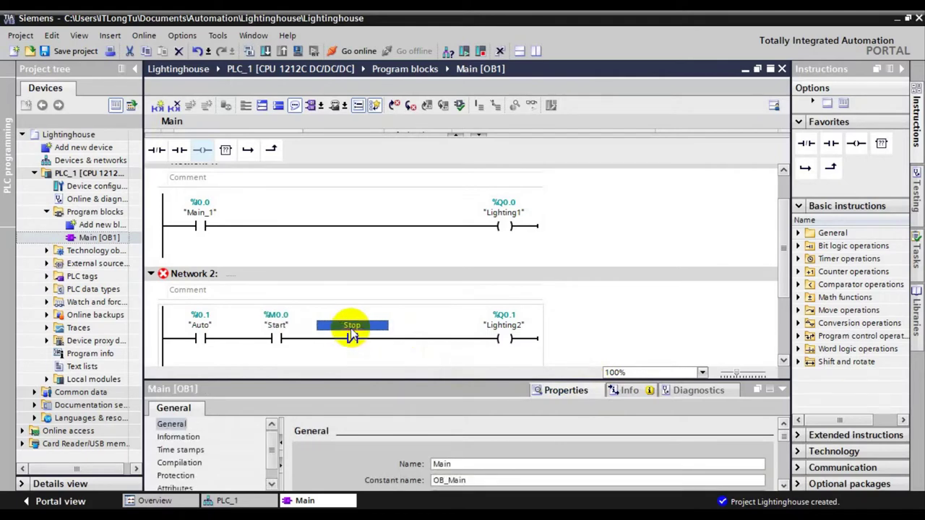
{"action": "right_click", "coordinate": [351, 334]}
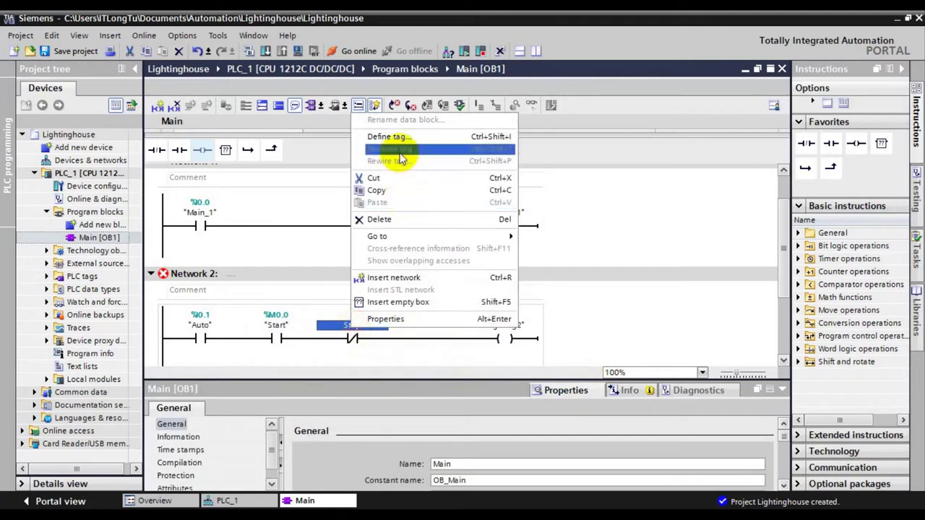
{"action": "left_click", "coordinate": [395, 140]}
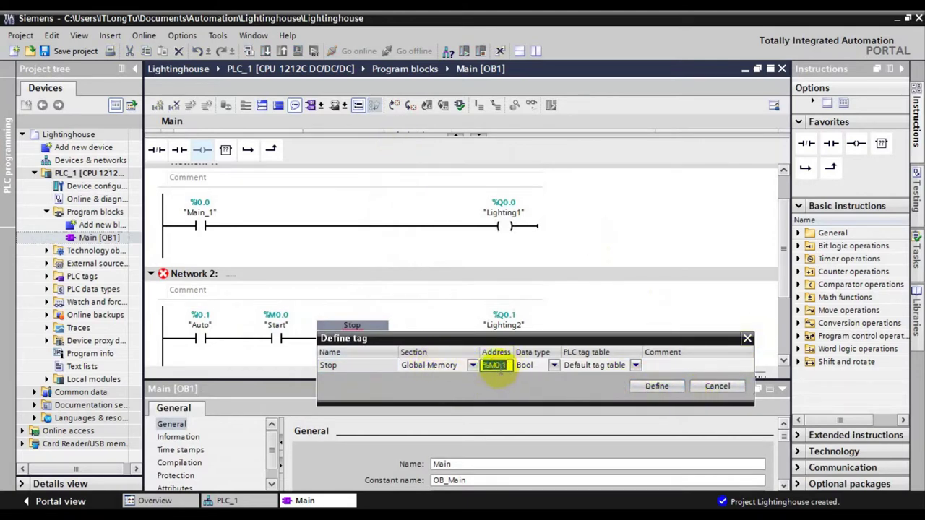
{"action": "left_click", "coordinate": [659, 387]}
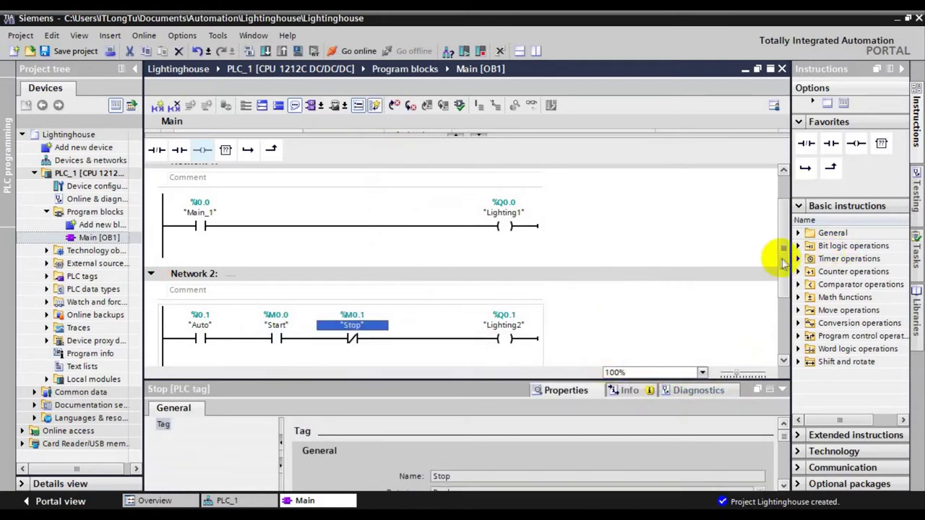
Compile the Main program block with its two completed networks.
{"action": "left_click_drag", "start_coordinate": [783, 258], "coordinate": [803, 257]}
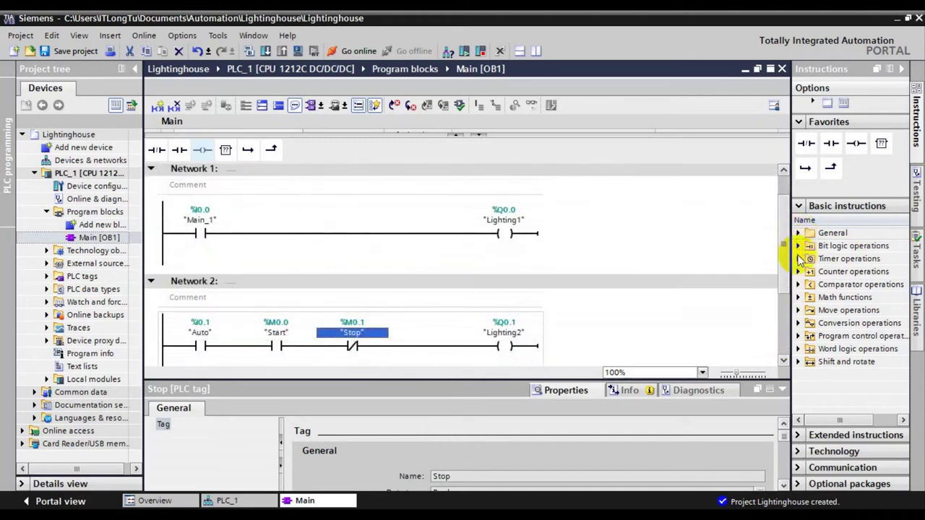
{"action": "left_click", "coordinate": [248, 51]}
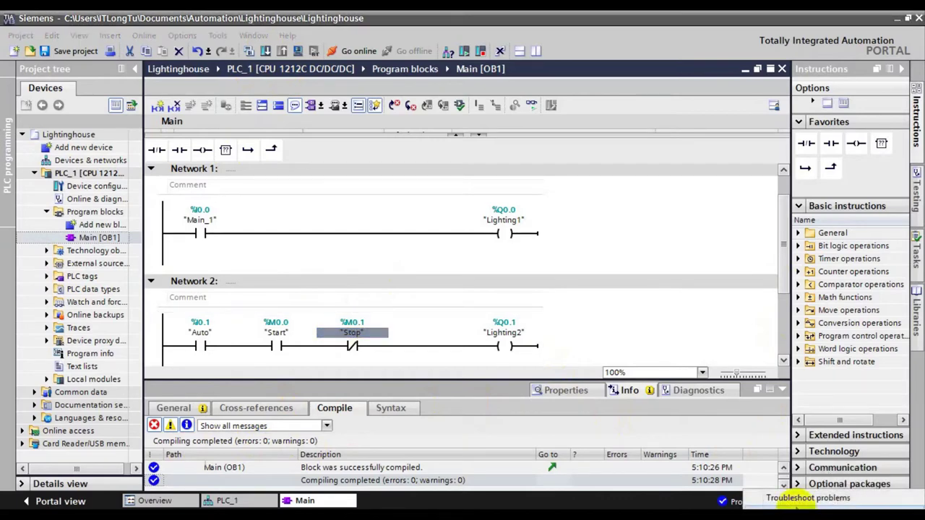
Check the Ethernet 2 adapter's static IPv4 address and subnet mask, accept the settings and close the network windows.
{"action": "left_click", "coordinate": [802, 513]}
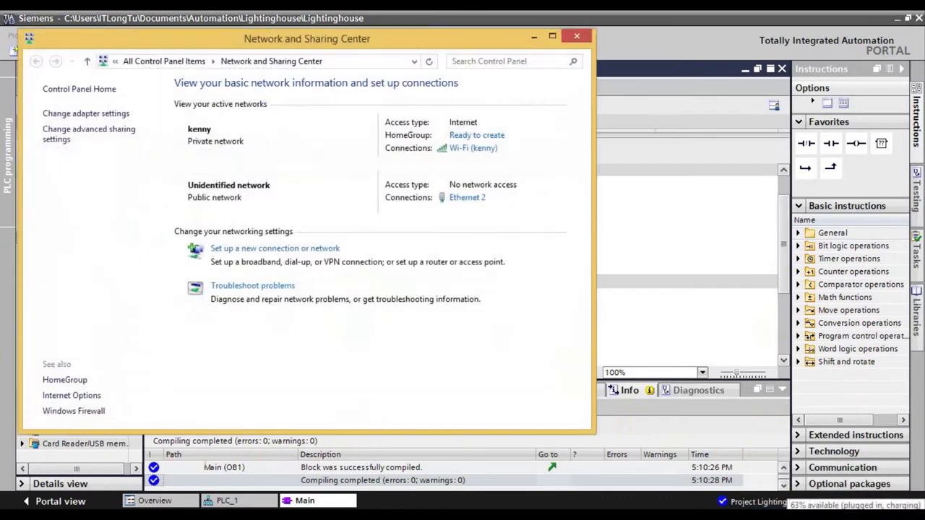
{"action": "left_click", "coordinate": [99, 119]}
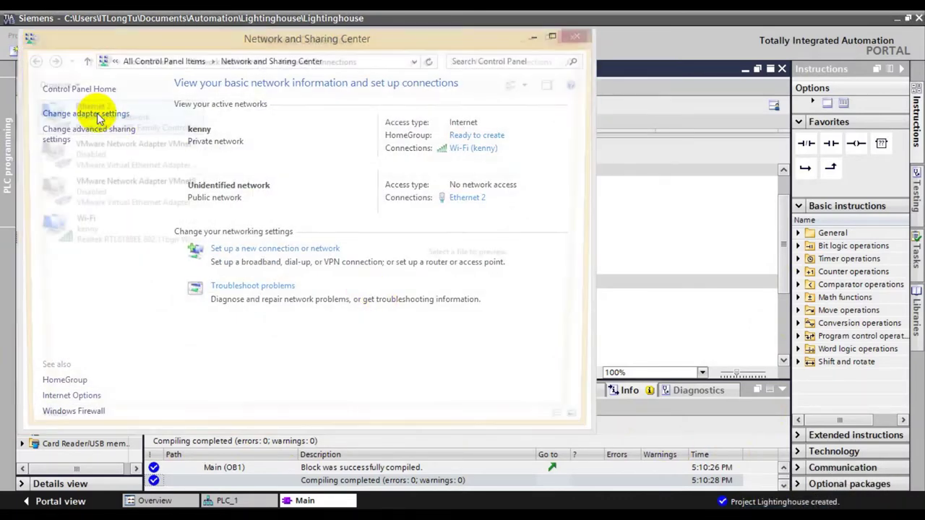
{"action": "left_click", "coordinate": [110, 119]}
{"action": "double_click", "coordinate": [110, 120]}
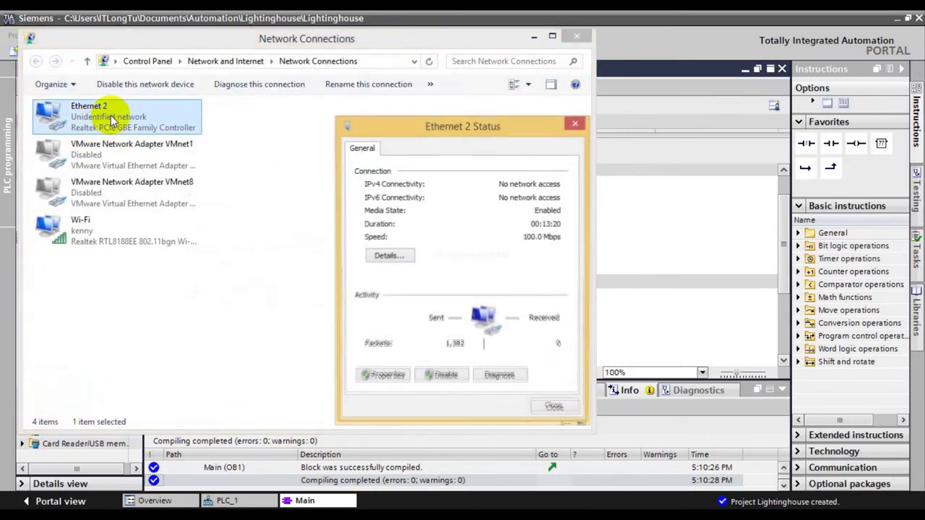
{"action": "left_click", "coordinate": [384, 377]}
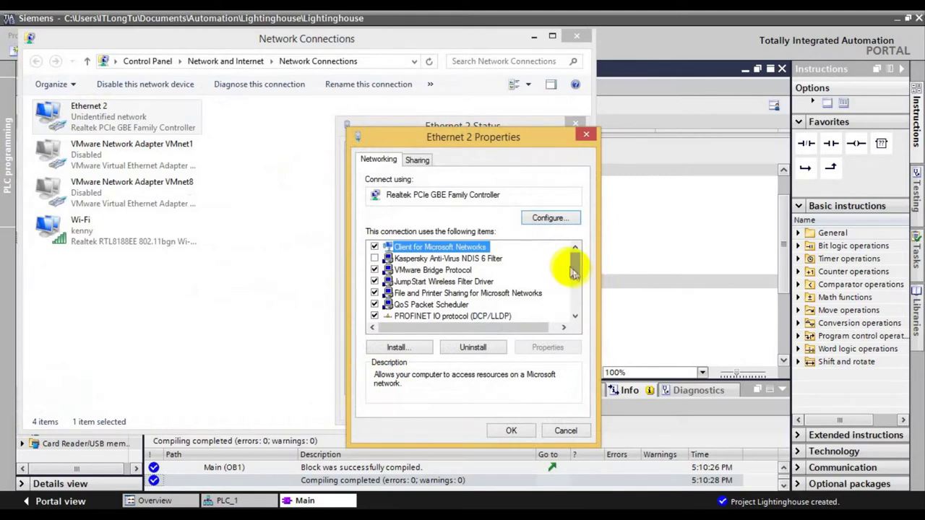
{"action": "left_click_drag", "start_coordinate": [576, 262], "coordinate": [576, 316]}
{"action": "double_click", "coordinate": [500, 317]}
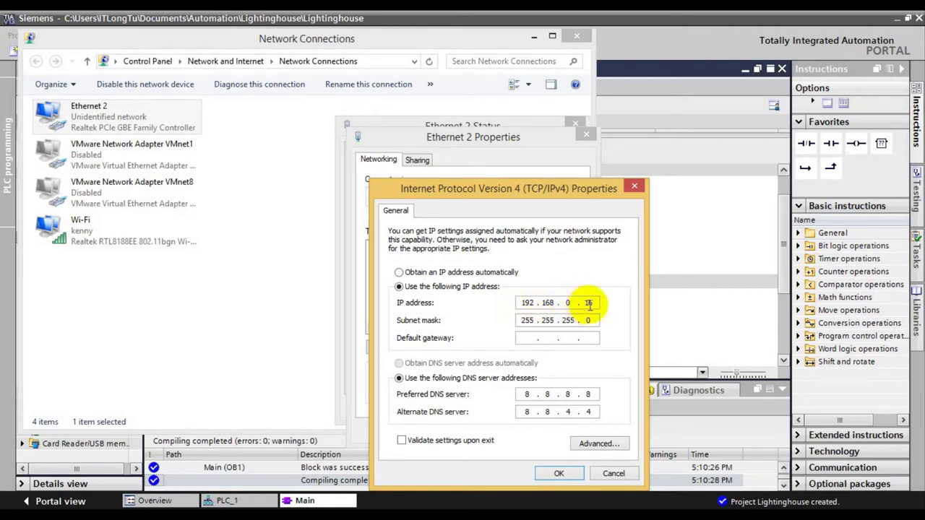
{"action": "left_click", "coordinate": [560, 474]}
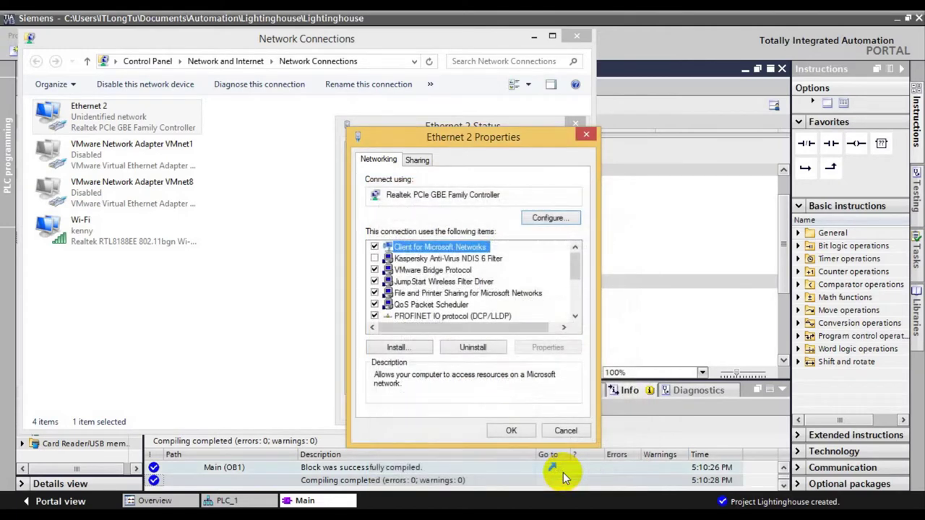
{"action": "left_click", "coordinate": [510, 430]}
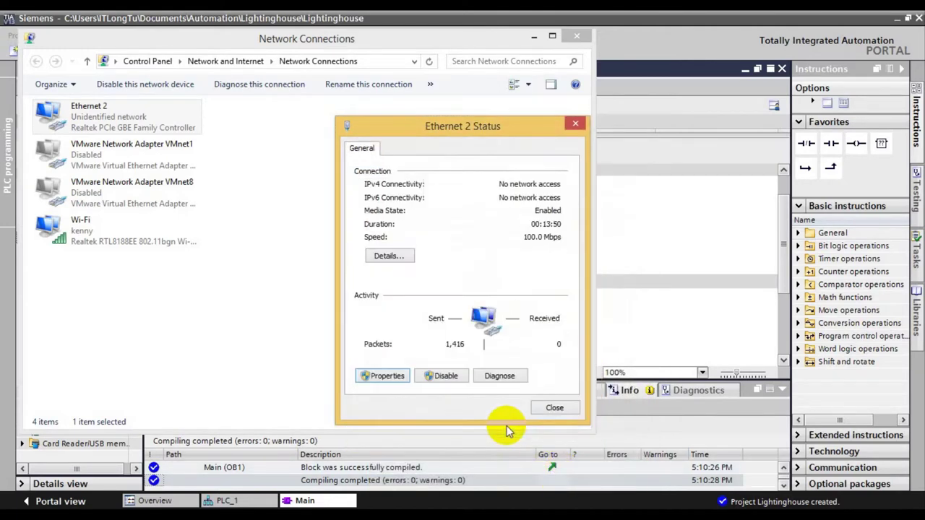
{"action": "left_click", "coordinate": [557, 409]}
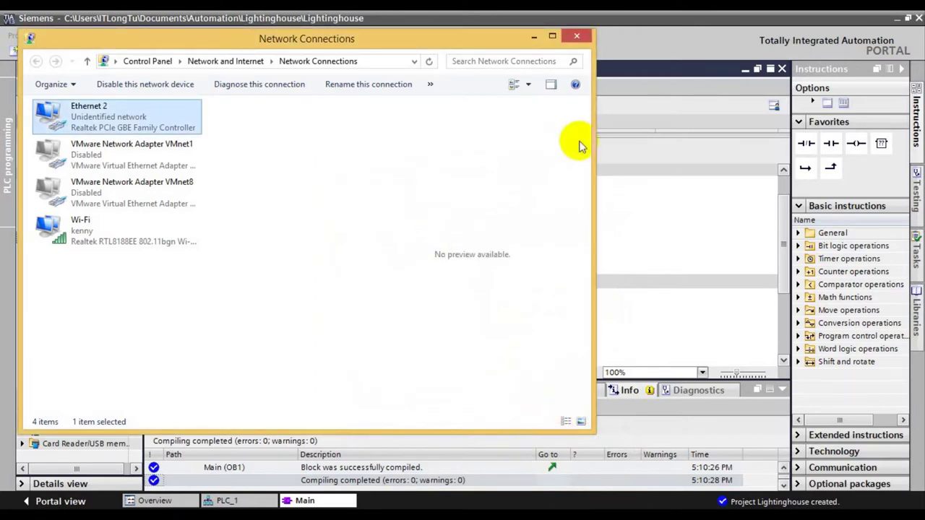
{"action": "left_click", "coordinate": [577, 40]}
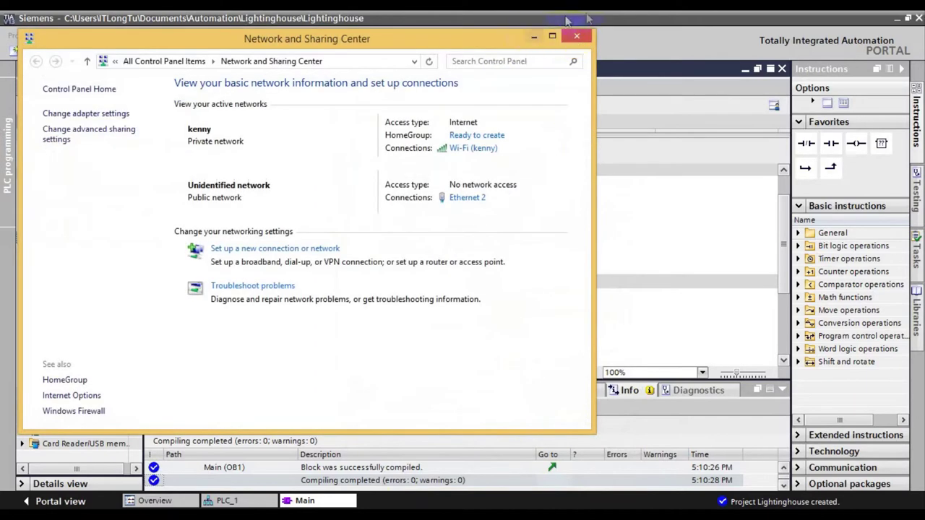
{"action": "left_click", "coordinate": [580, 36]}
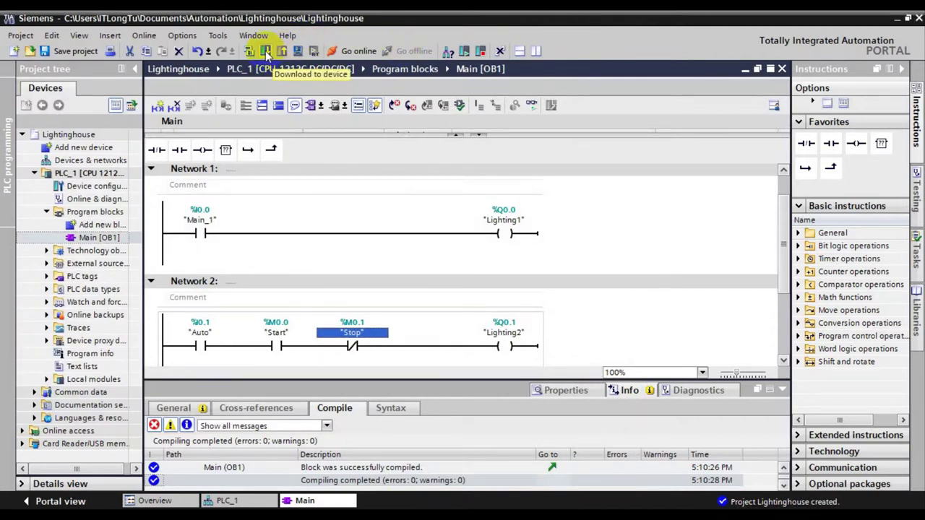
Start a download to PLC_1 using a PN/IE interface, the Realtek PCIe GBE Family Controller and a connection to subnet PN/IE_1.
{"action": "left_click", "coordinate": [266, 52]}
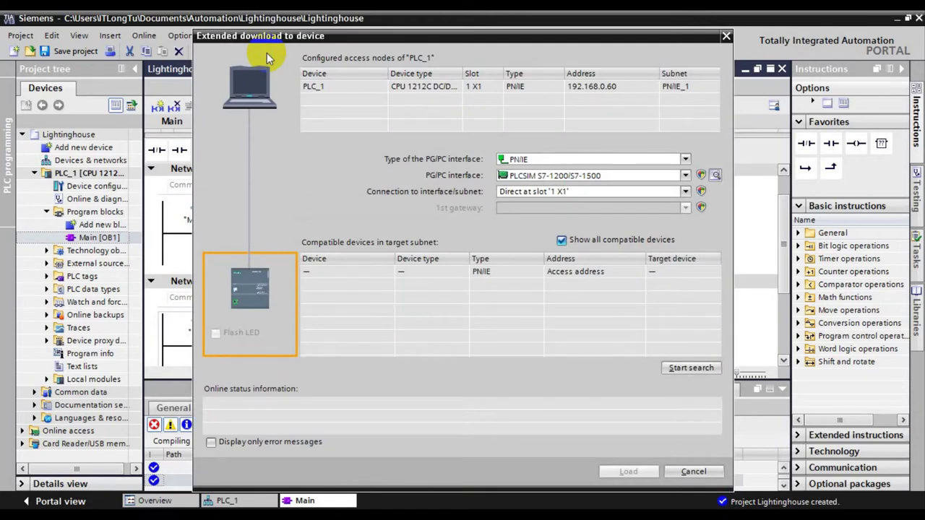
{"action": "left_click", "coordinate": [685, 159]}
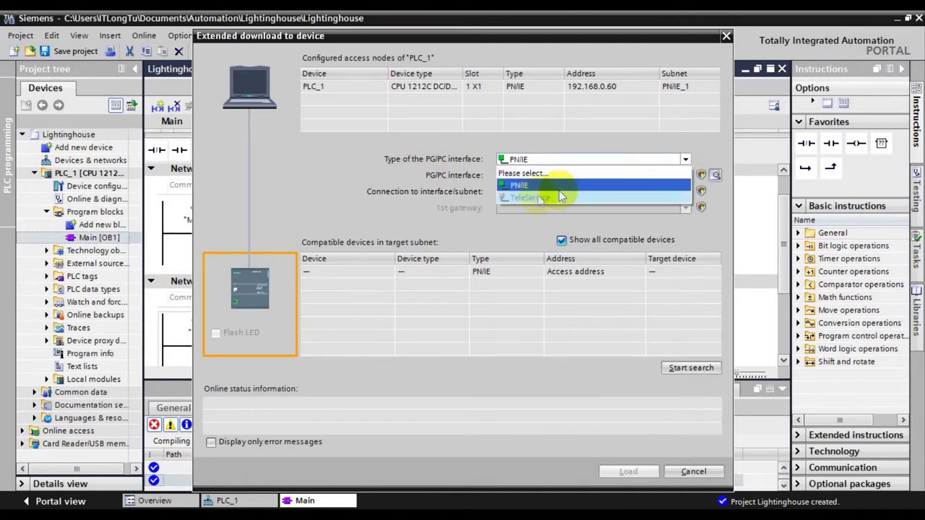
{"action": "left_click", "coordinate": [410, 149]}
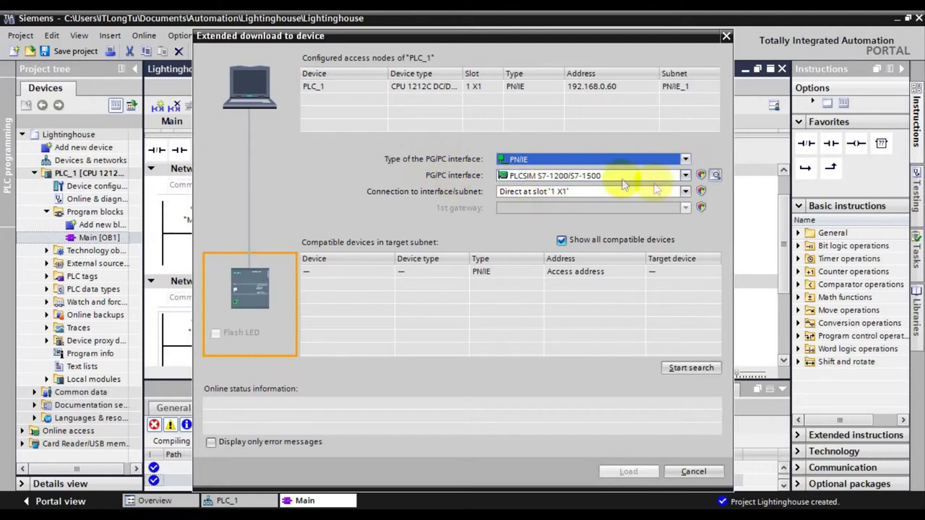
{"action": "left_click", "coordinate": [684, 176]}
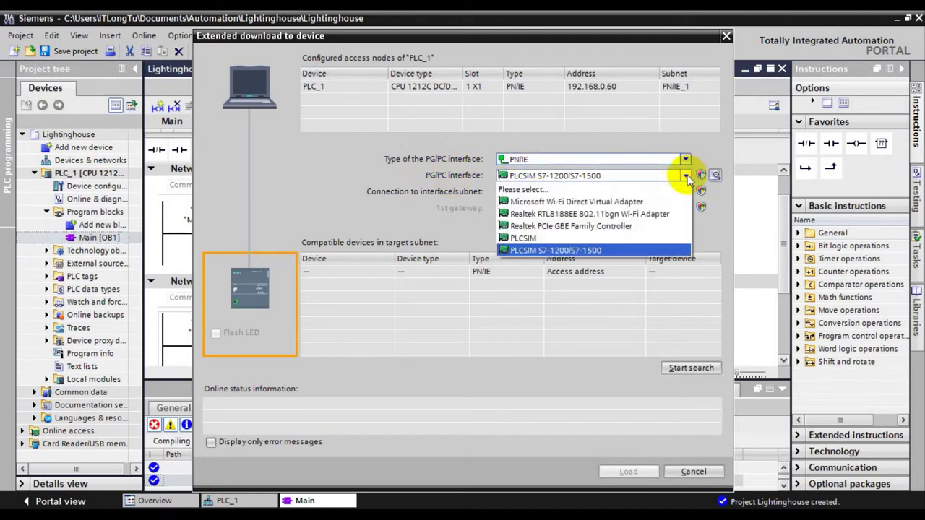
{"action": "left_click", "coordinate": [627, 227]}
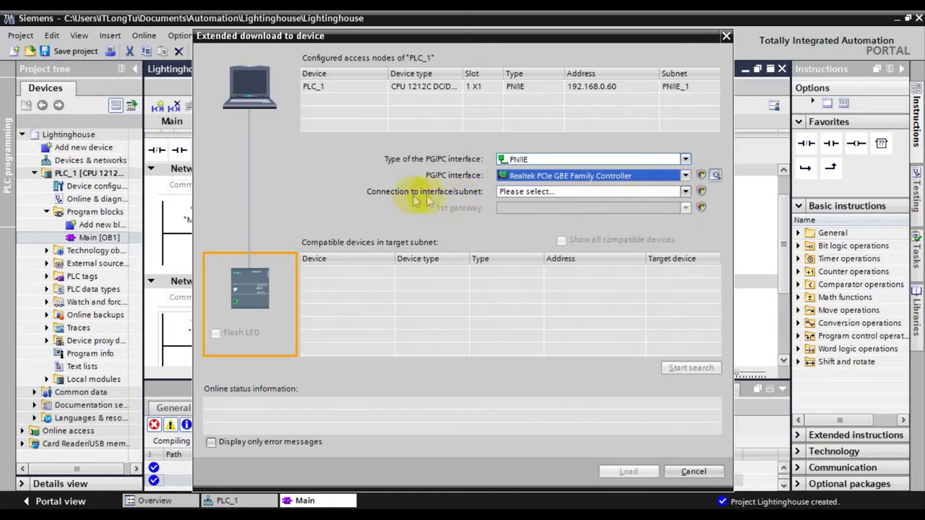
{"action": "left_click", "coordinate": [578, 193]}
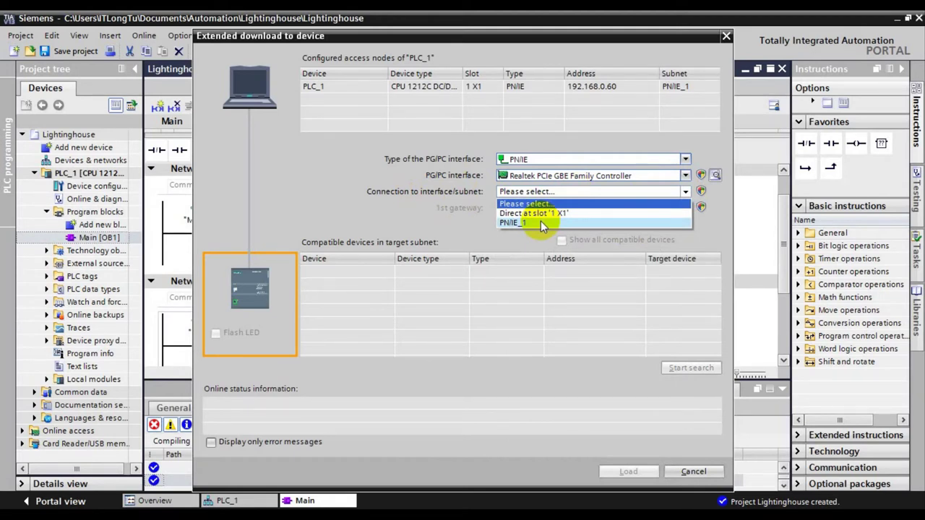
{"action": "left_click", "coordinate": [540, 222]}
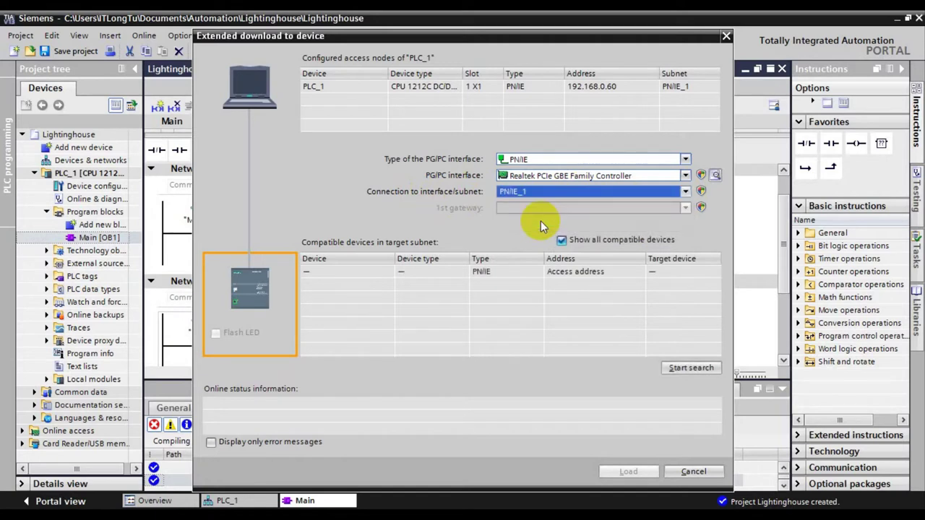
{"action": "left_click", "coordinate": [636, 241]}
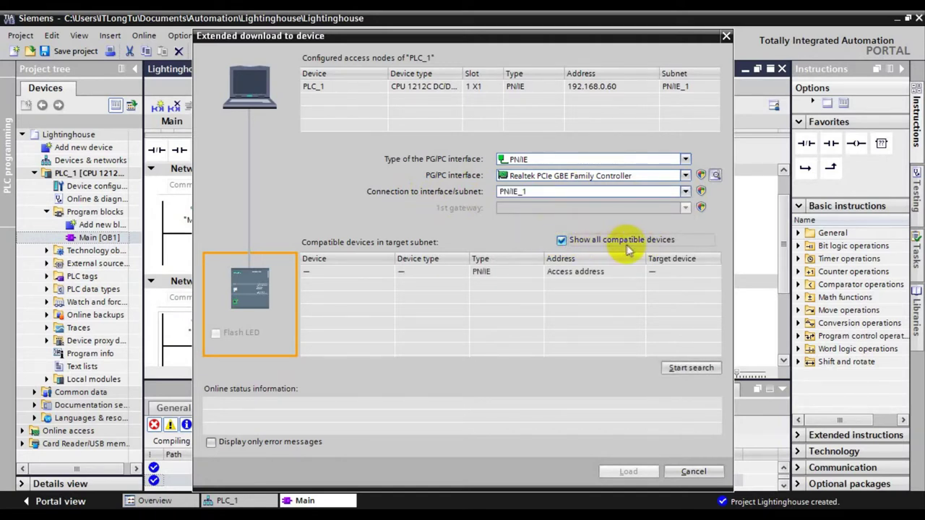
Search the target subnet for compatible devices and compare the found PLC's address with the address configured for PLC_1.
{"action": "left_click", "coordinate": [689, 370]}
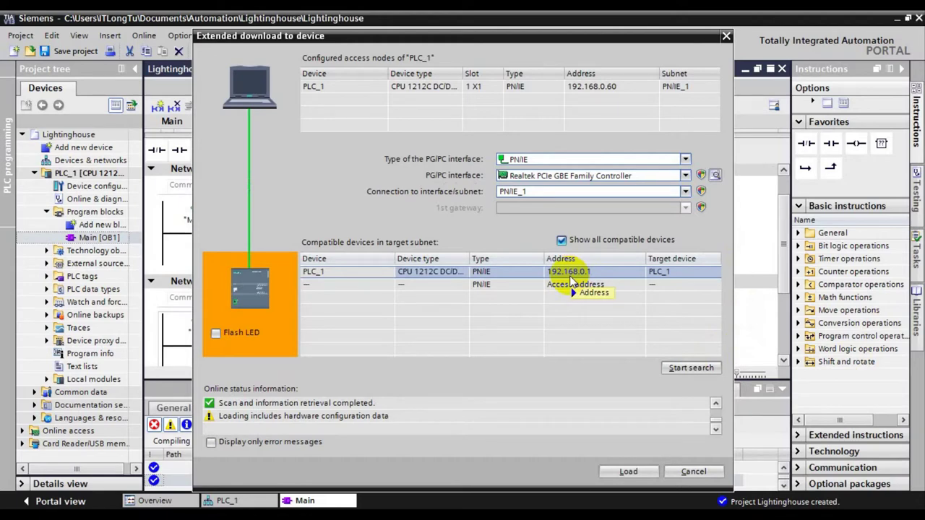
{"action": "mouse_move", "coordinate": [571, 277]}
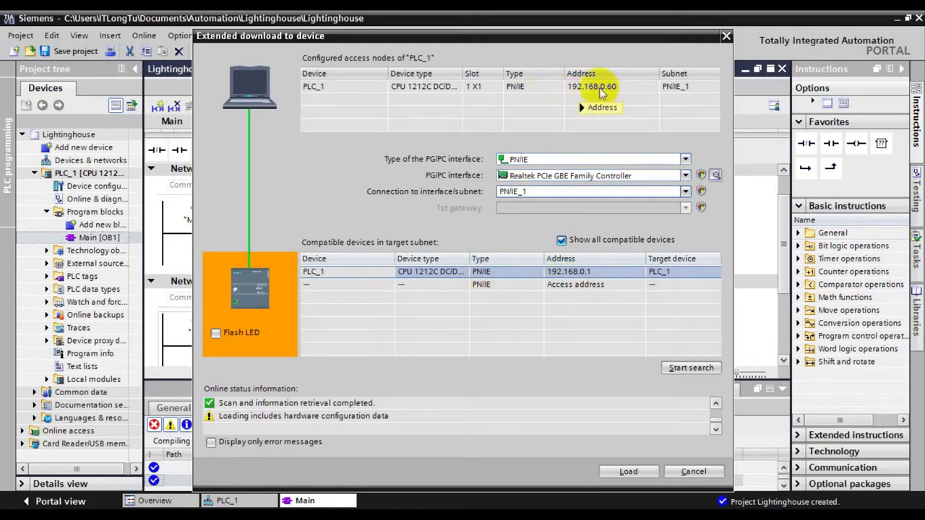
{"action": "mouse_move", "coordinate": [616, 87]}
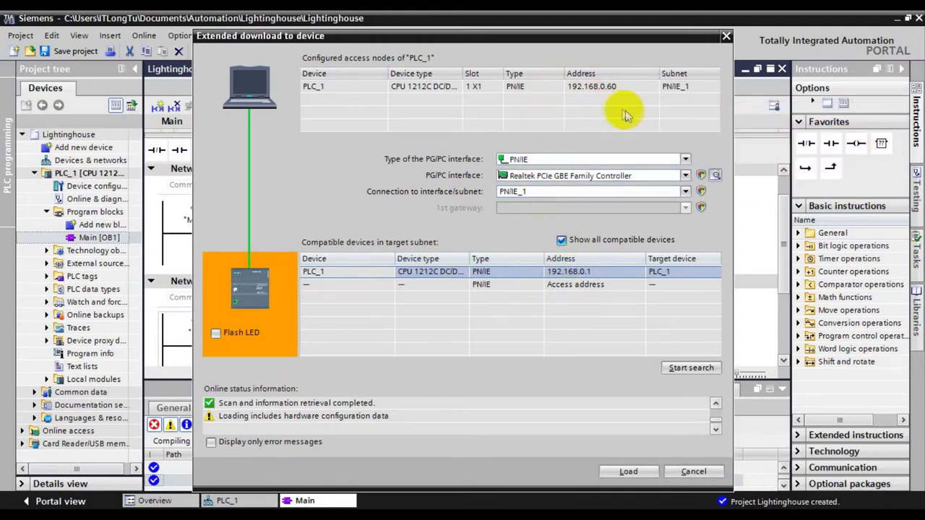
{"action": "left_click", "coordinate": [634, 471]}
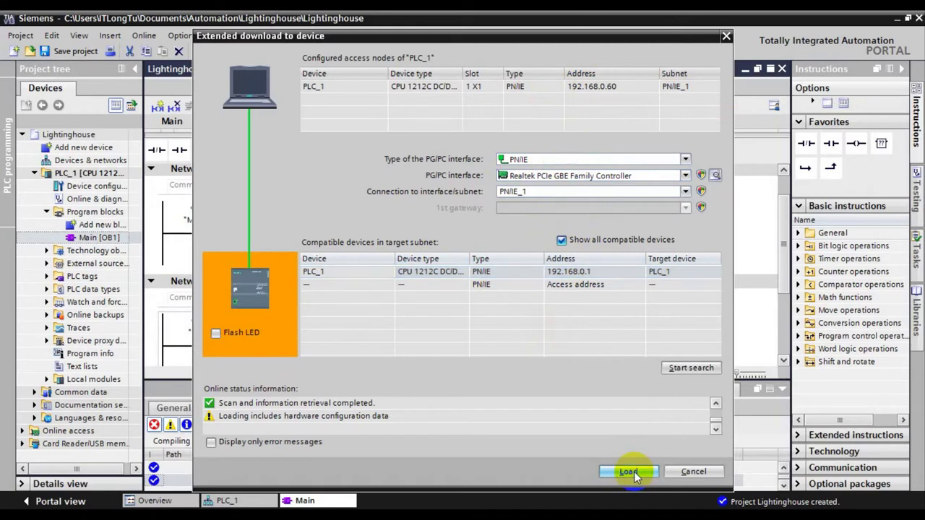
{"action": "left_click", "coordinate": [634, 471]}
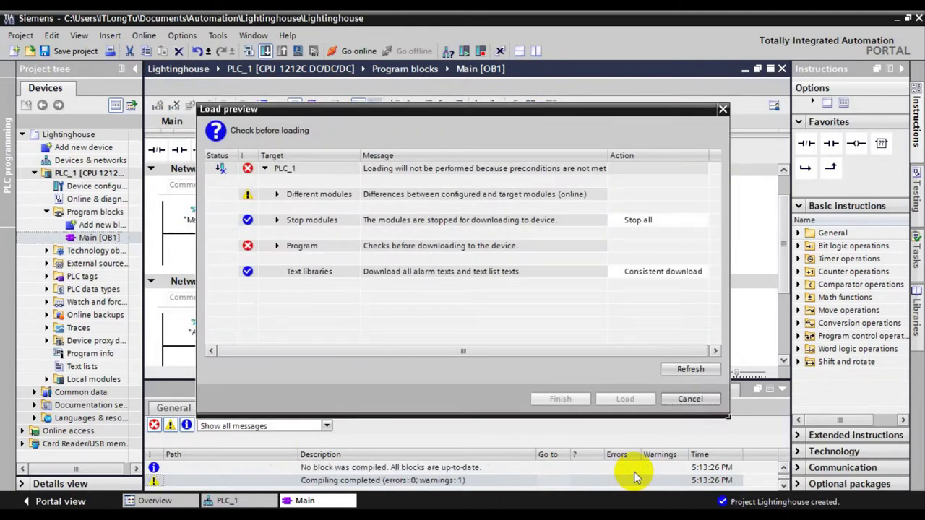
{"action": "left_click", "coordinate": [667, 224]}
{"action": "left_click", "coordinate": [701, 219]}
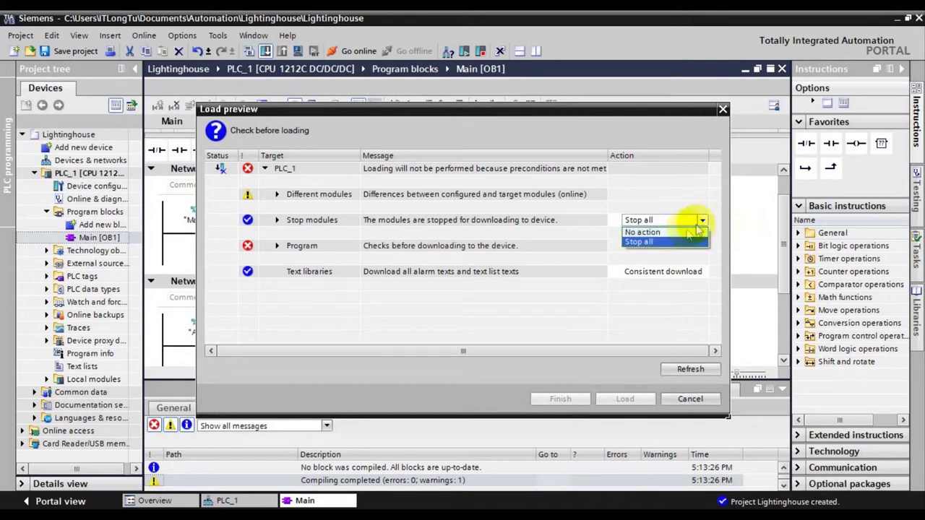
{"action": "left_click", "coordinate": [680, 232]}
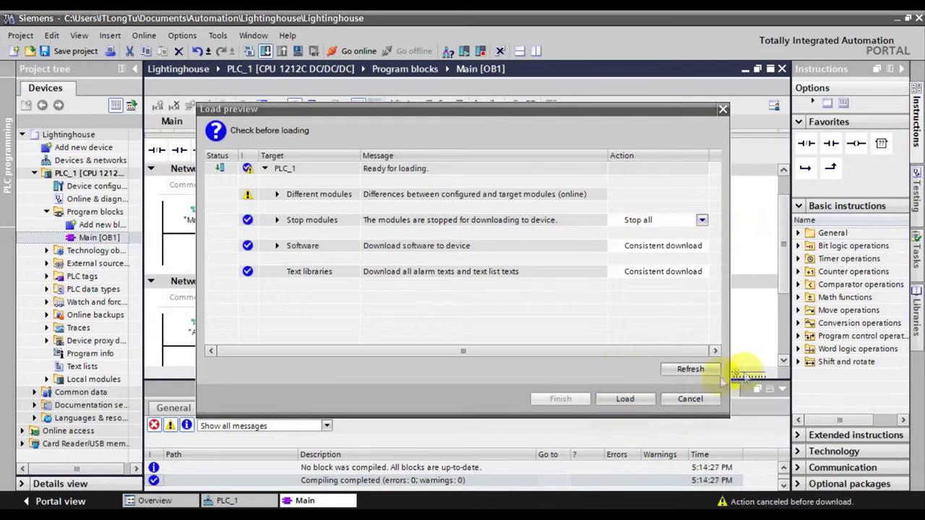
{"action": "left_click", "coordinate": [688, 400]}
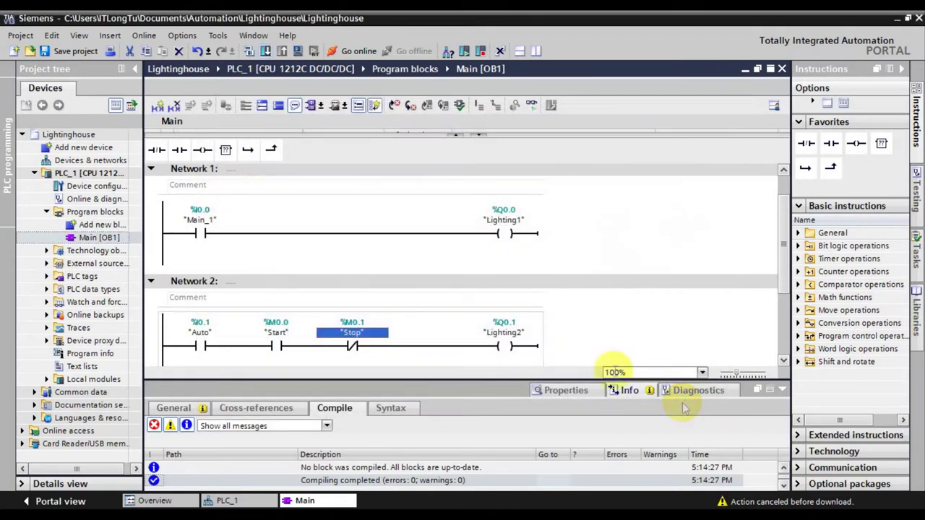
Restart the download, search for compatible devices, and load to the found PLC_1 at 192.168.0.1 up to the load preview.
{"action": "left_click", "coordinate": [264, 52]}
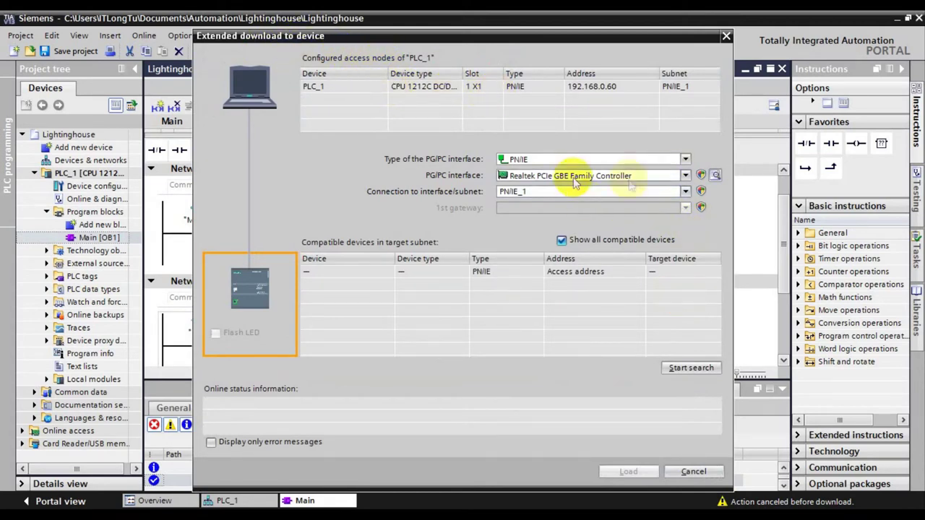
{"action": "left_click", "coordinate": [691, 369]}
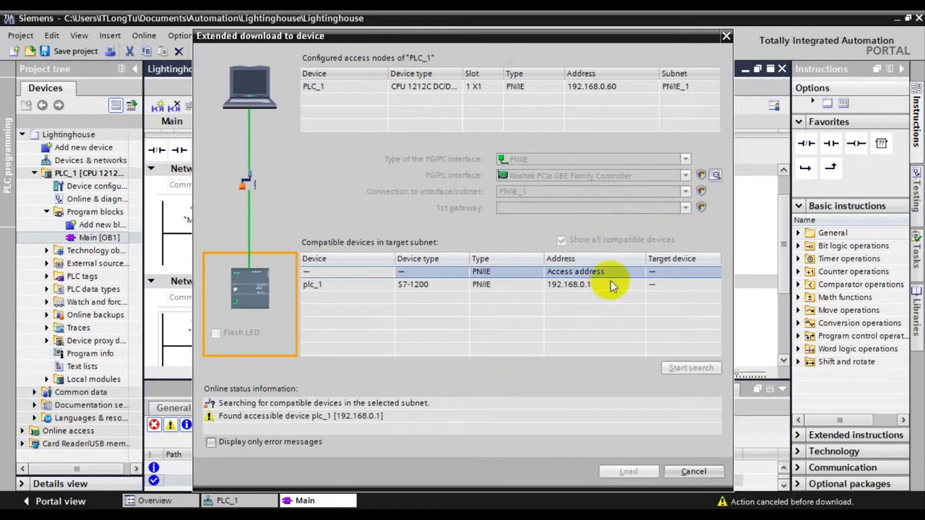
{"action": "left_click", "coordinate": [570, 285]}
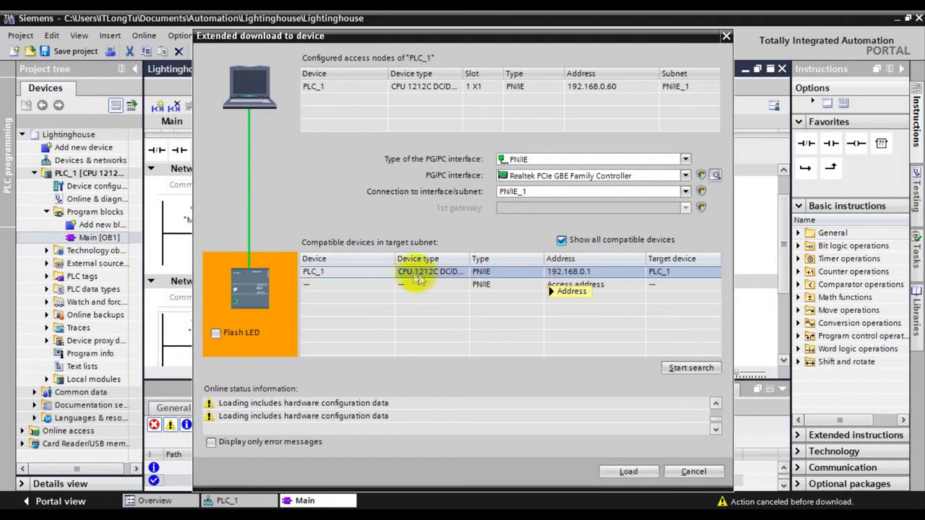
{"action": "left_click", "coordinate": [649, 470]}
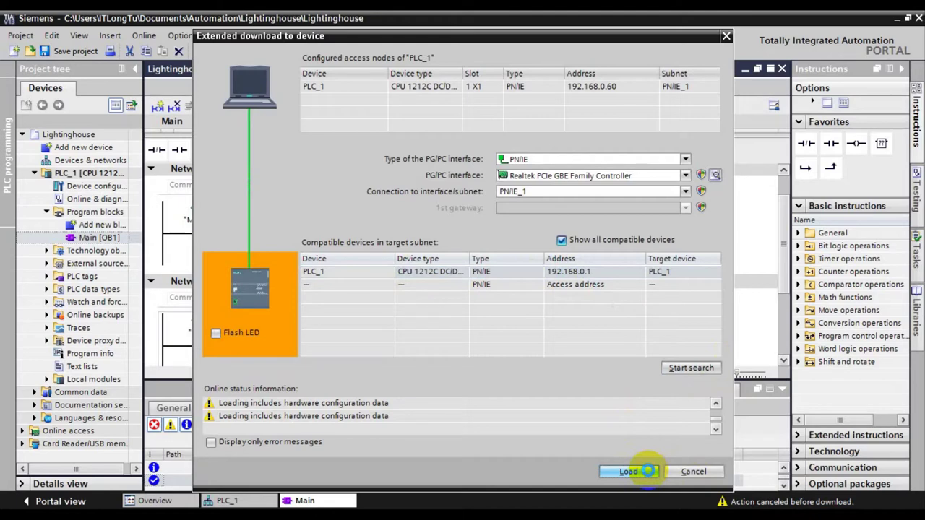
{"action": "left_click", "coordinate": [648, 472]}
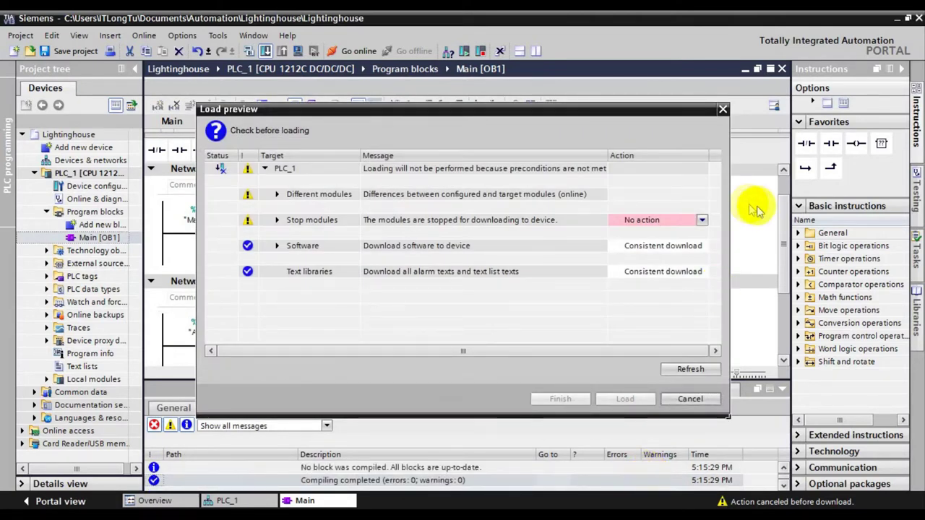
Set the Stop modules action to Stop all, load PLC_1 and finish the download with Start all enabled.
{"action": "left_click", "coordinate": [701, 221]}
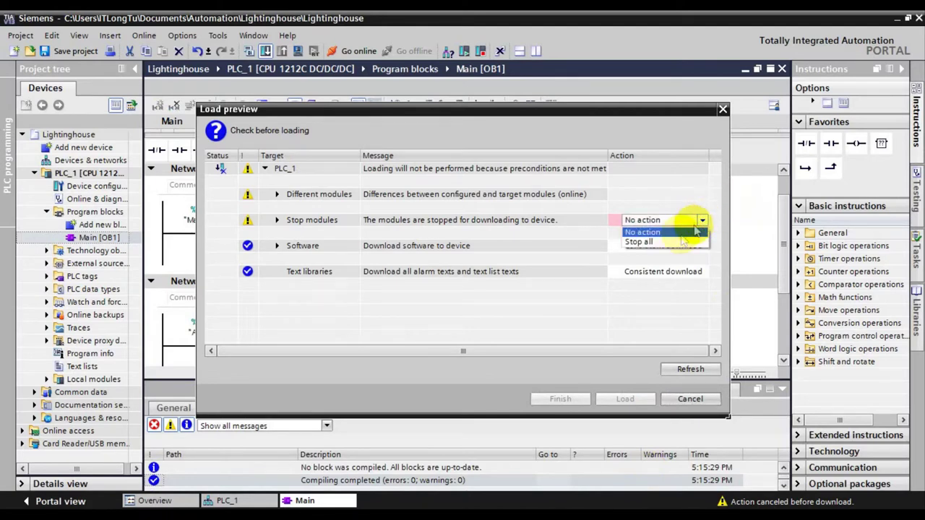
{"action": "left_click", "coordinate": [675, 240]}
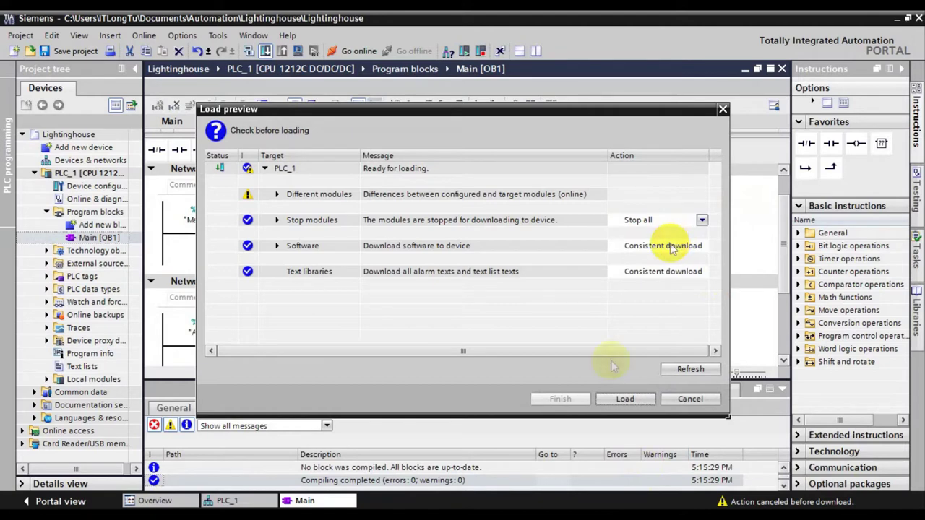
{"action": "left_click", "coordinate": [621, 400]}
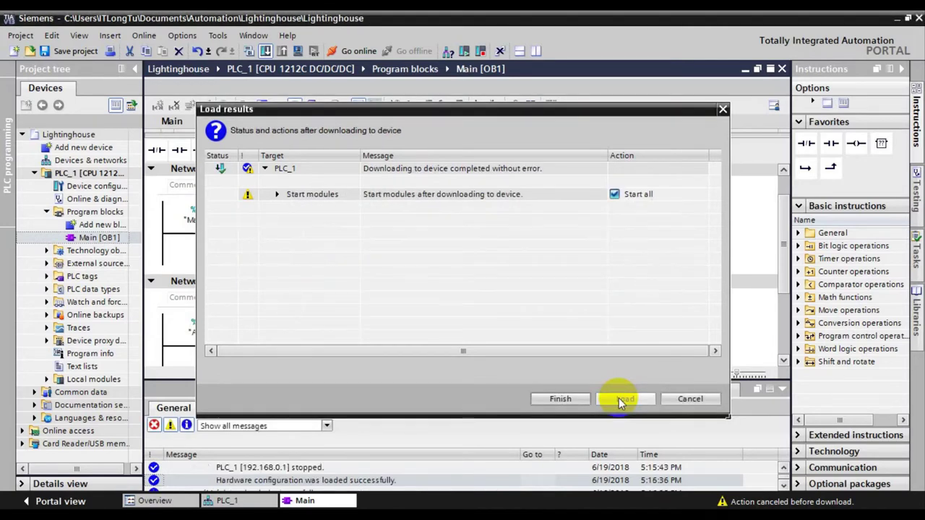
{"action": "left_click", "coordinate": [554, 400]}
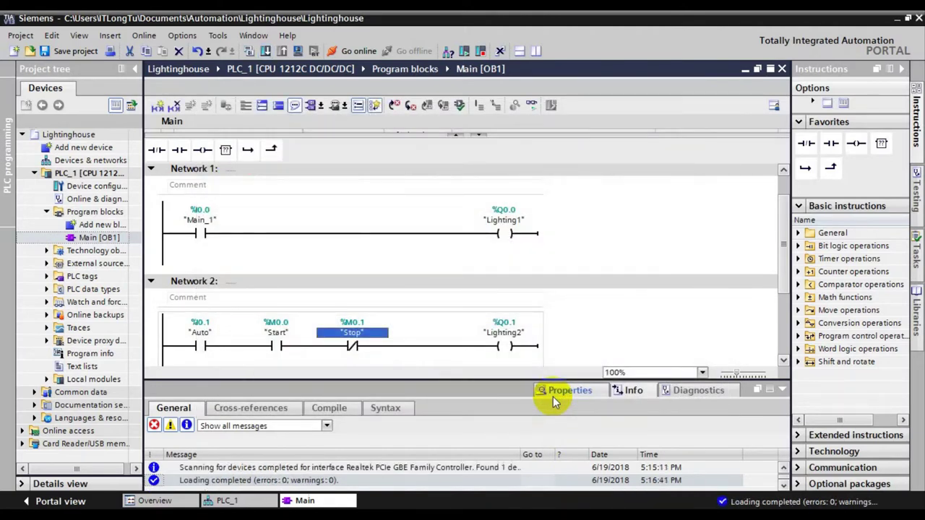
Go online with PLC_1 and turn on monitoring for the Main block.
{"action": "left_click", "coordinate": [347, 55]}
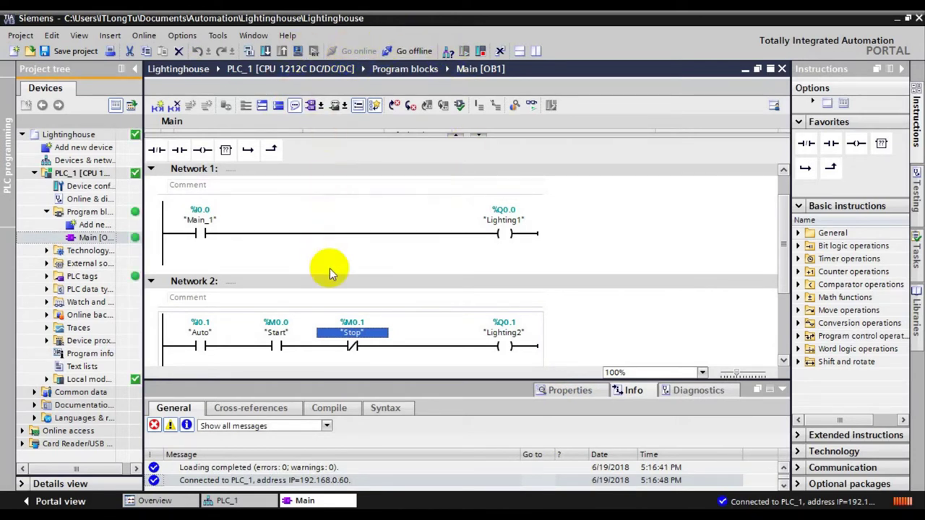
{"action": "left_click", "coordinate": [531, 106]}
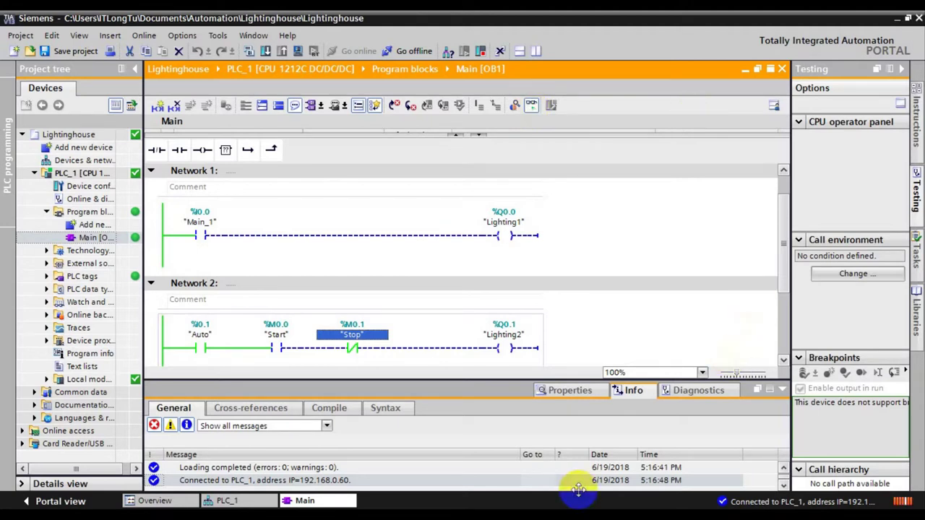
{"action": "left_click", "coordinate": [633, 411]}
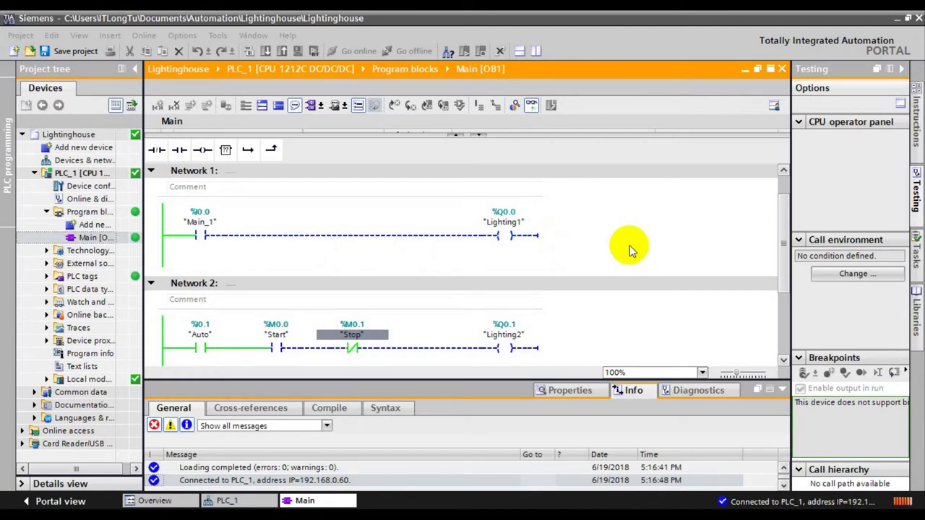
Modify the Start contact (M0.0) to 1 and the Stop contact (M0.1) to 1 in the monitored Network 2.
{"action": "right_click", "coordinate": [280, 349]}
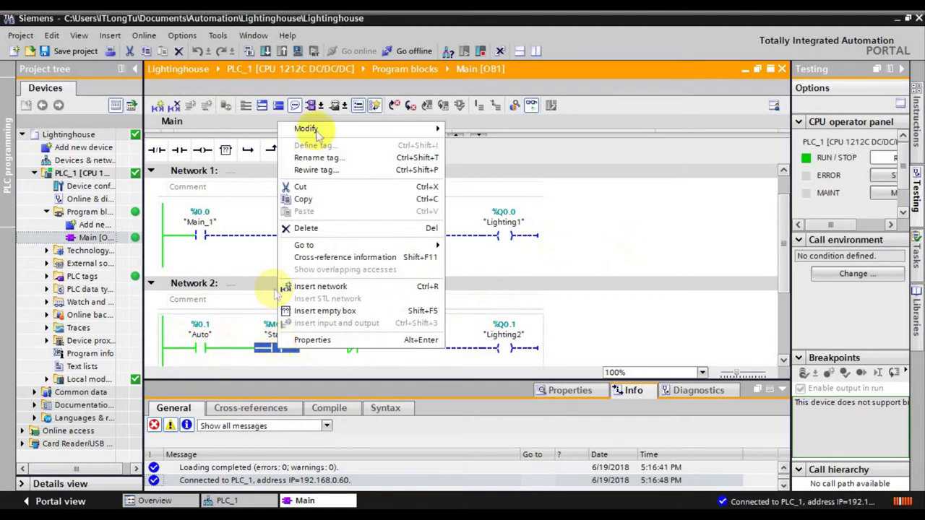
{"action": "mouse_move", "coordinate": [318, 129]}
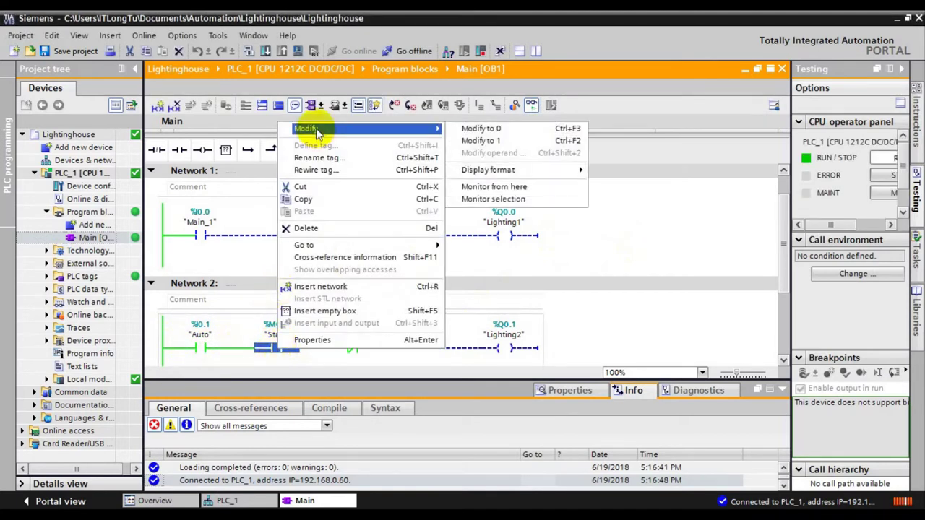
{"action": "left_click", "coordinate": [477, 141]}
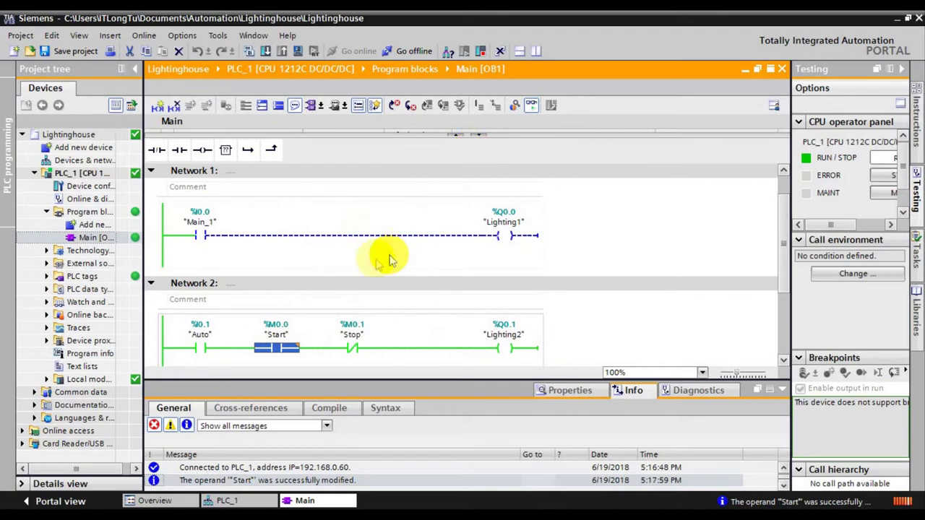
{"action": "right_click", "coordinate": [350, 354]}
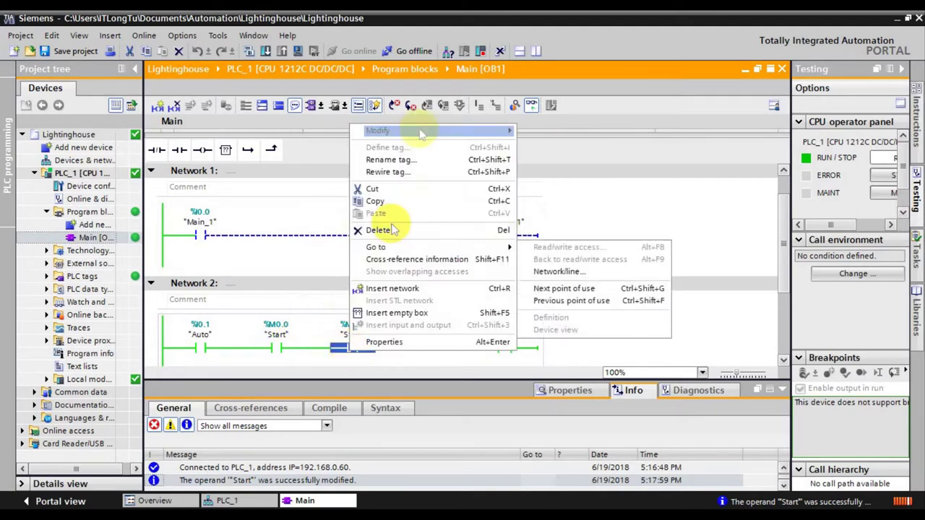
{"action": "mouse_move", "coordinate": [409, 132]}
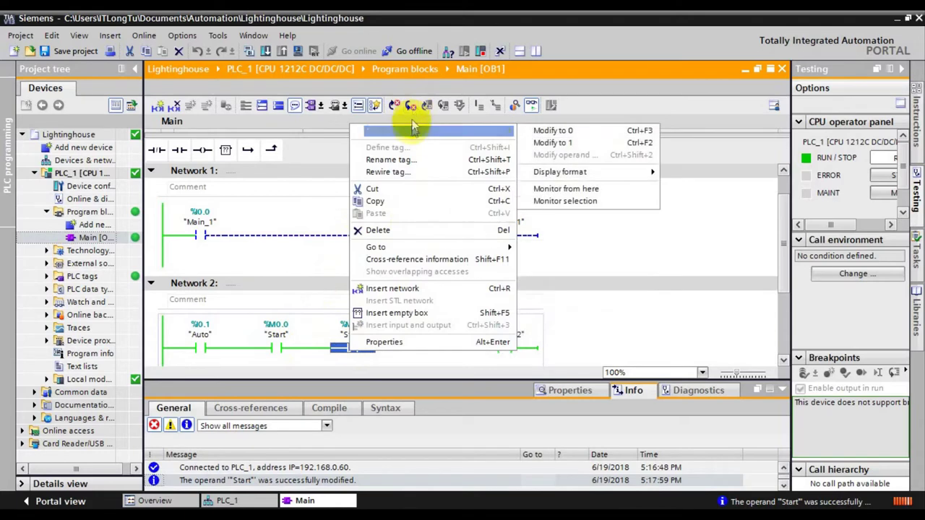
{"action": "left_click", "coordinate": [579, 144]}
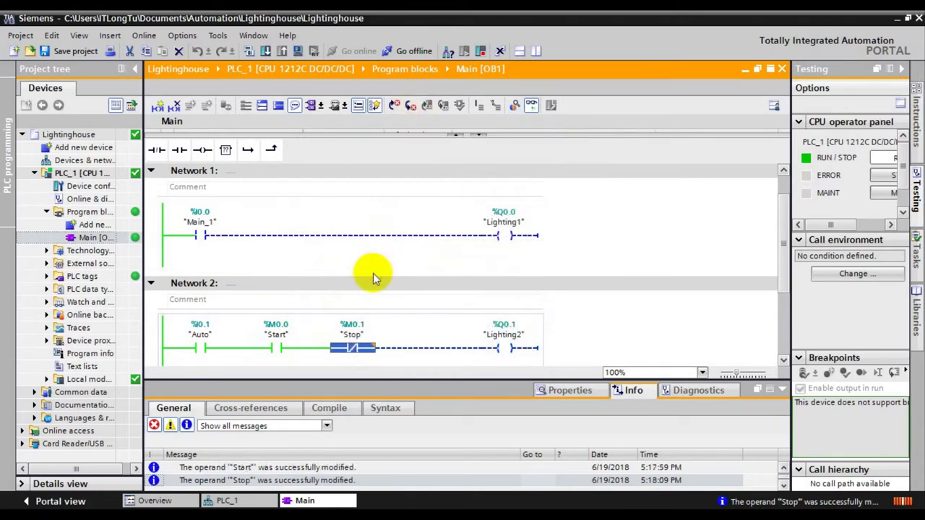
{"action": "left_click", "coordinate": [650, 323]}
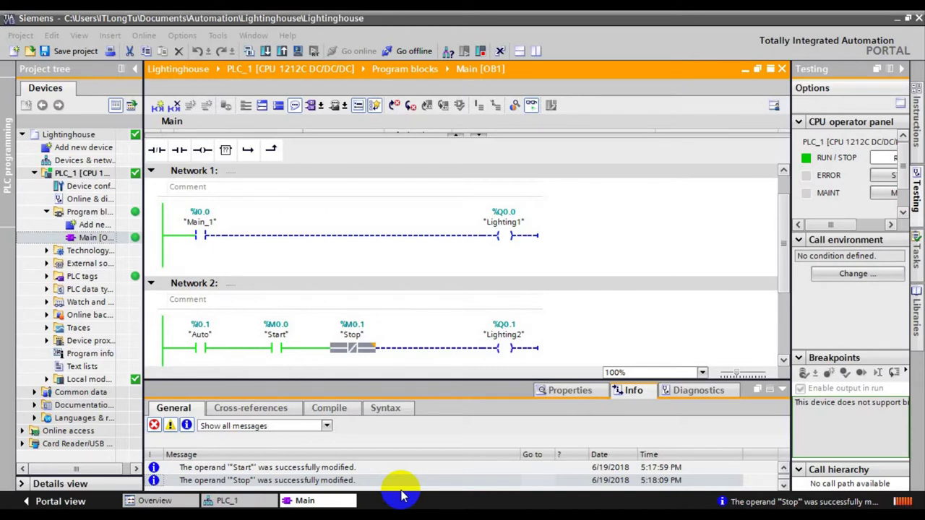
{"action": "left_click_drag", "start_coordinate": [782, 268], "coordinate": [776, 335]}
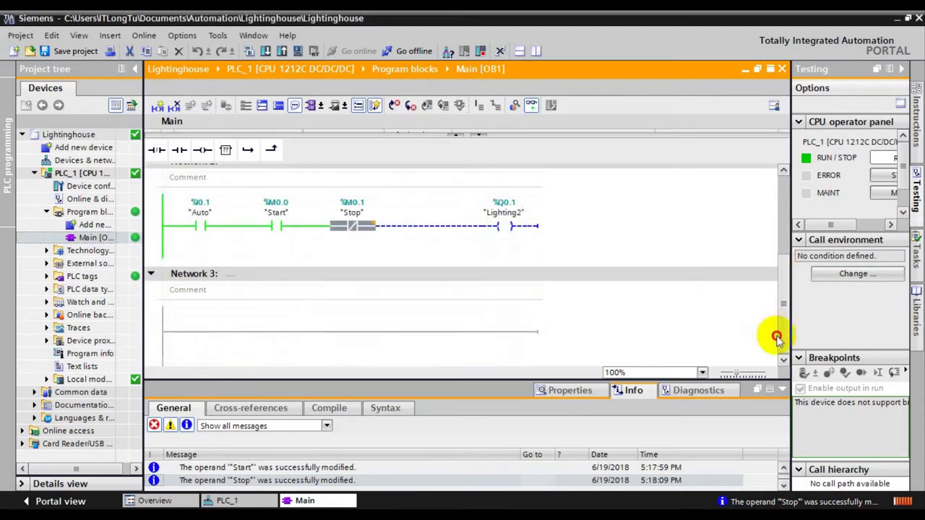
{"action": "left_click", "coordinate": [370, 334]}
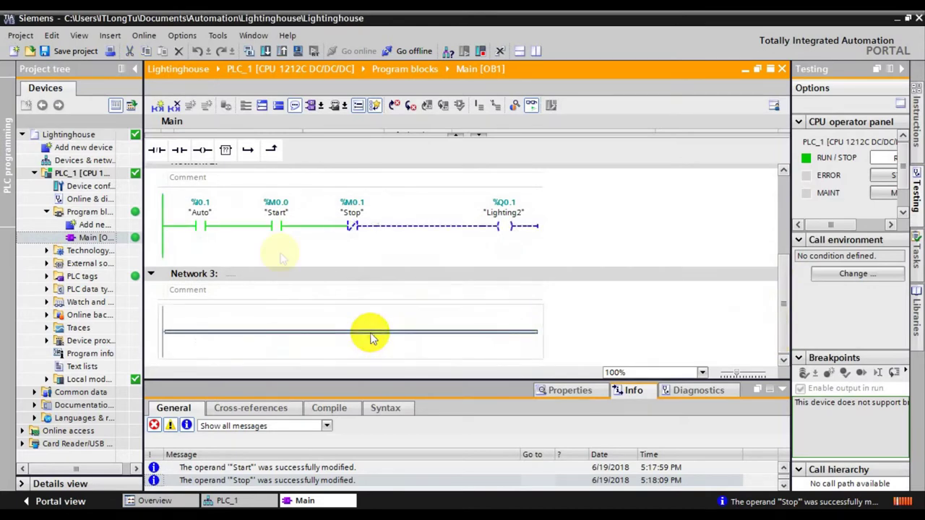
{"action": "left_click", "coordinate": [180, 151]}
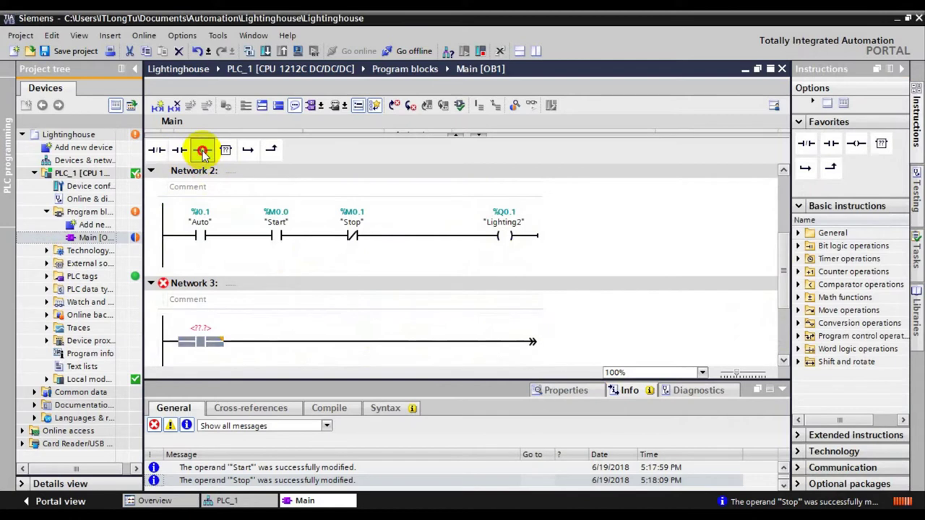
{"action": "left_click", "coordinate": [202, 151]}
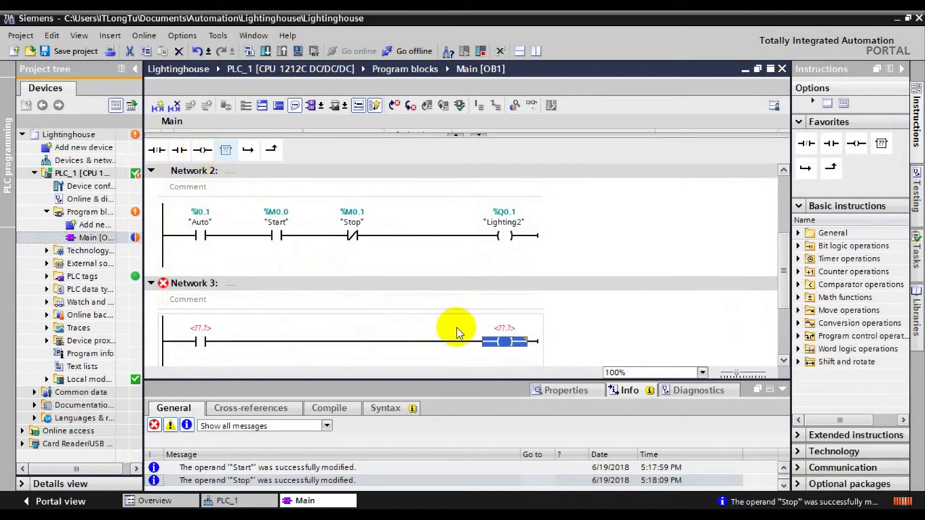
{"action": "left_click", "coordinate": [532, 342]}
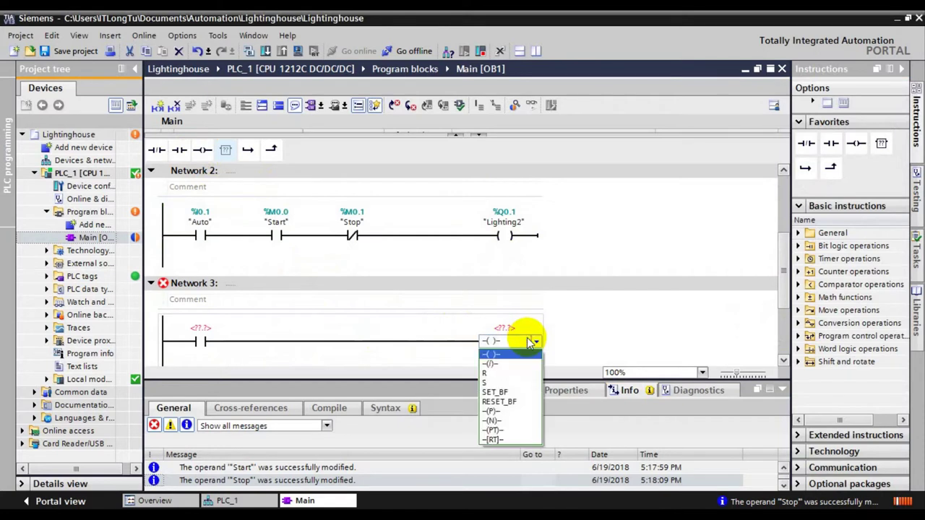
{"action": "left_click", "coordinate": [496, 370]}
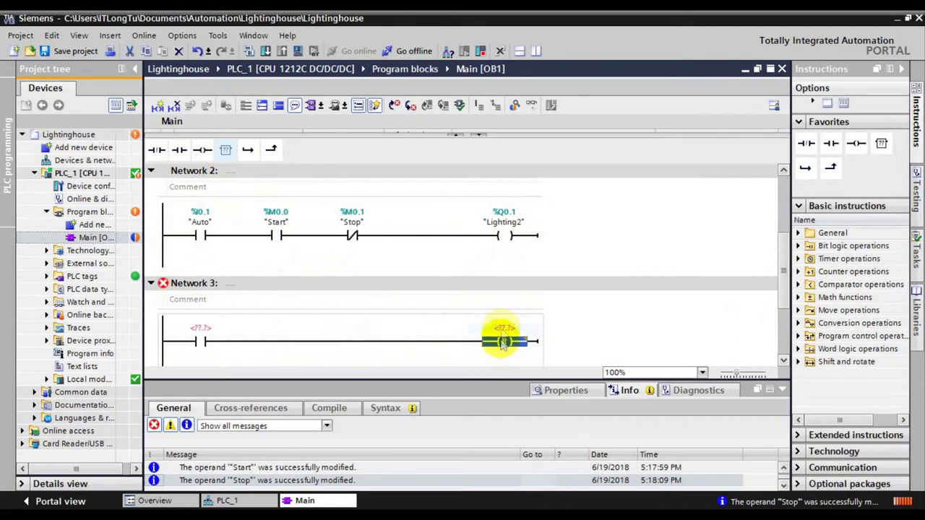
{"action": "left_click", "coordinate": [275, 341]}
{"action": "left_click", "coordinate": [247, 152]}
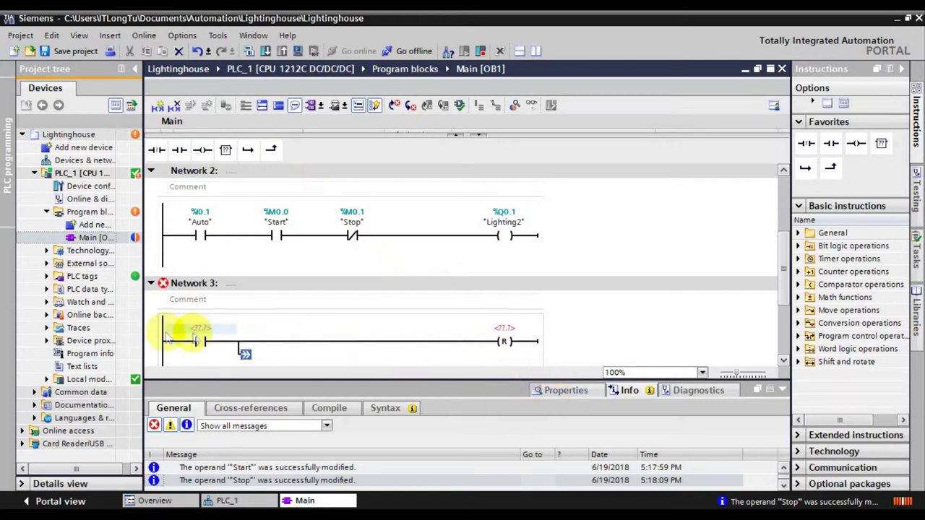
{"action": "left_click", "coordinate": [219, 338]}
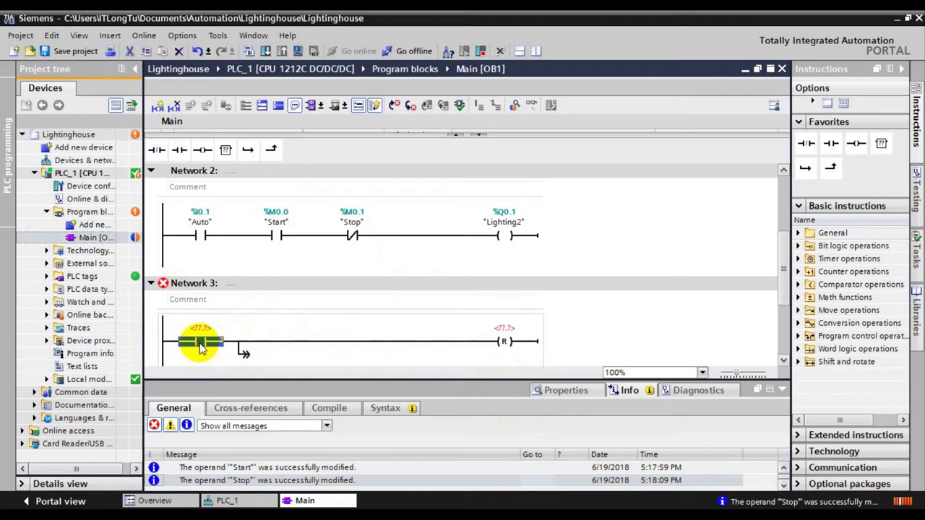
{"action": "key", "text": "Delete"}
{"action": "left_click", "coordinate": [501, 340]}
{"action": "key", "text": "Delete"}
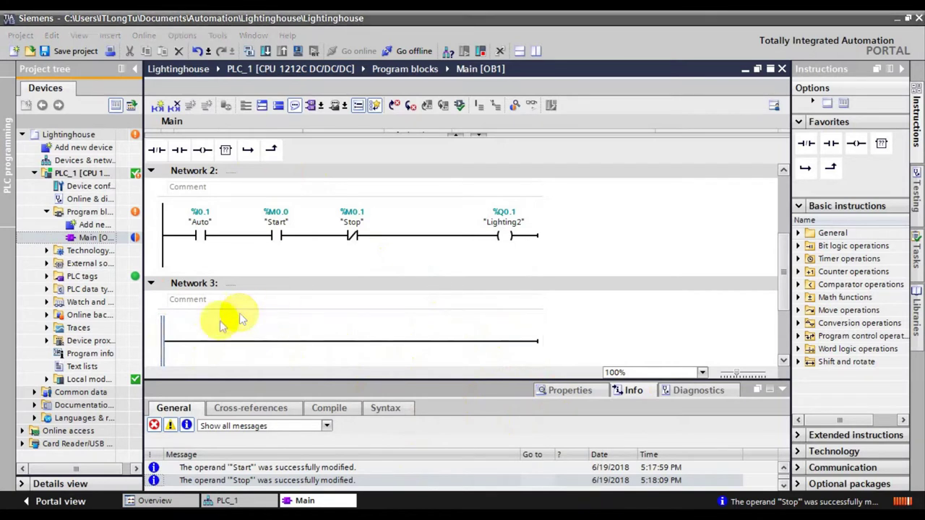
Insert a normally open contact and an output coil in Network 3, and change the coil type to R (reset).
{"action": "left_click", "coordinate": [211, 343]}
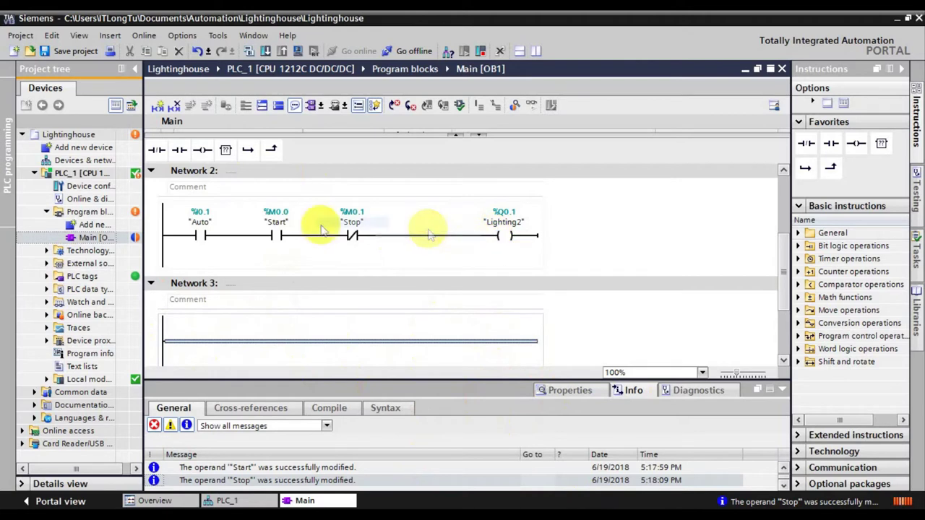
{"action": "left_click", "coordinate": [181, 151]}
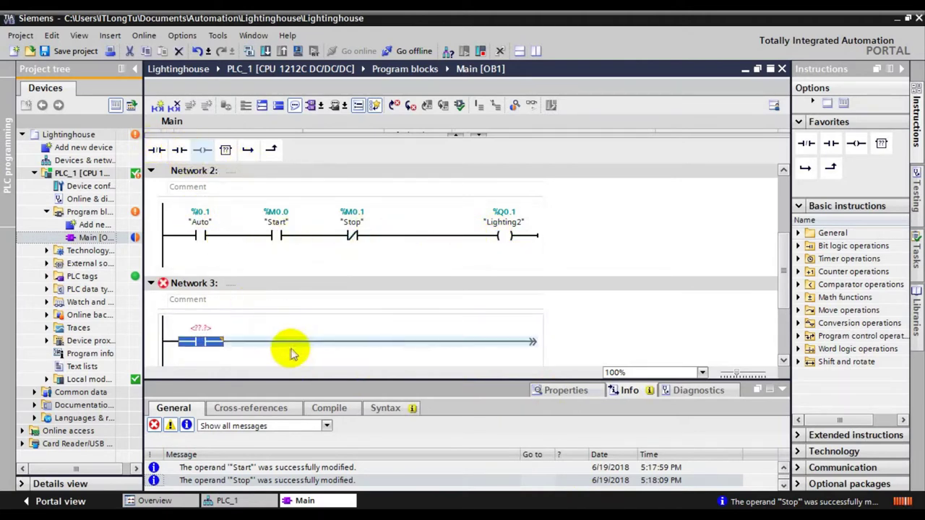
{"action": "left_click", "coordinate": [205, 152]}
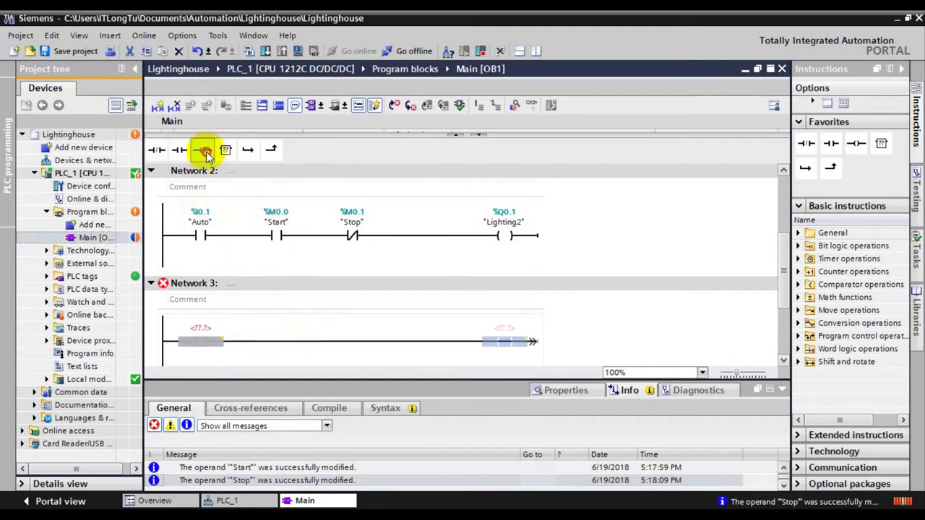
{"action": "left_click", "coordinate": [527, 343]}
{"action": "left_click", "coordinate": [533, 343]}
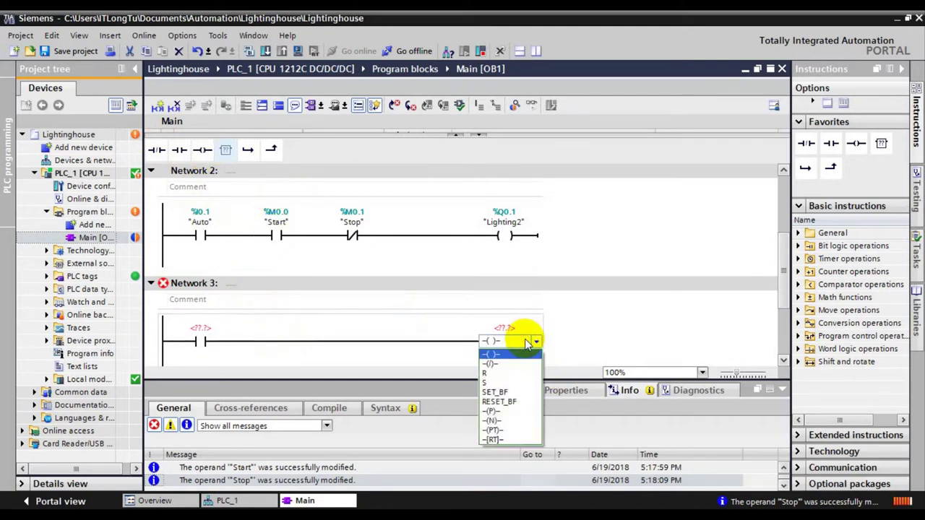
{"action": "left_click", "coordinate": [493, 373]}
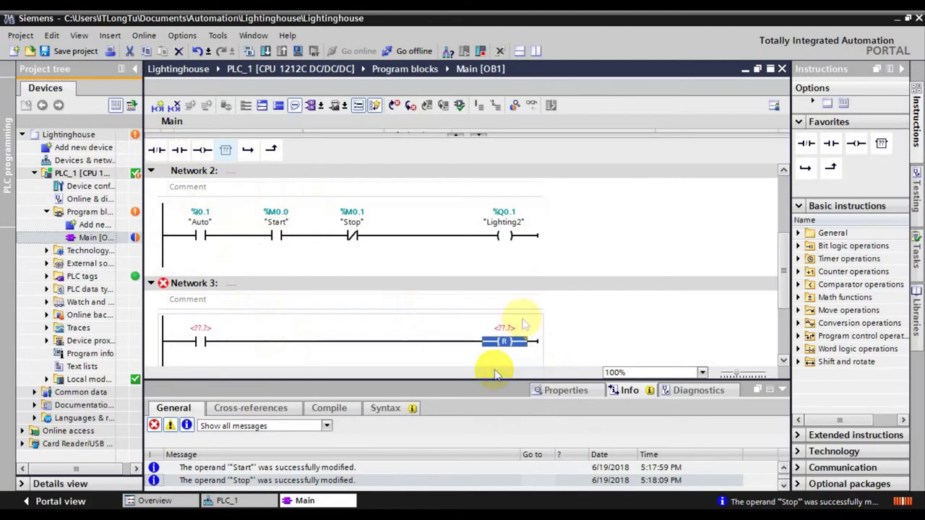
Assign the tag Start (M0.0) to Network 3's reset coil and the tag Stop (M0.1) to its contact.
{"action": "left_click", "coordinate": [505, 332]}
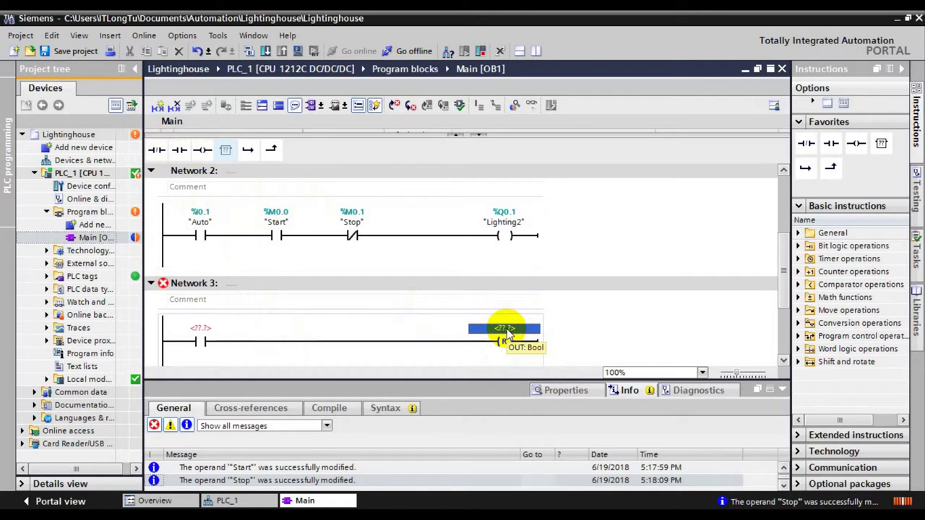
{"action": "type", "text": "St"}
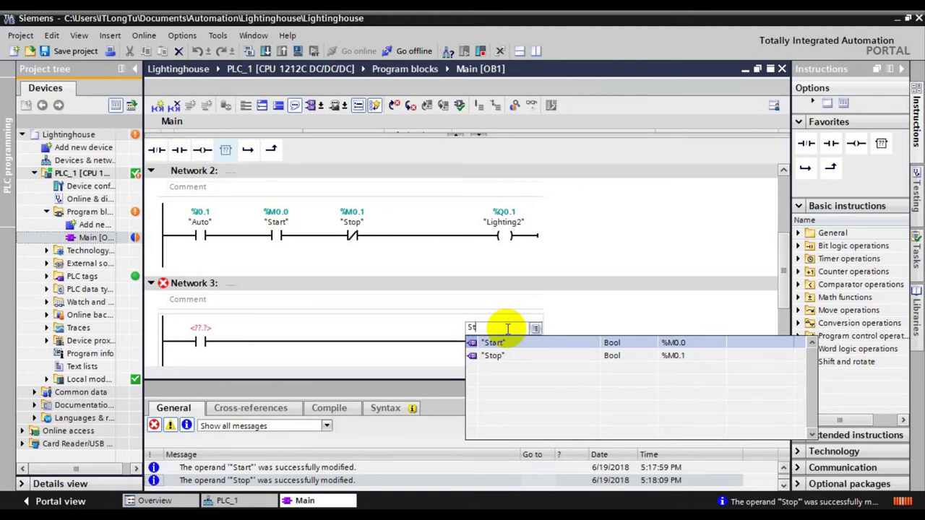
{"action": "key", "text": "Return"}
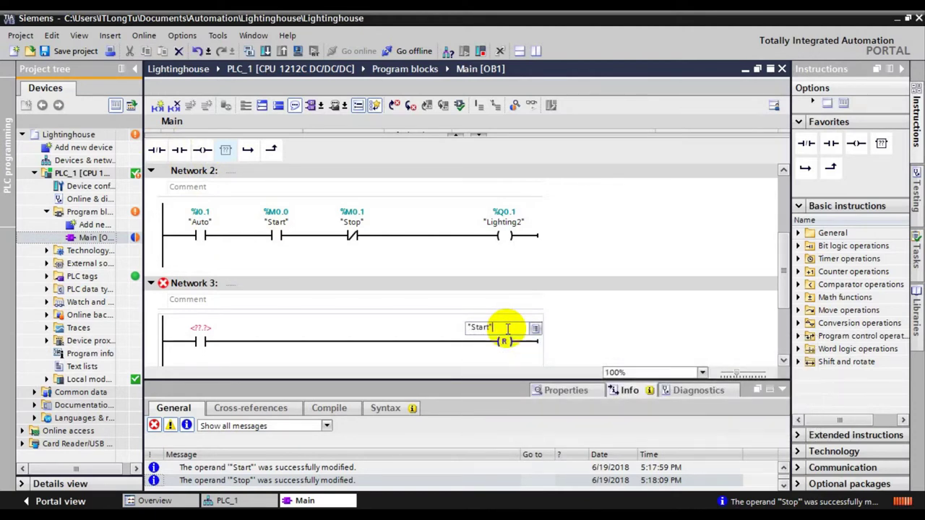
{"action": "key", "text": "Return"}
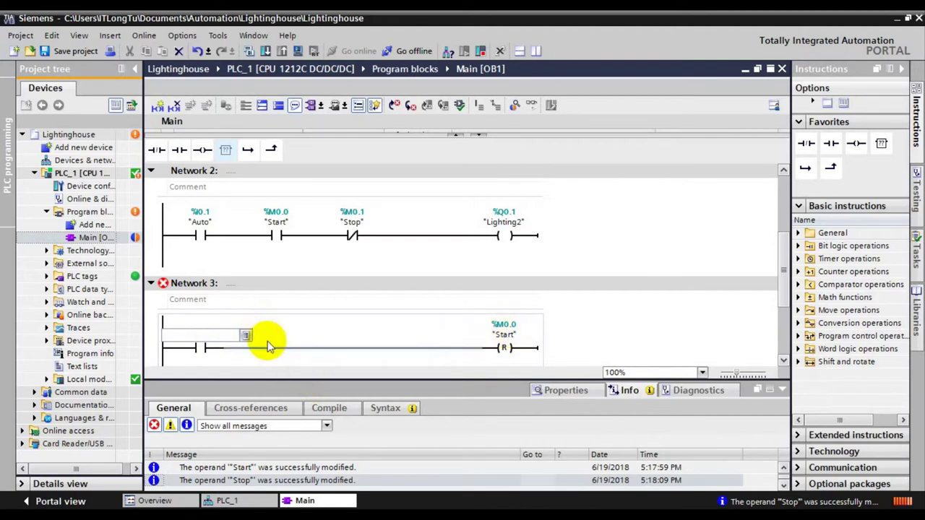
{"action": "type", "text": "Stop"}
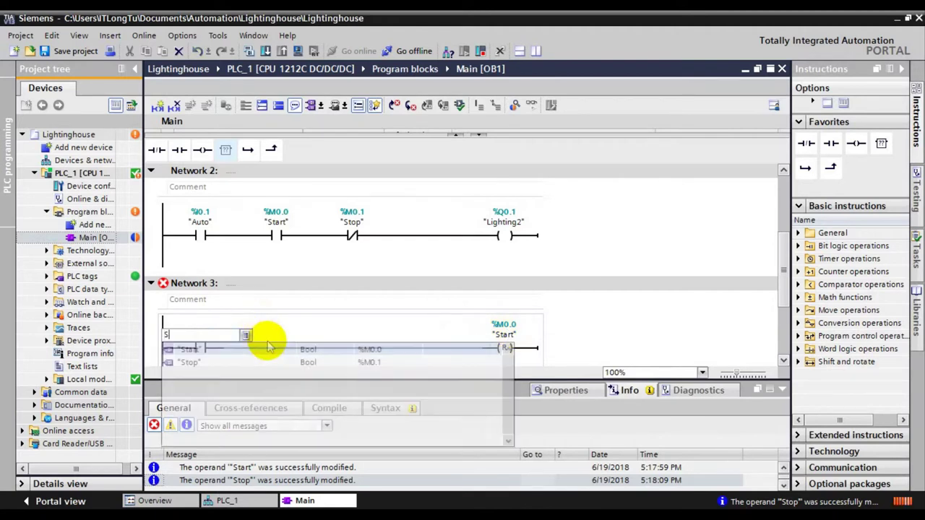
{"action": "key", "text": "Return"}
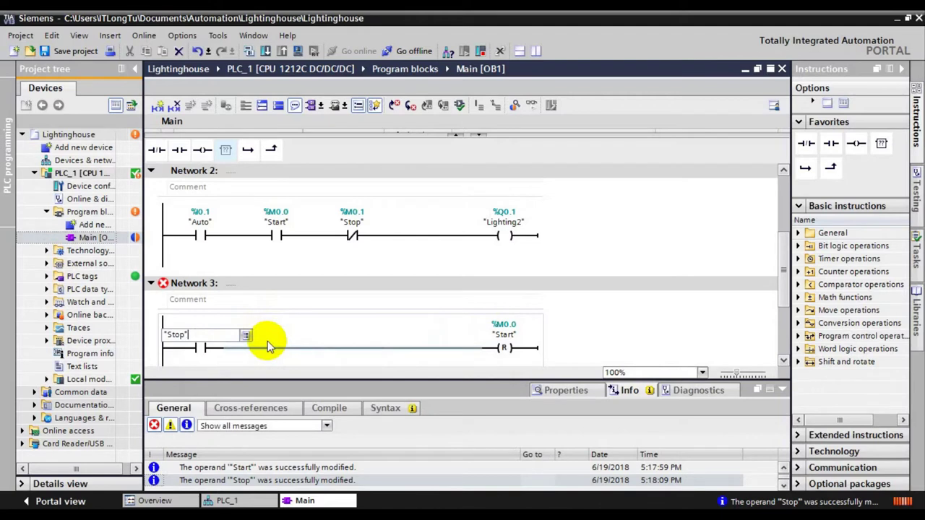
{"action": "key", "text": "Return"}
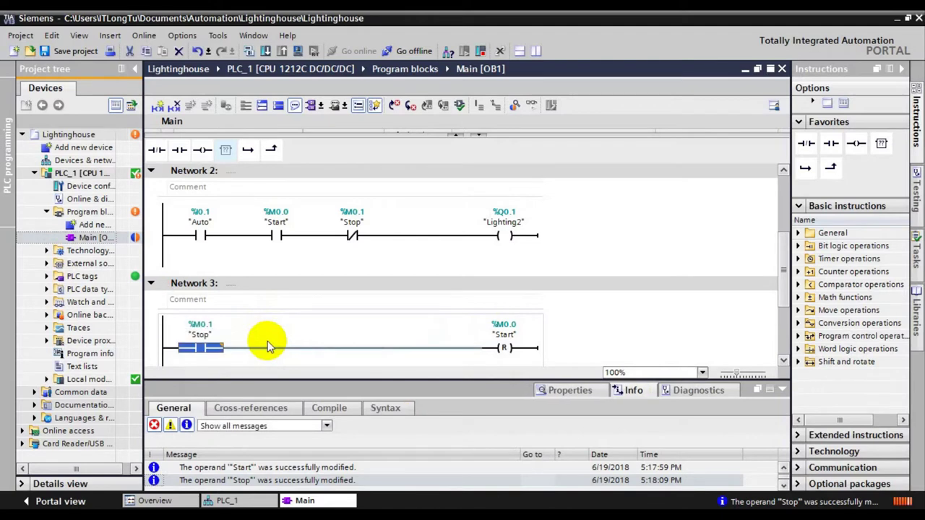
Add a parallel branch after the Stop contact in Network 3 with a reset coil assigned to Stop (M0.1).
{"action": "left_click", "coordinate": [311, 349]}
{"action": "left_click", "coordinate": [248, 150]}
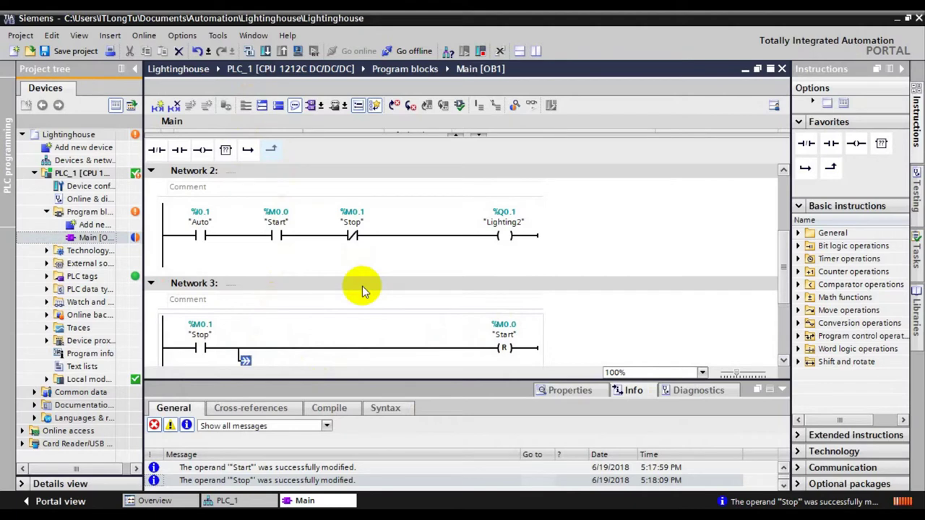
{"action": "left_click", "coordinate": [206, 150]}
{"action": "left_click", "coordinate": [523, 285]}
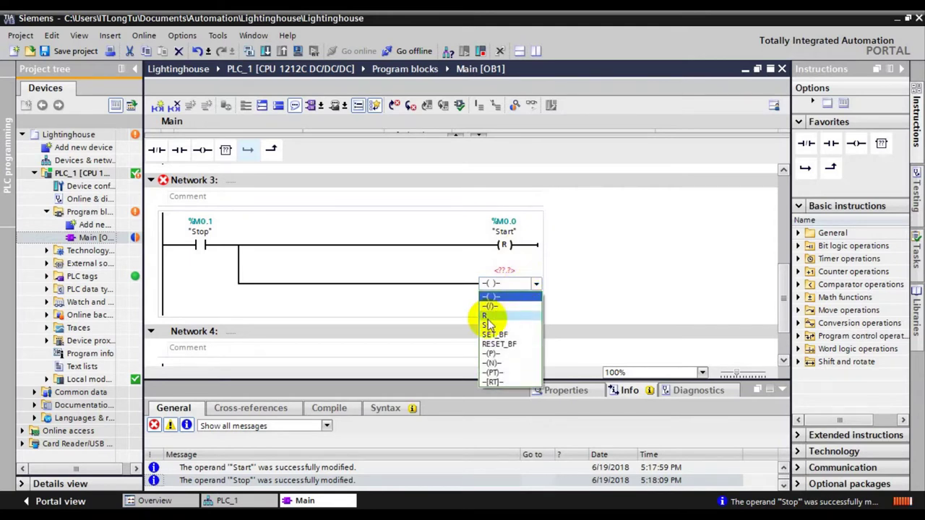
{"action": "left_click", "coordinate": [487, 318]}
{"action": "left_click", "coordinate": [508, 271]}
{"action": "type", "text": "S"}
{"action": "key", "text": "Down"}
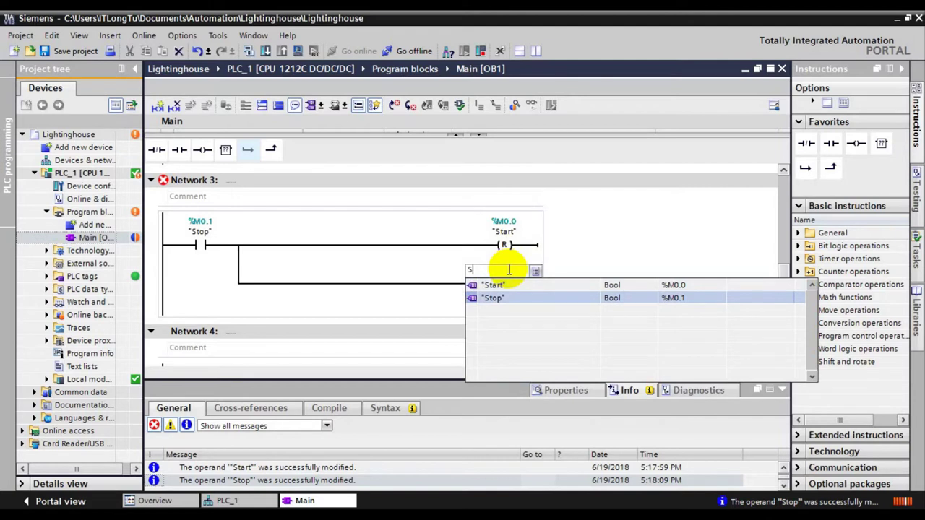
{"action": "key", "text": "Return"}
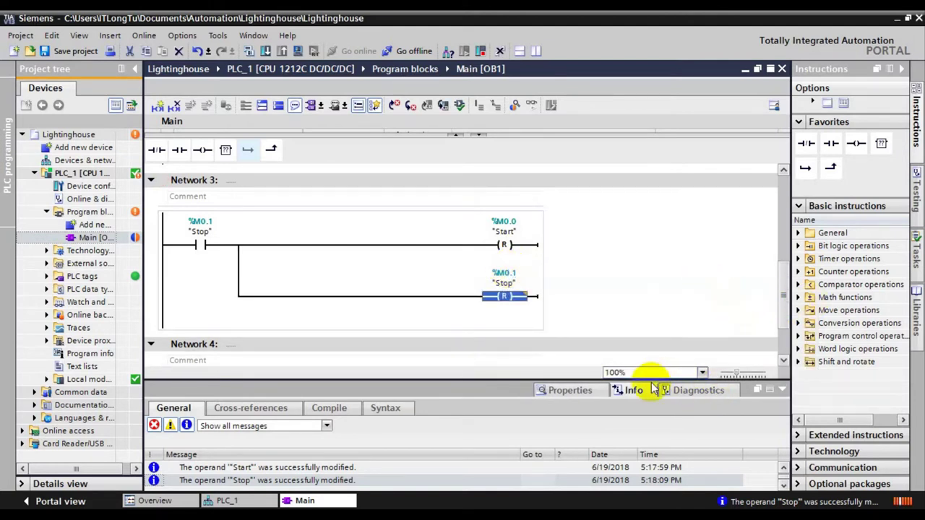
Download the updated Main program, including the Network 3 reset logic, to PLC_1.
{"action": "left_click_drag", "start_coordinate": [652, 380], "coordinate": [646, 428]}
{"action": "left_click_drag", "start_coordinate": [786, 340], "coordinate": [786, 293]}
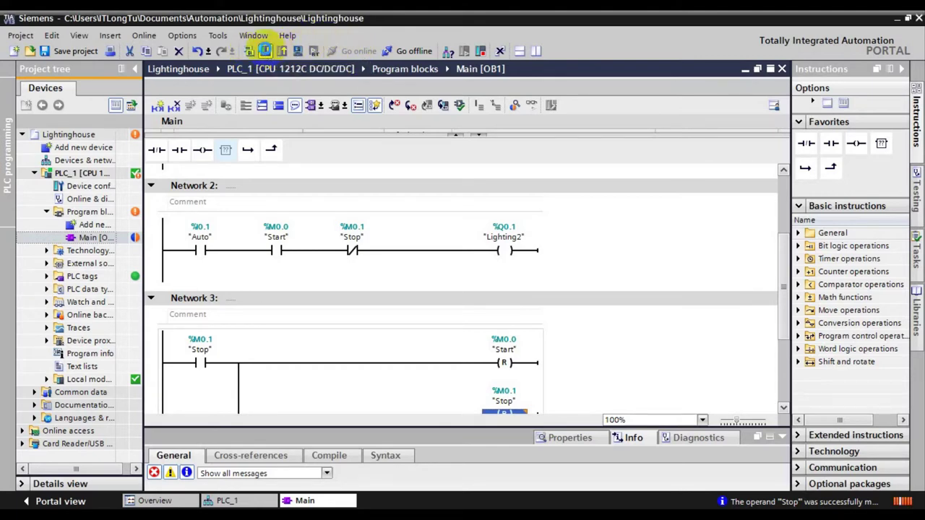
{"action": "left_click", "coordinate": [265, 51]}
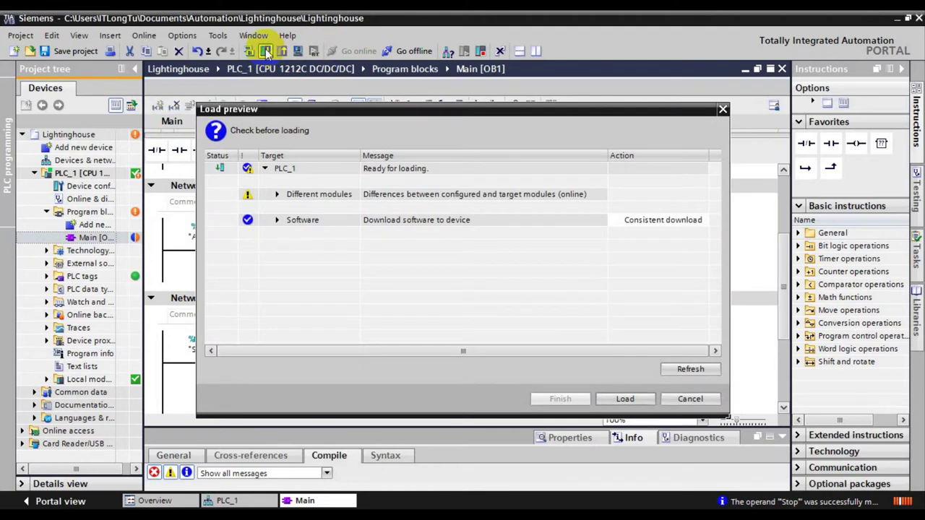
{"action": "left_click", "coordinate": [627, 400]}
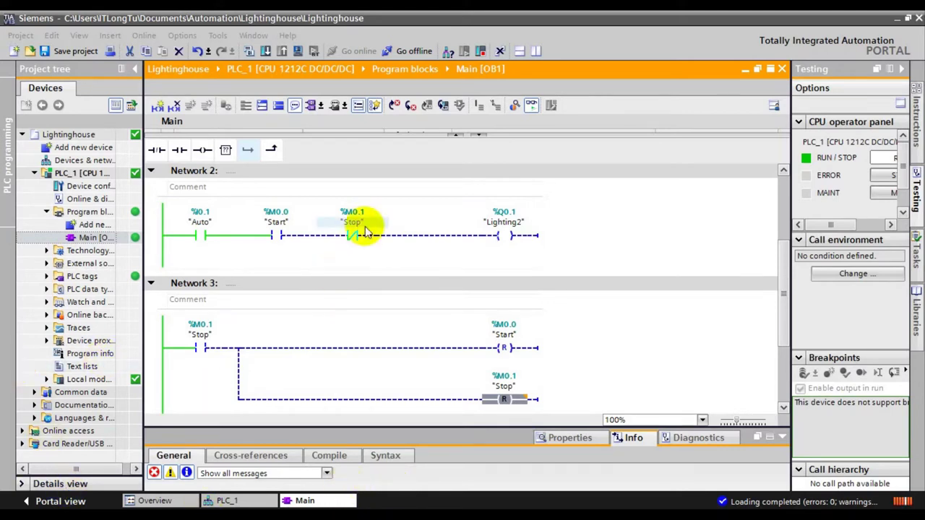
Test the reset logic online by modifying Start (M0.0) to 1 and Stop (M0.1) to 1 in Network 2.
{"action": "right_click", "coordinate": [277, 235]}
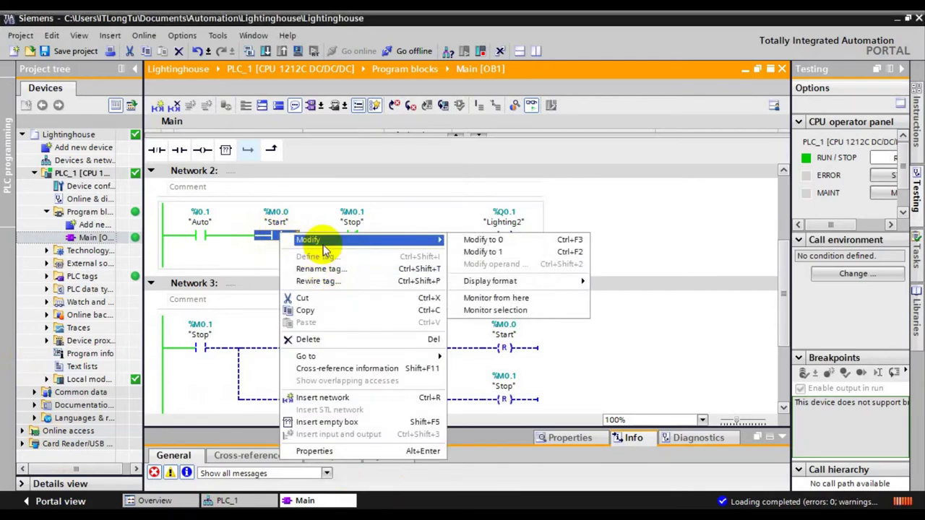
{"action": "left_click", "coordinate": [481, 253]}
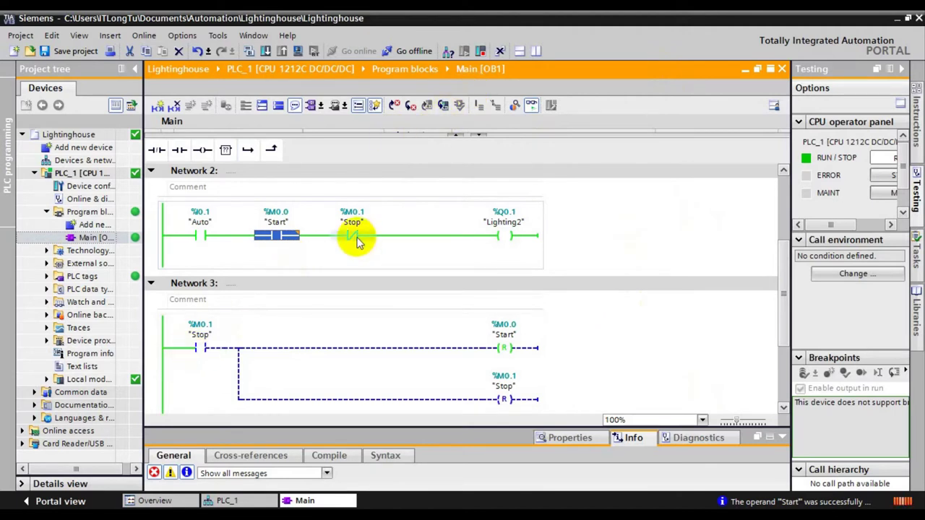
{"action": "right_click", "coordinate": [358, 240]}
{"action": "mouse_move", "coordinate": [388, 247]}
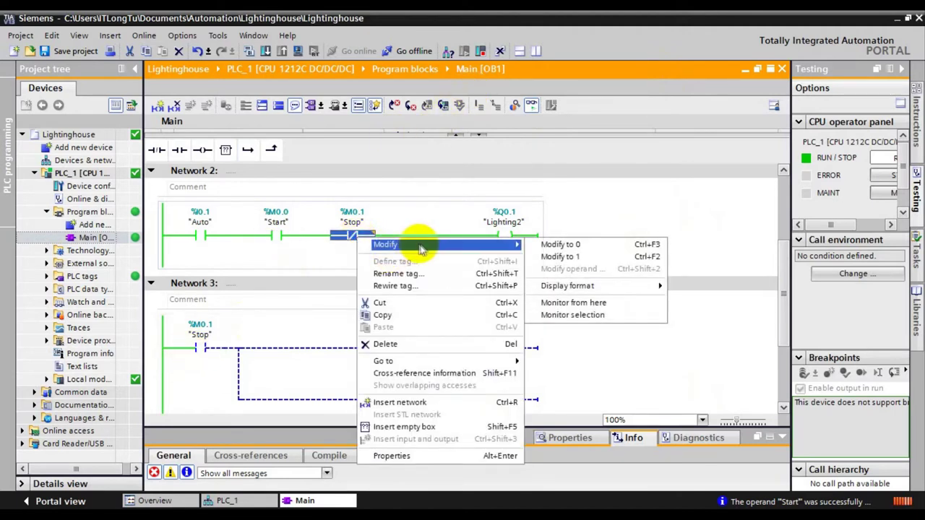
{"action": "left_click", "coordinate": [585, 256]}
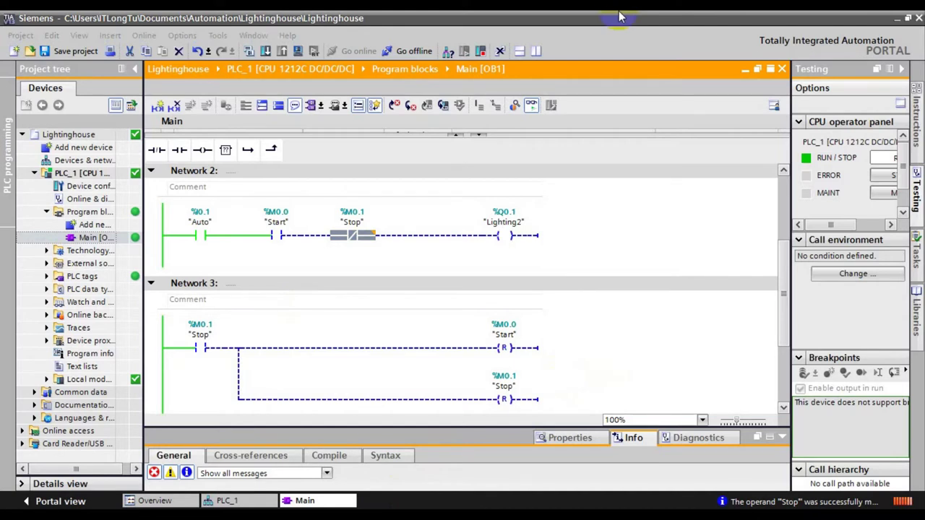
Switch to KEPServerEX 5 Configuration from the desktop and dismiss the demo period notice.
{"action": "mouse_move", "coordinate": [898, 26]}
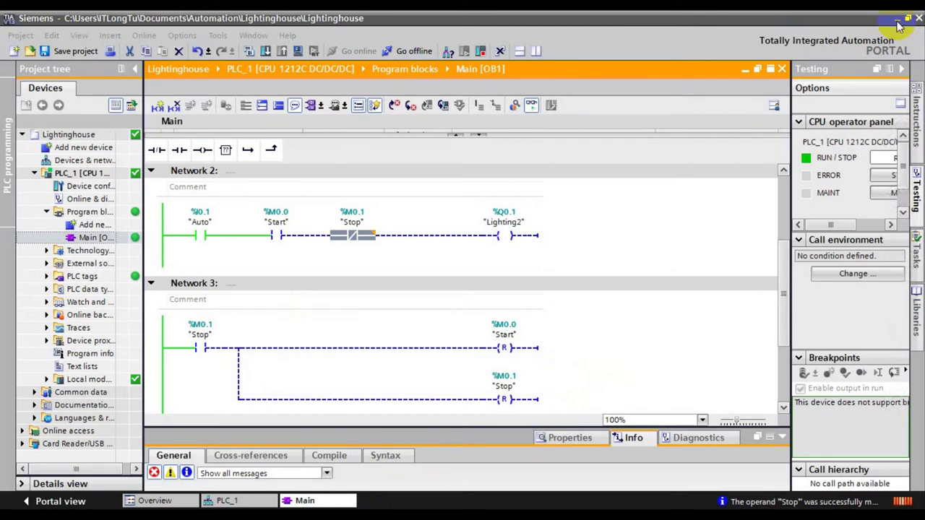
{"action": "left_click", "coordinate": [897, 19]}
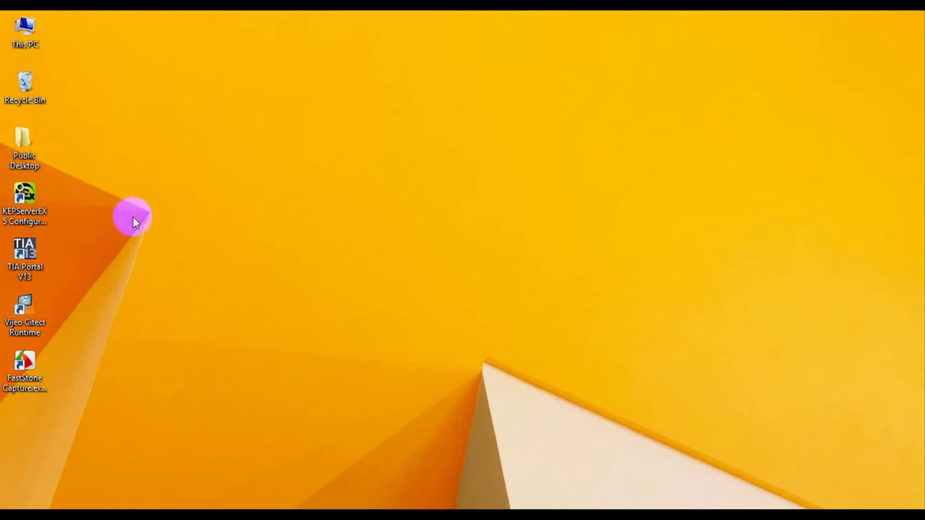
{"action": "double_click", "coordinate": [25, 195]}
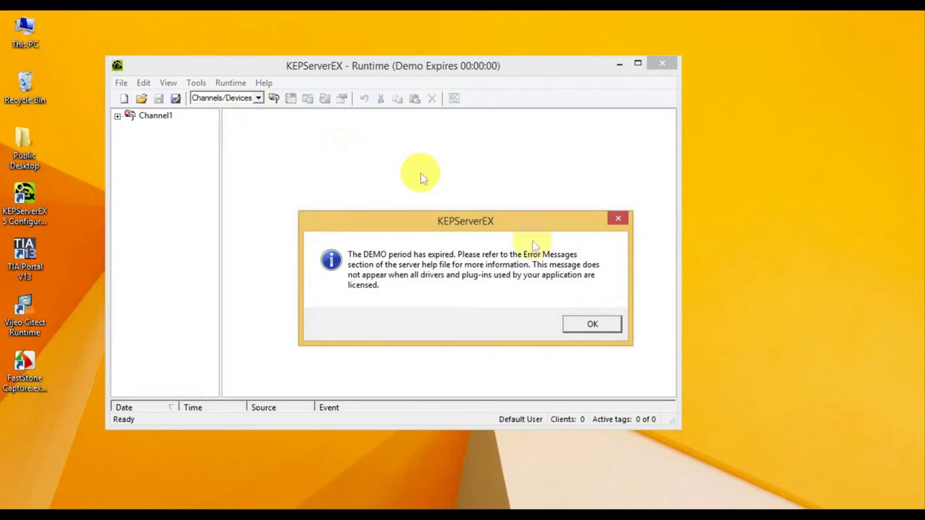
{"action": "left_click", "coordinate": [592, 323]}
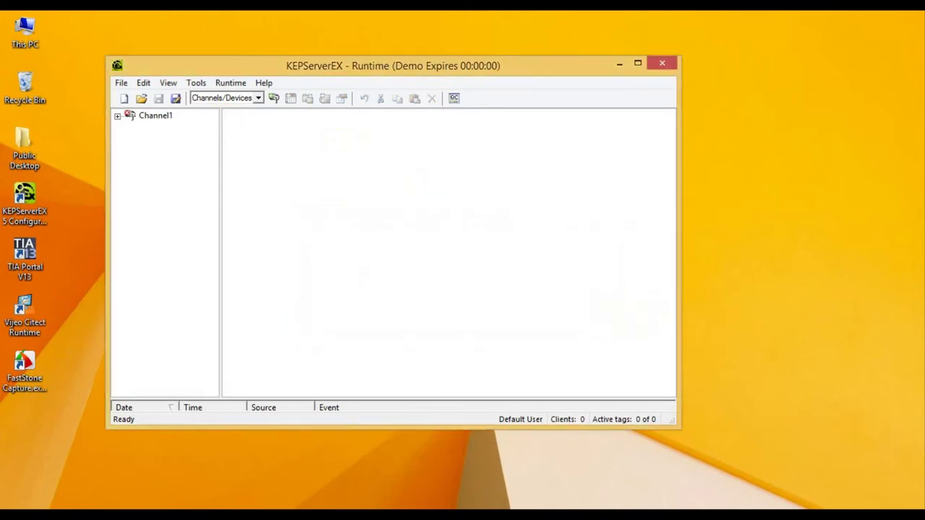
Stop the KEPServerEX runtime service and accept disconnecting the active client.
{"action": "left_click", "coordinate": [772, 516]}
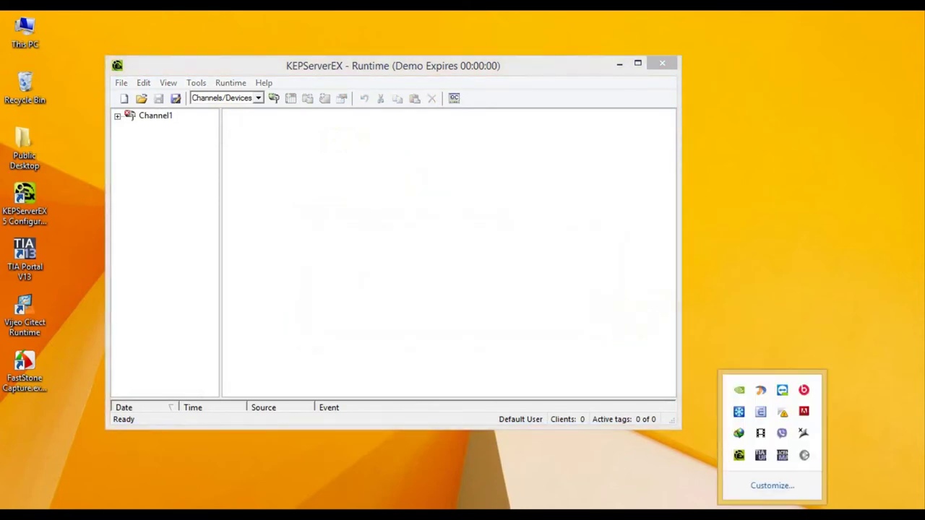
{"action": "right_click", "coordinate": [738, 456]}
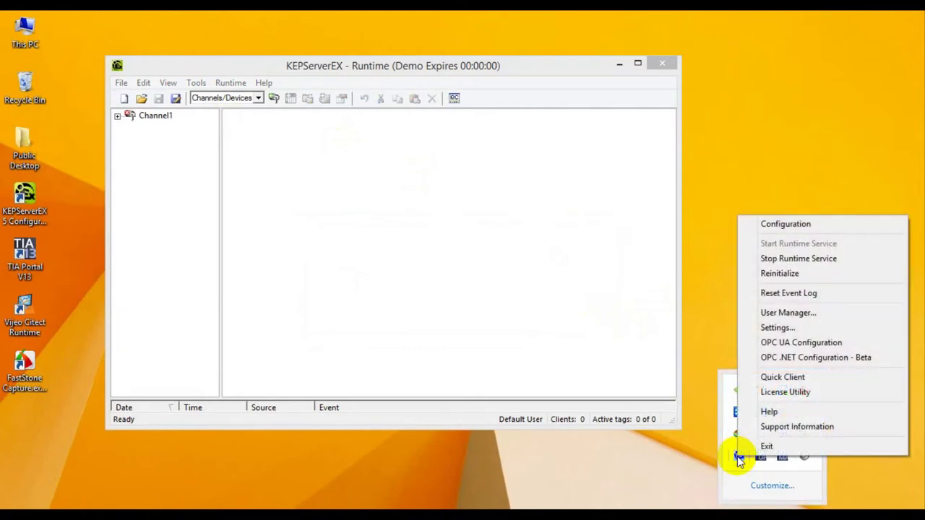
{"action": "left_click", "coordinate": [786, 259]}
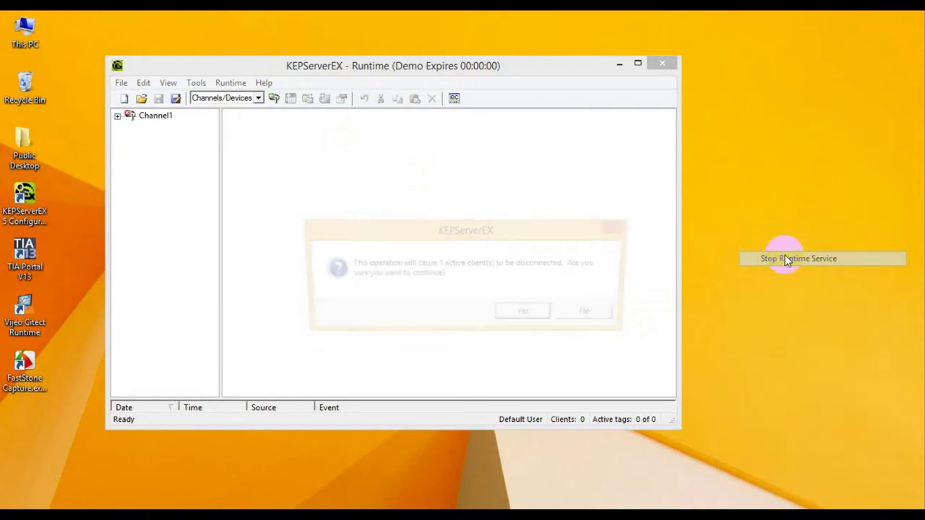
{"action": "left_click", "coordinate": [529, 314]}
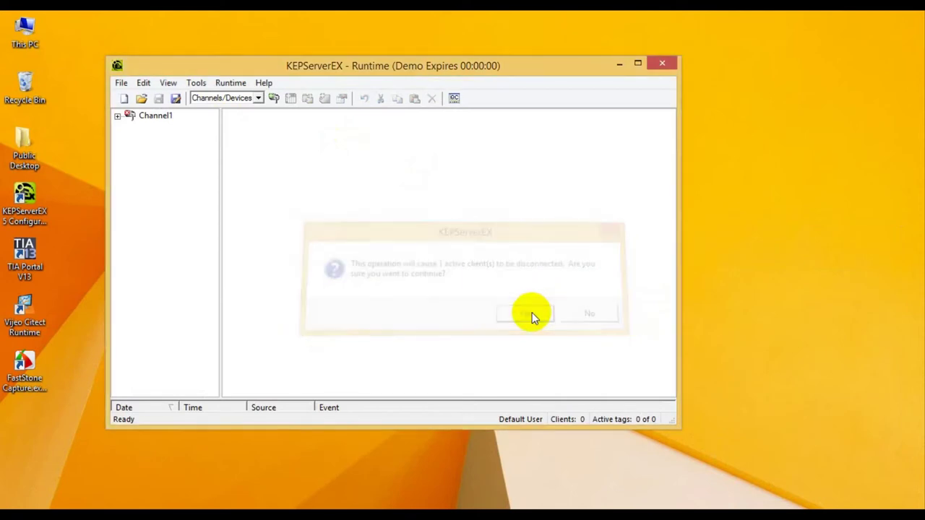
Start the KEPServerEX runtime service and reconnect to it without updating the runtime project or saving changes.
{"action": "left_click", "coordinate": [771, 515]}
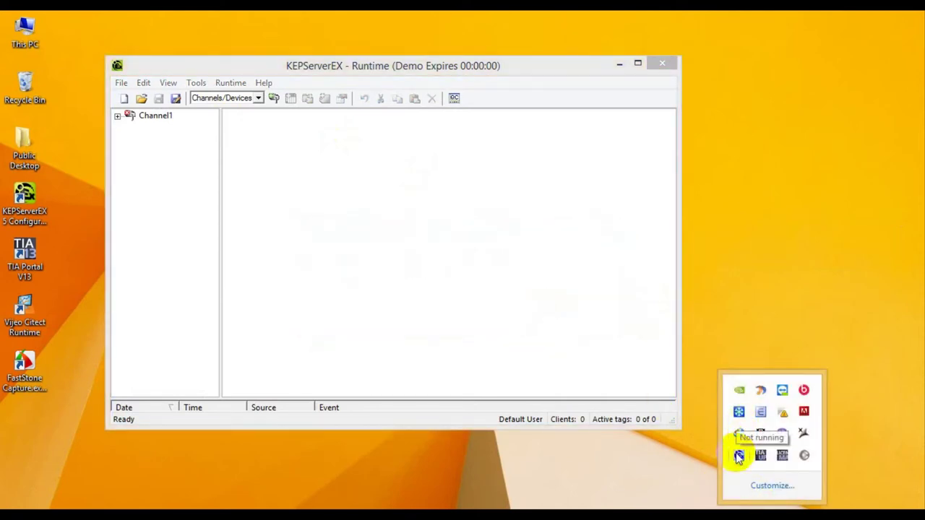
{"action": "right_click", "coordinate": [738, 455]}
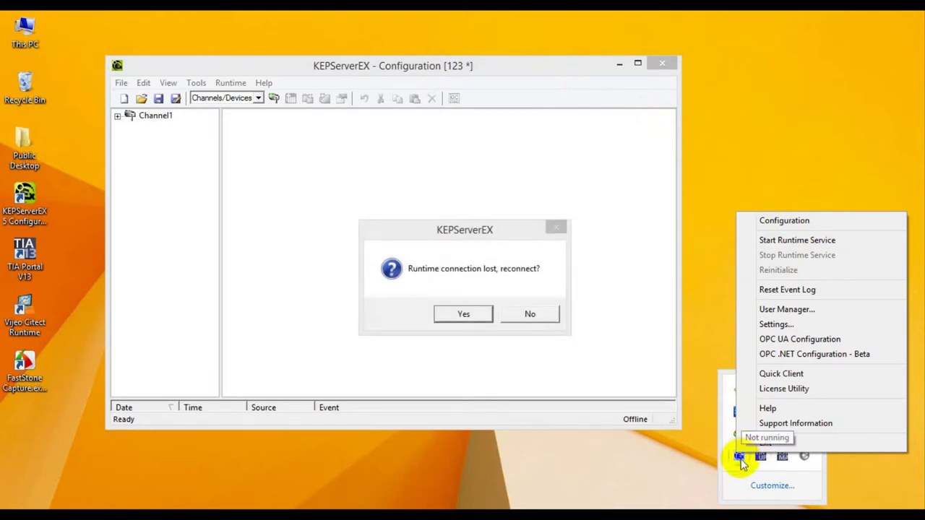
{"action": "left_click", "coordinate": [771, 248]}
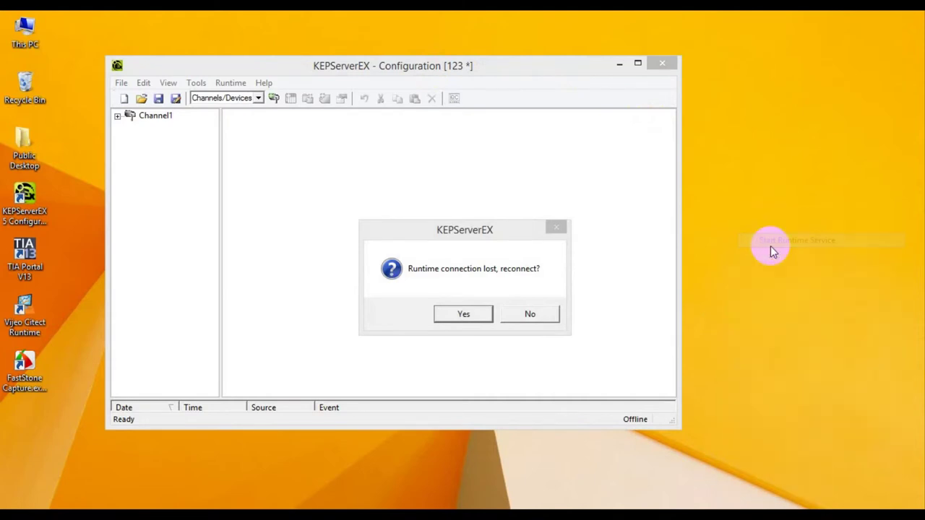
{"action": "left_click", "coordinate": [475, 313]}
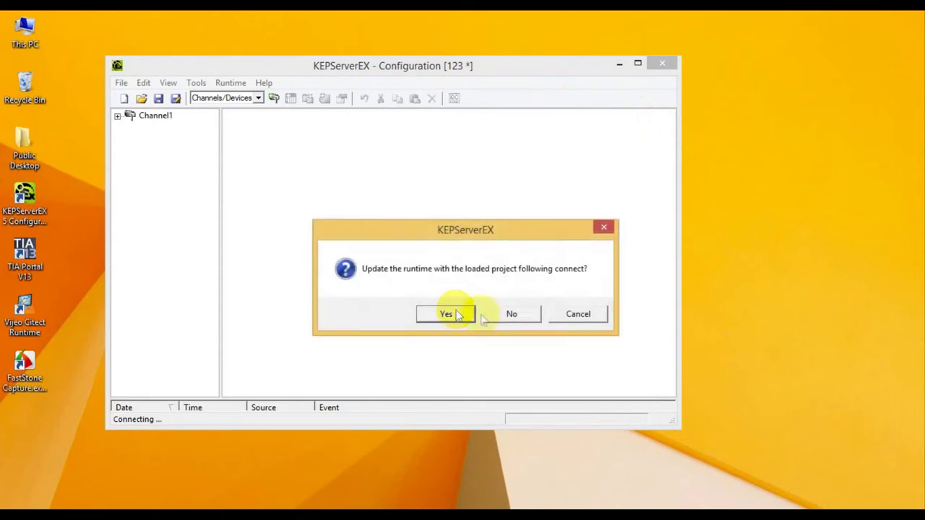
{"action": "left_click", "coordinate": [506, 316]}
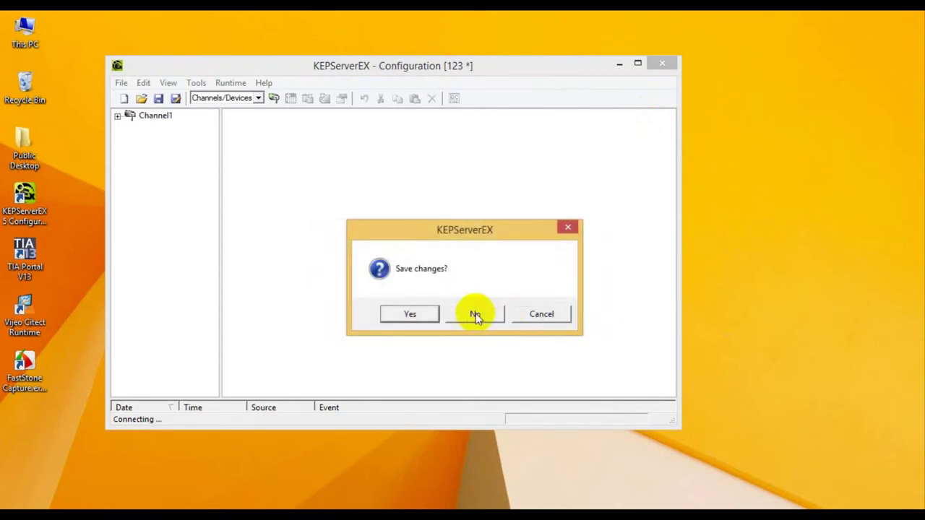
{"action": "left_click", "coordinate": [475, 315]}
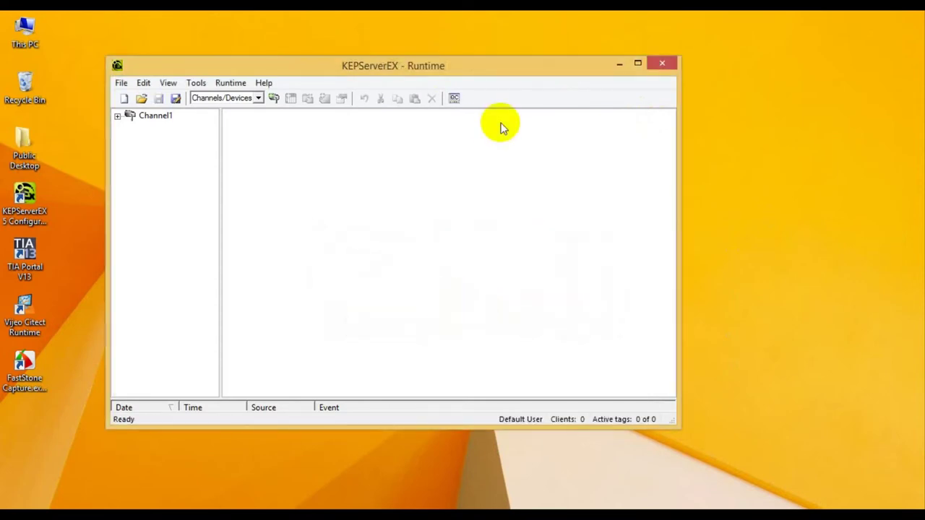
Create a new KEPServerEX project for offline editing, discarding the changes to the existing one.
{"action": "left_click", "coordinate": [147, 117]}
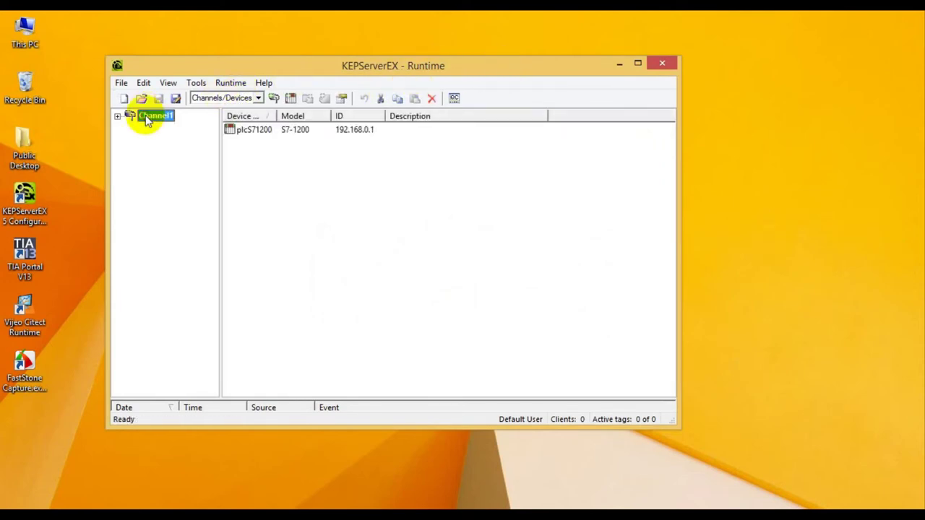
{"action": "left_click", "coordinate": [124, 100]}
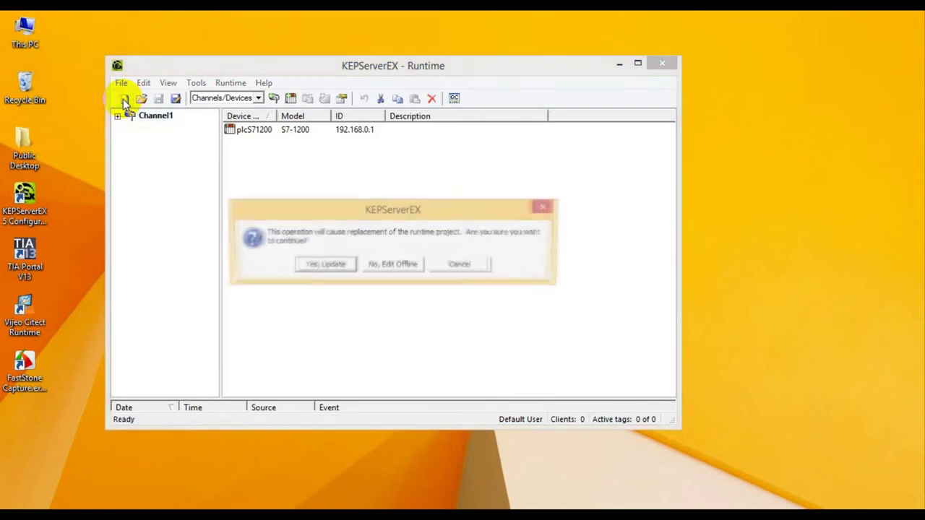
{"action": "left_click", "coordinate": [390, 266]}
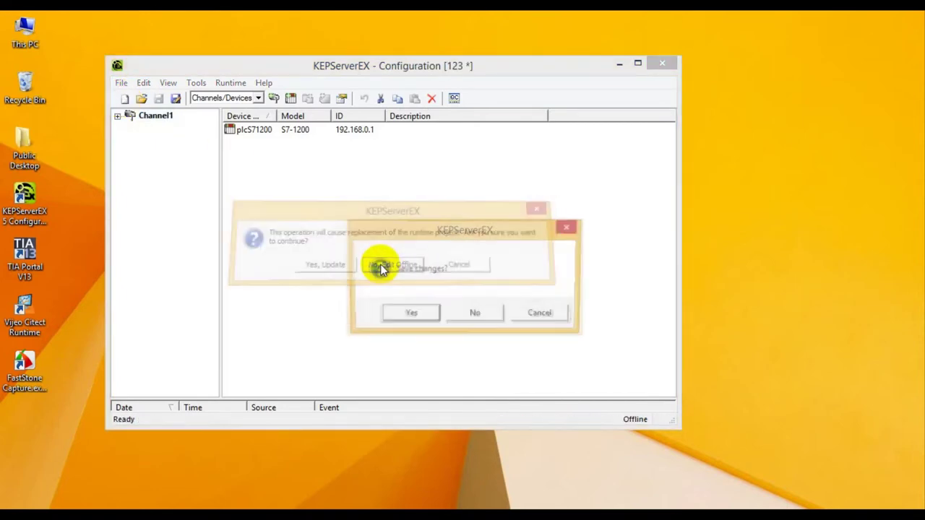
{"action": "left_click", "coordinate": [475, 314]}
Add a new channel to the empty project and name it Lighting.
{"action": "left_click", "coordinate": [148, 121]}
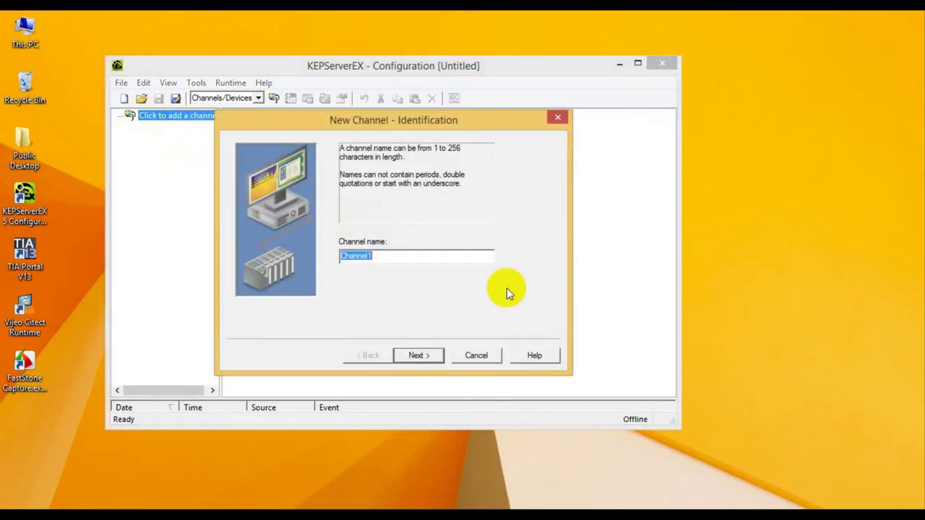
{"action": "type", "text": "Lighting"}
{"action": "left_click", "coordinate": [422, 357]}
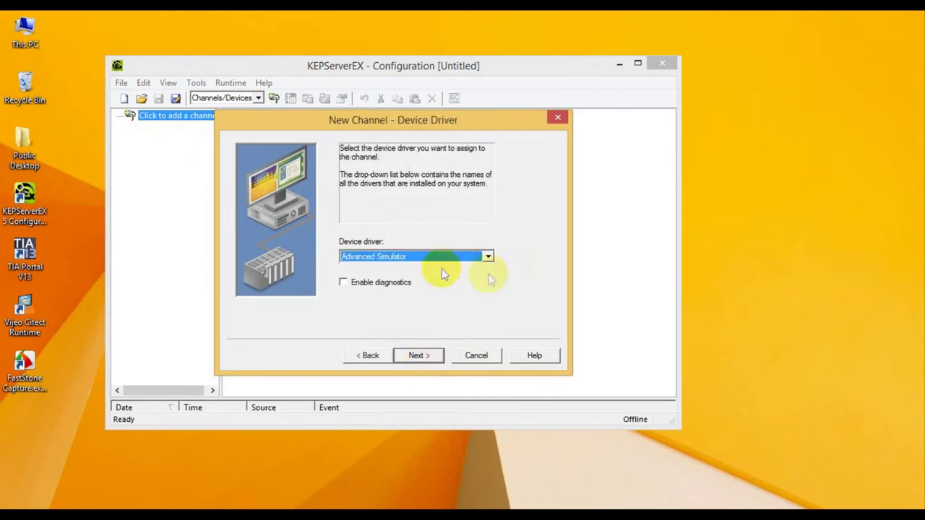
Assign the Siemens TCP/IP Ethernet device driver to the Lighting channel and enable diagnostics.
{"action": "left_click", "coordinate": [488, 257]}
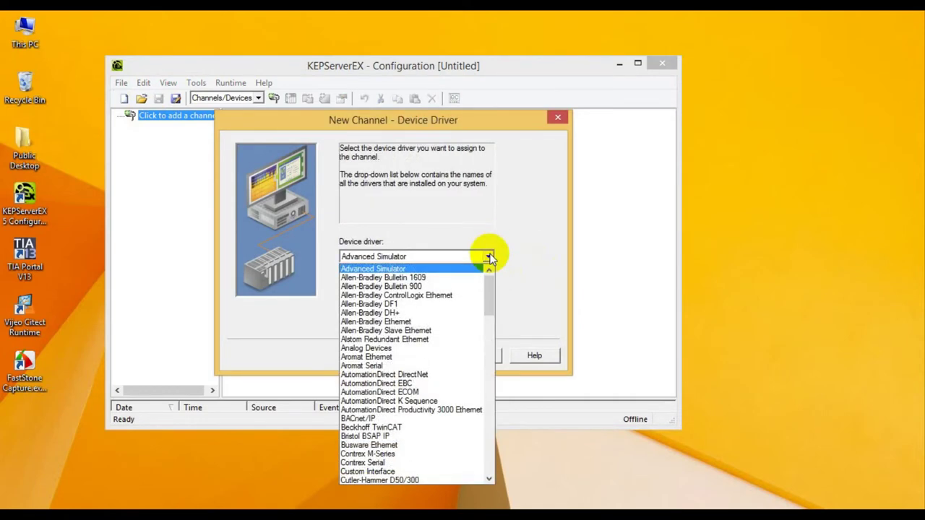
{"action": "key", "text": "s"}
{"action": "key", "text": "Down"}
{"action": "key", "text": "Down"}
{"action": "key", "text": "Down"}
{"action": "key", "text": "Down"}
{"action": "key", "text": "Down"}
{"action": "key", "text": "Down"}
{"action": "key", "text": "Down"}
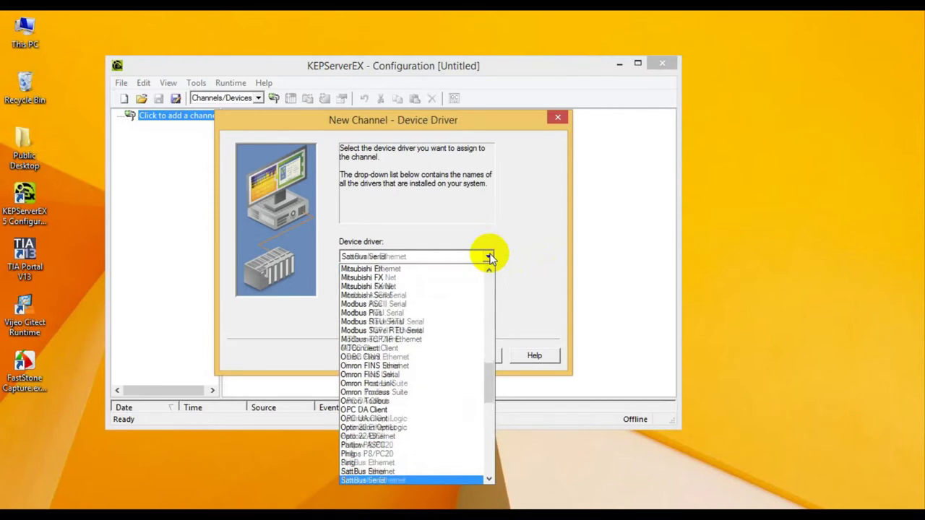
{"action": "key", "text": "Down"}
{"action": "key", "text": "Down"}
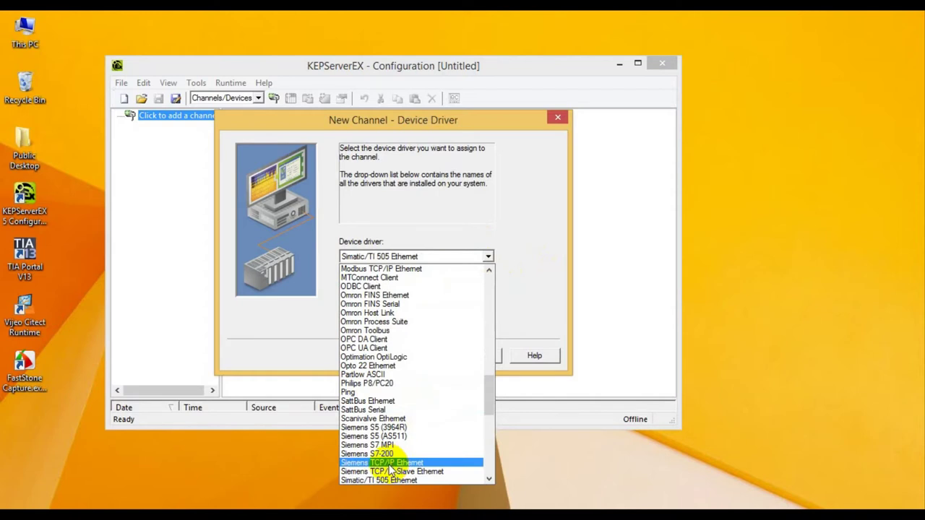
{"action": "left_click", "coordinate": [389, 464]}
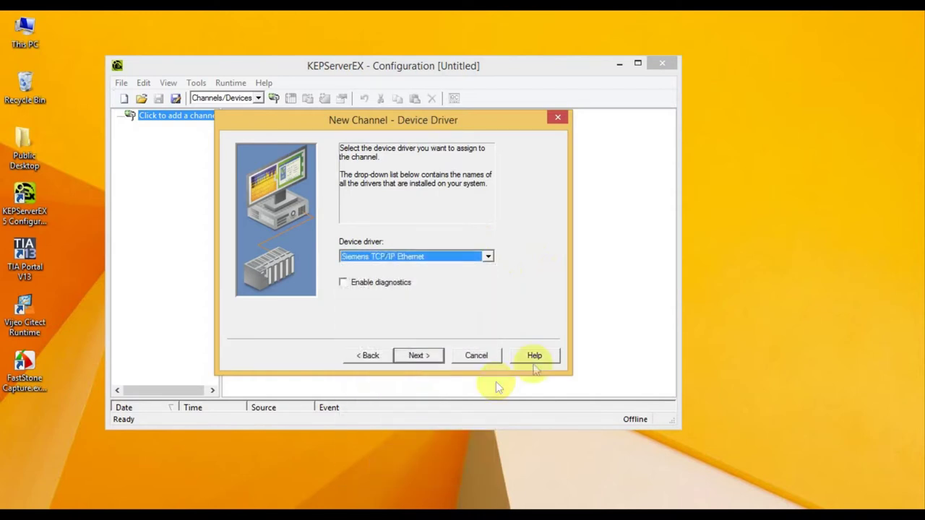
{"action": "left_click", "coordinate": [385, 284]}
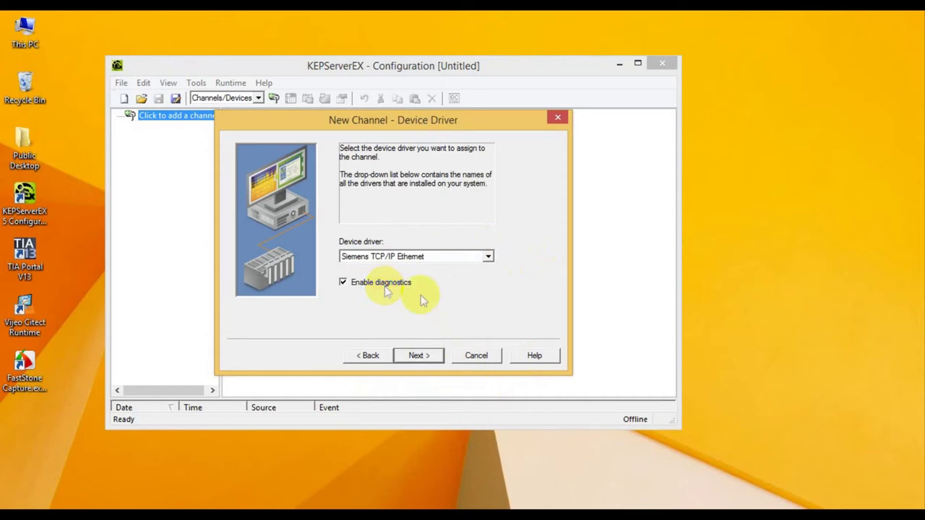
{"action": "left_click", "coordinate": [428, 359]}
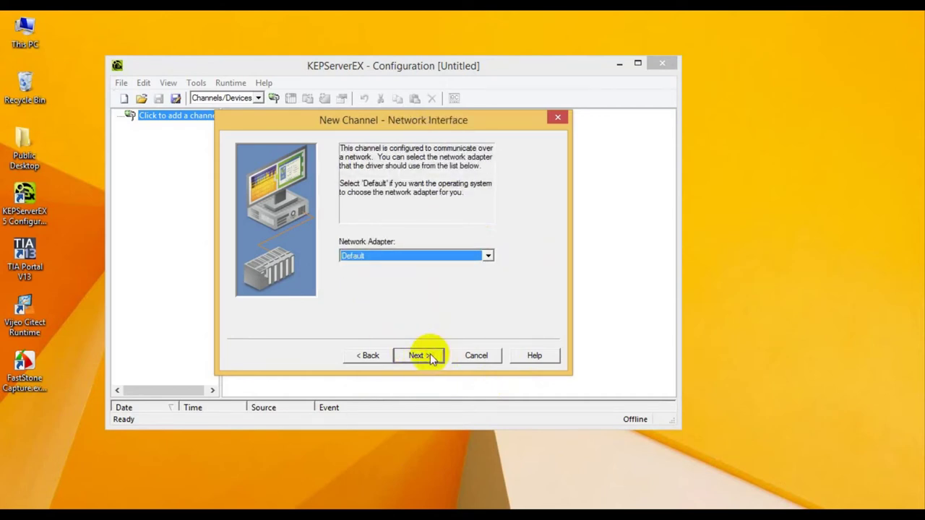
Keep the Default network adapter and set the channel's optimization method to write all values for all tags.
{"action": "left_click", "coordinate": [428, 356]}
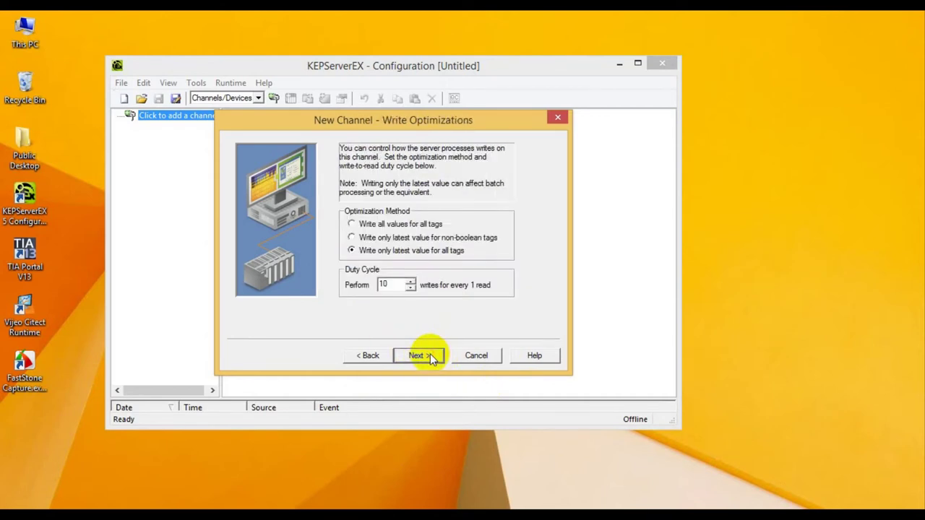
{"action": "left_click", "coordinate": [371, 226]}
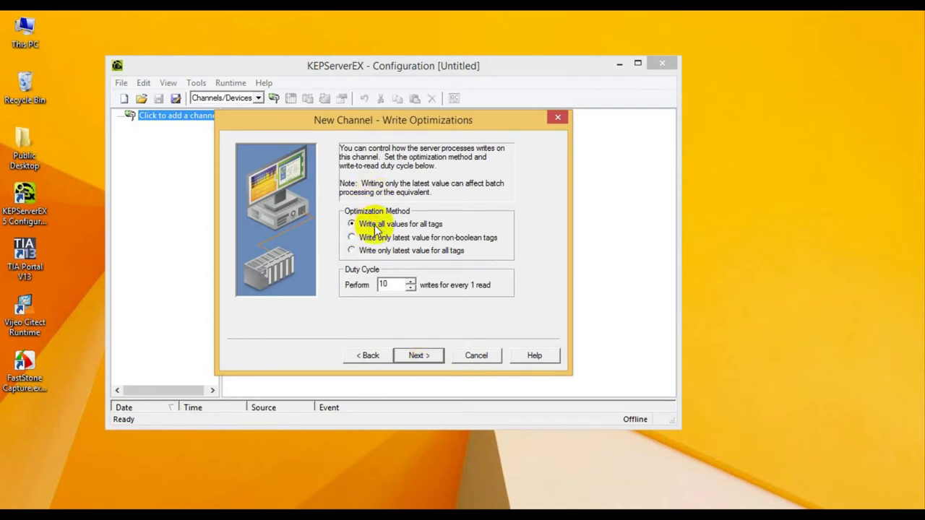
{"action": "left_click", "coordinate": [419, 356]}
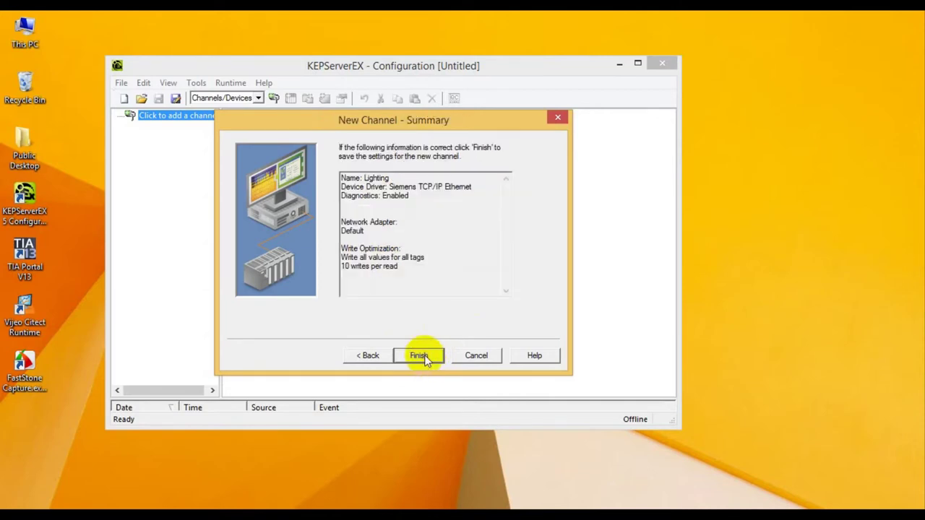
Finish creating the Lighting channel and add a device named Smart to it.
{"action": "left_click", "coordinate": [424, 357]}
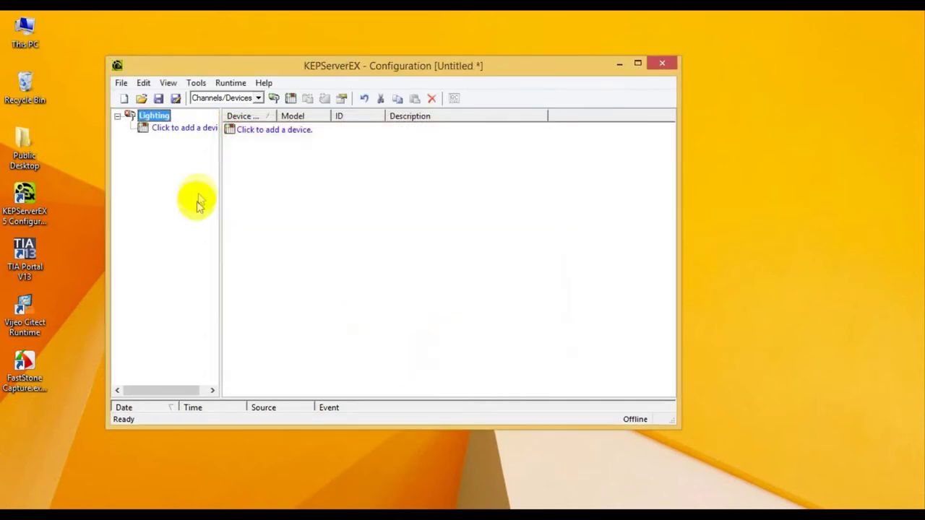
{"action": "left_click", "coordinate": [166, 131]}
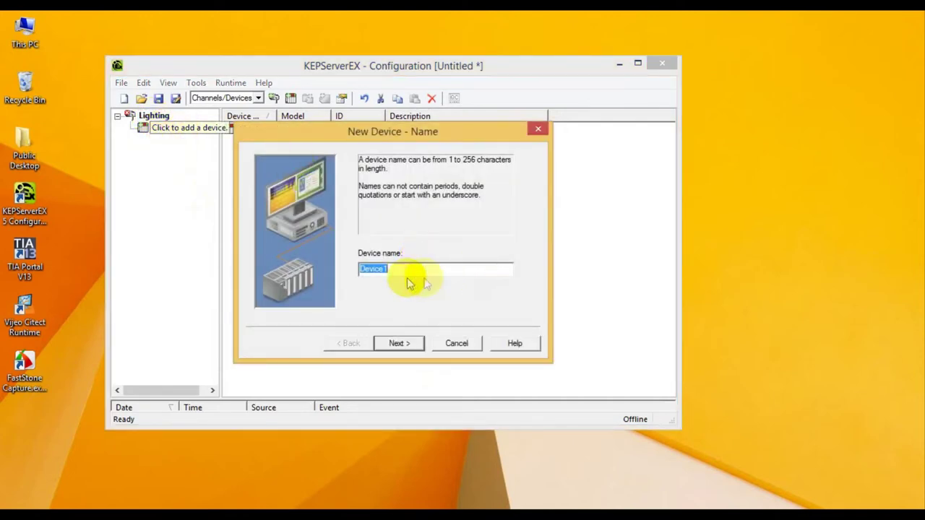
{"action": "type", "text": "S"}
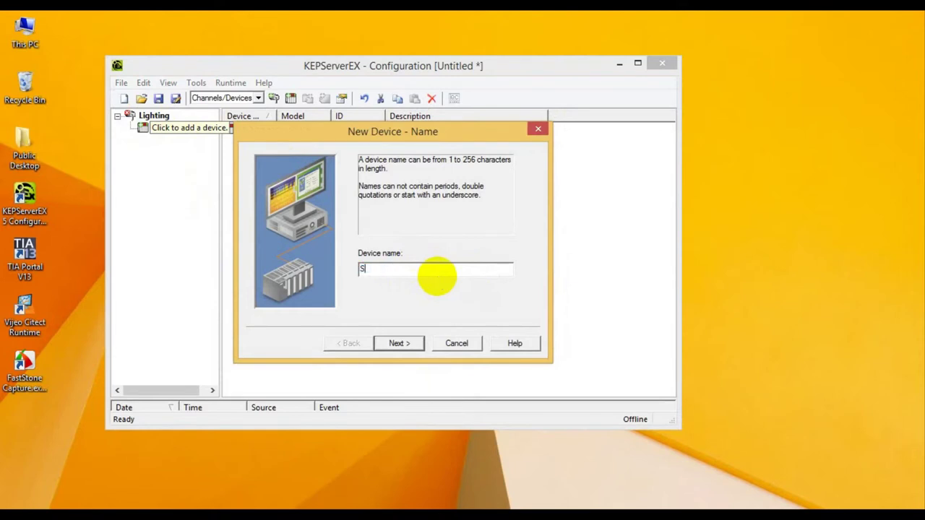
{"action": "type", "text": "mart"}
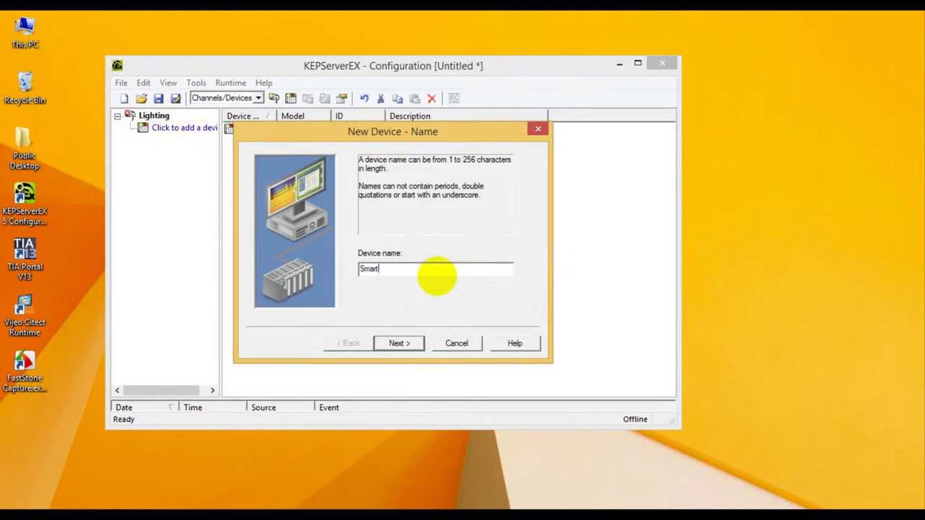
{"action": "left_click", "coordinate": [397, 345]}
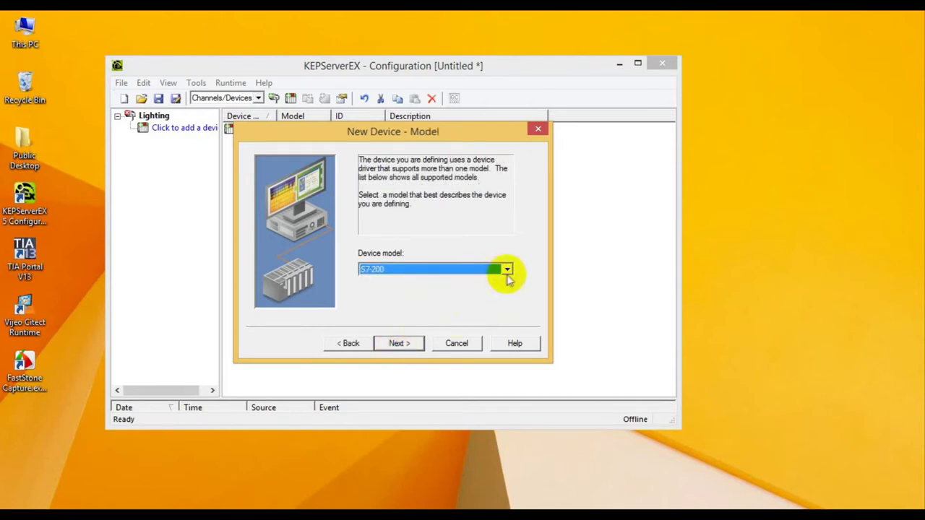
Choose S7-1200 as the model of the Smart device.
{"action": "left_click", "coordinate": [506, 271]}
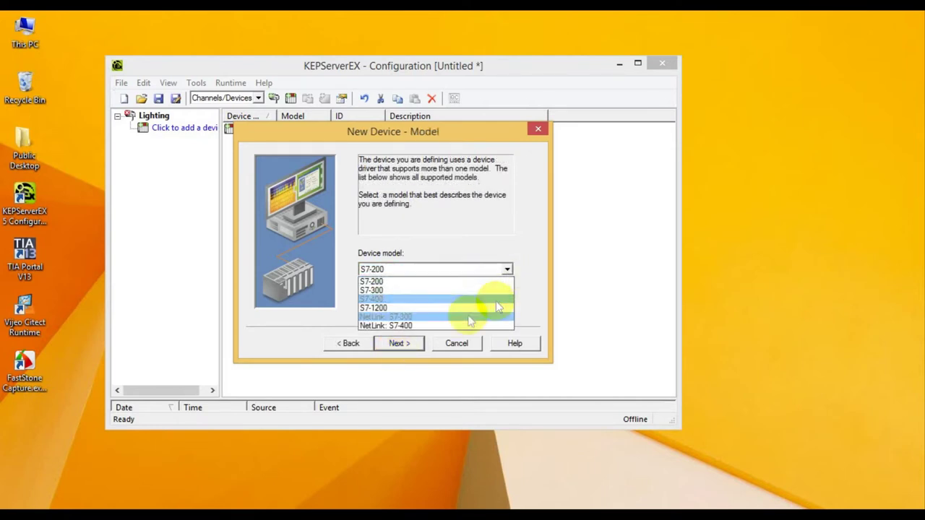
{"action": "left_click", "coordinate": [389, 309]}
{"action": "left_click", "coordinate": [402, 343]}
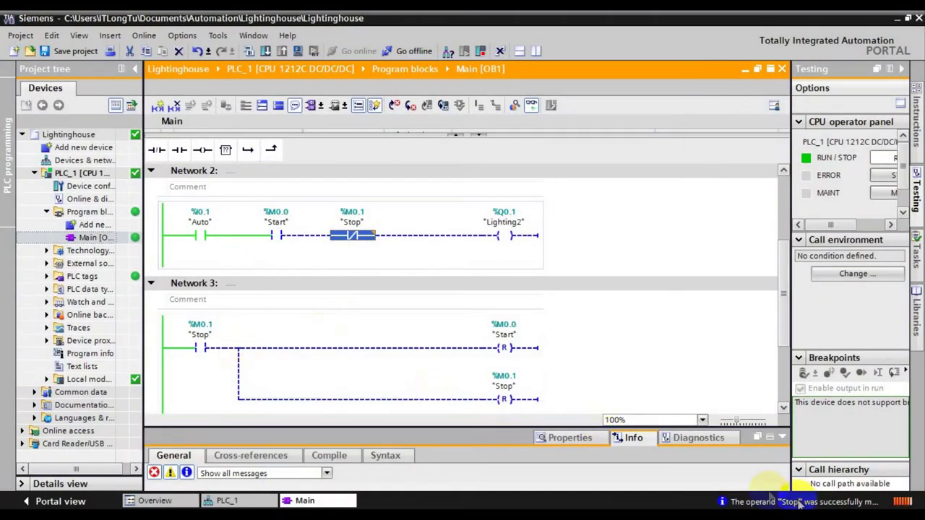
Switch to TIA Portal and display the address of PLC_1 in the network view.
{"action": "left_click", "coordinate": [228, 500]}
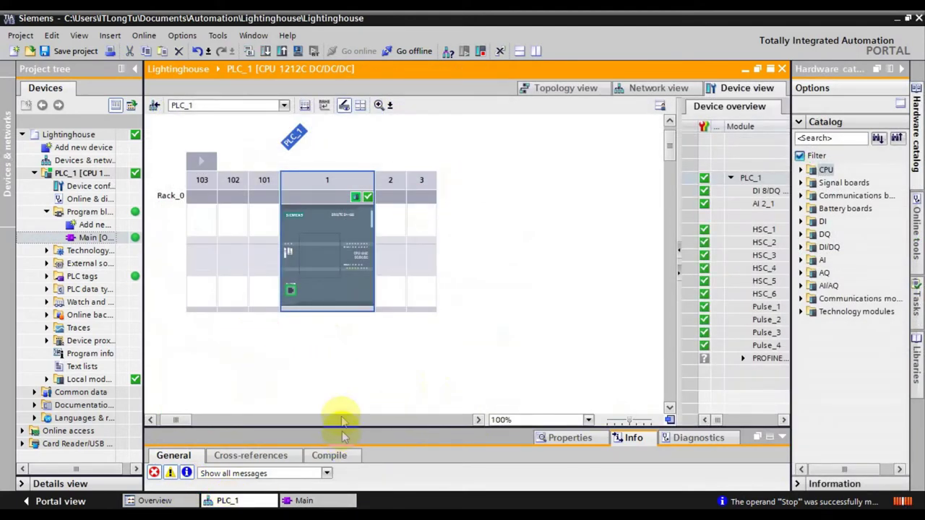
{"action": "left_click", "coordinate": [289, 292]}
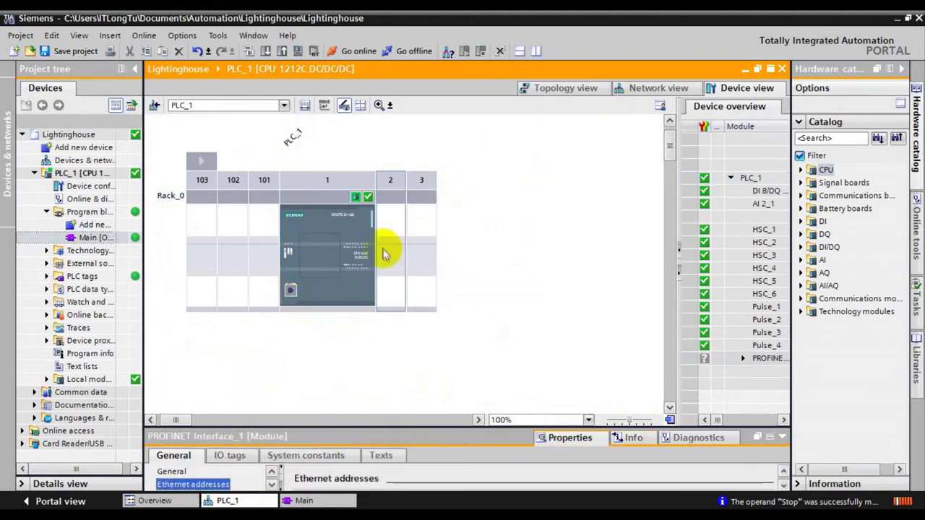
{"action": "left_click", "coordinate": [633, 90]}
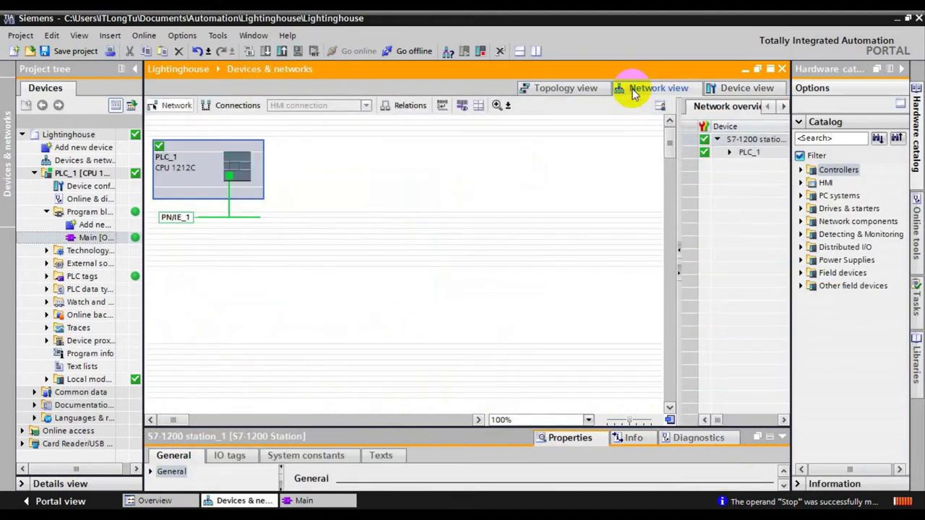
{"action": "left_click", "coordinate": [462, 105]}
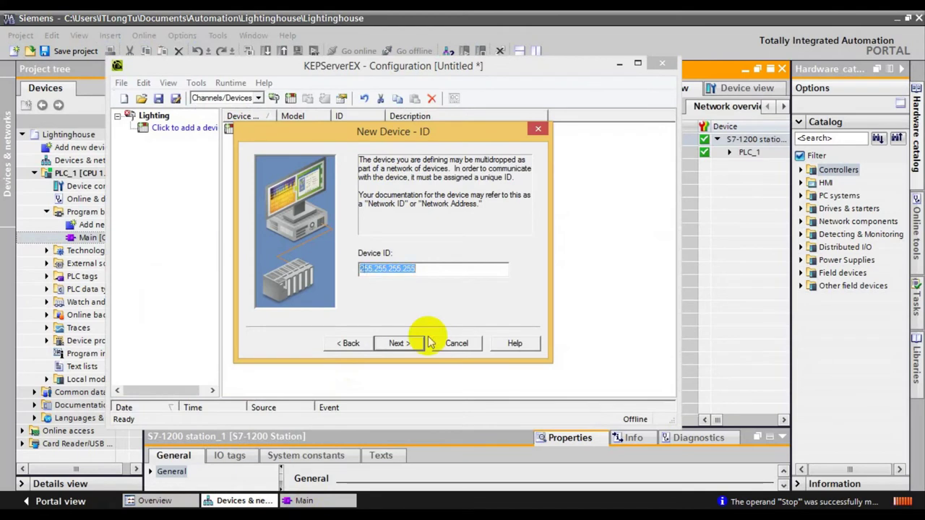
In KEPServerEX, set the Smart device's ID to 192.168.0.60 and finish creating it with the default timing and communication parameters.
{"action": "type", "text": "192.168.0.60"}
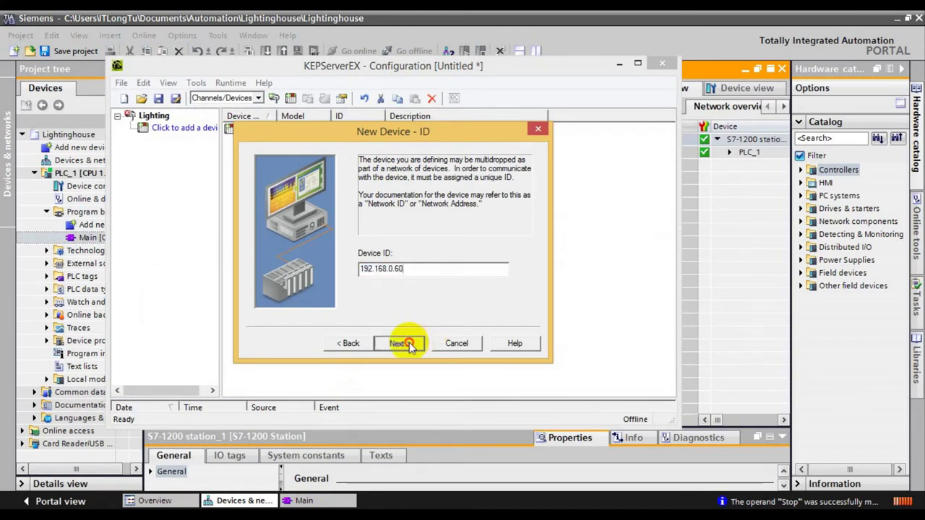
{"action": "left_click", "coordinate": [399, 343]}
{"action": "left_click", "coordinate": [409, 343]}
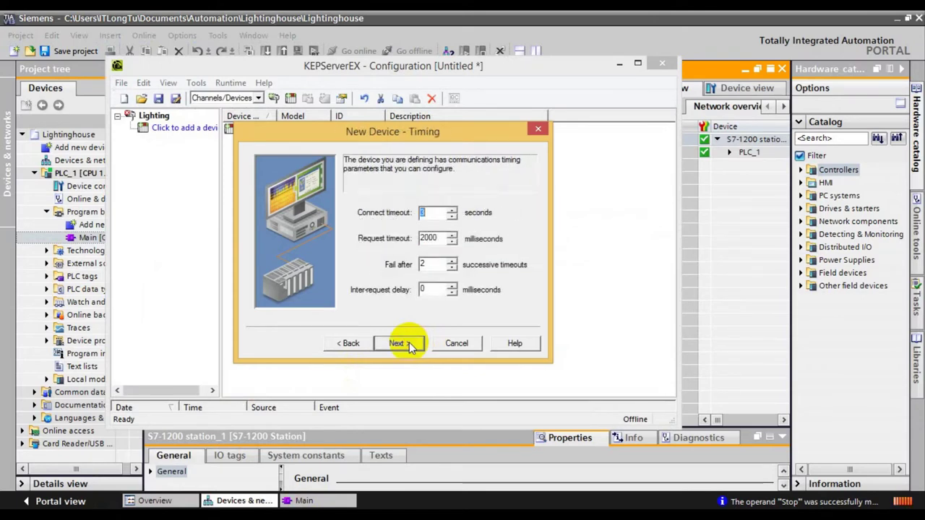
{"action": "left_click", "coordinate": [409, 342]}
{"action": "left_click", "coordinate": [409, 342]}
{"action": "left_click", "coordinate": [409, 342]}
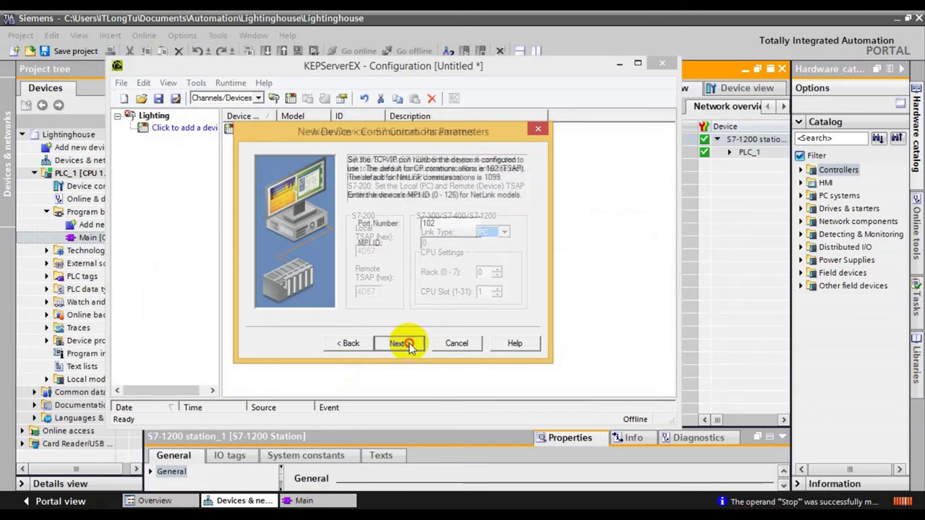
{"action": "left_click", "coordinate": [409, 343]}
{"action": "left_click", "coordinate": [409, 343]}
{"action": "left_click", "coordinate": [409, 342]}
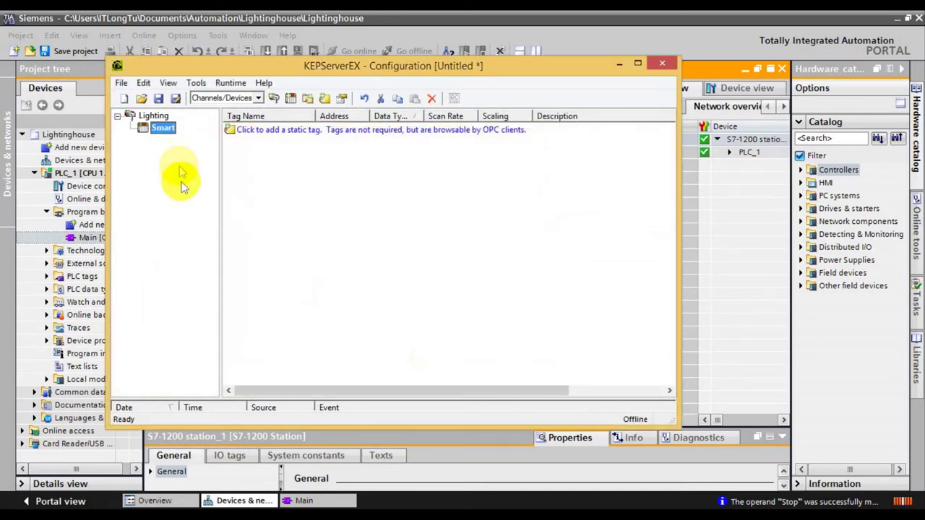
Show all PLC tags in TIA Portal and place the KEPServerEX window beside the tag table for reference.
{"action": "left_click", "coordinate": [267, 130]}
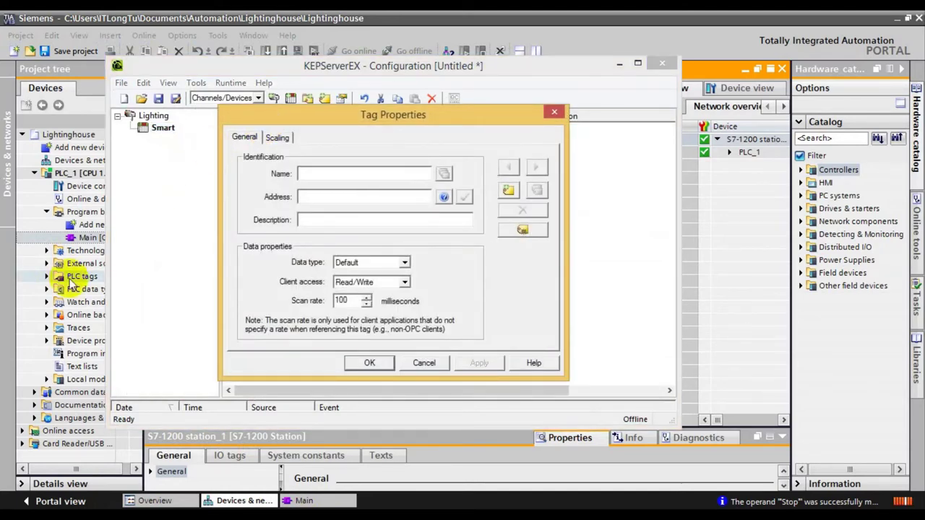
{"action": "left_click", "coordinate": [70, 279]}
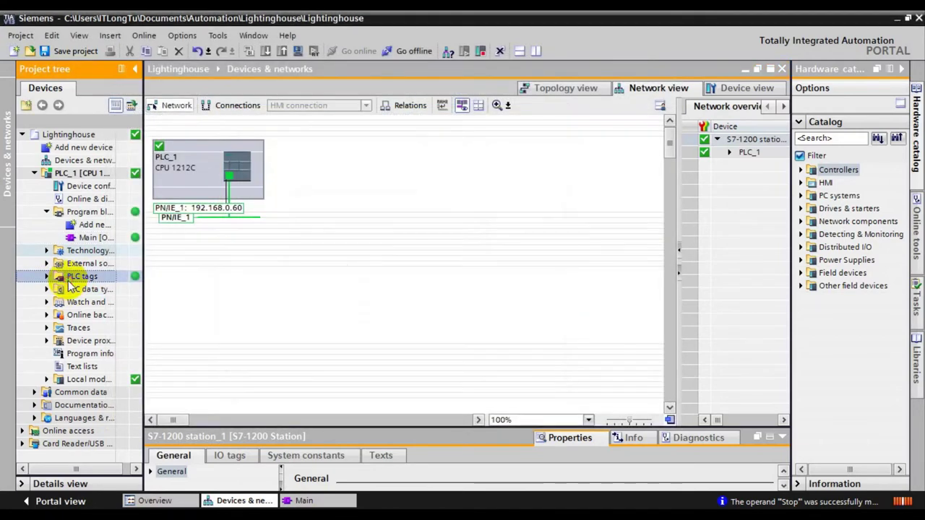
{"action": "double_click", "coordinate": [72, 279]}
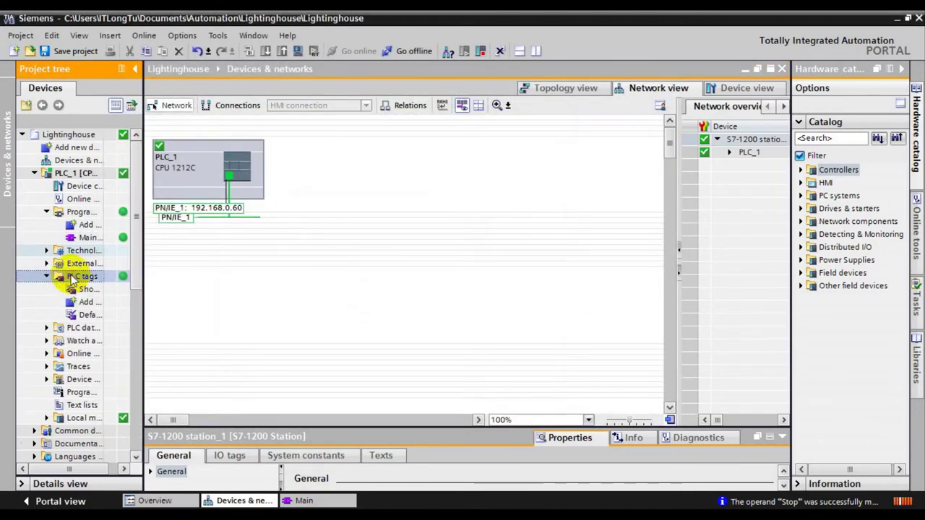
{"action": "double_click", "coordinate": [85, 289]}
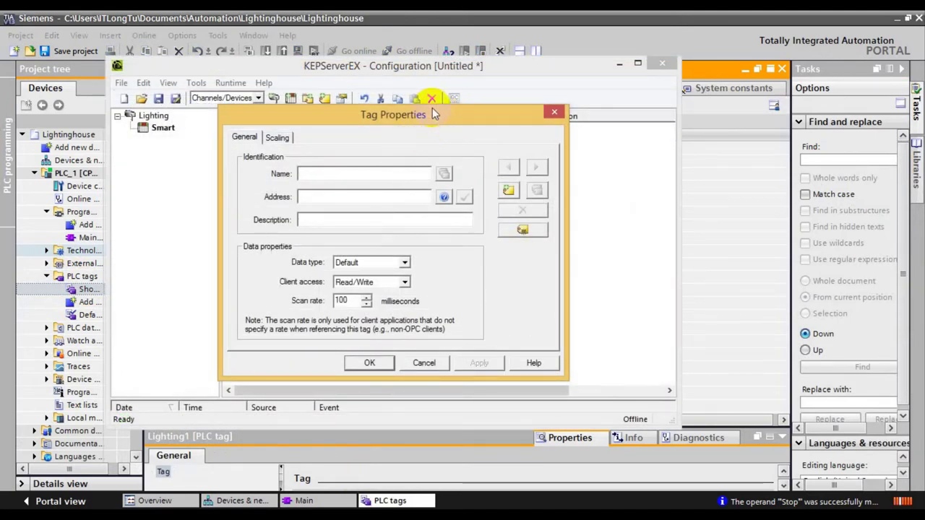
{"action": "left_click", "coordinate": [554, 112]}
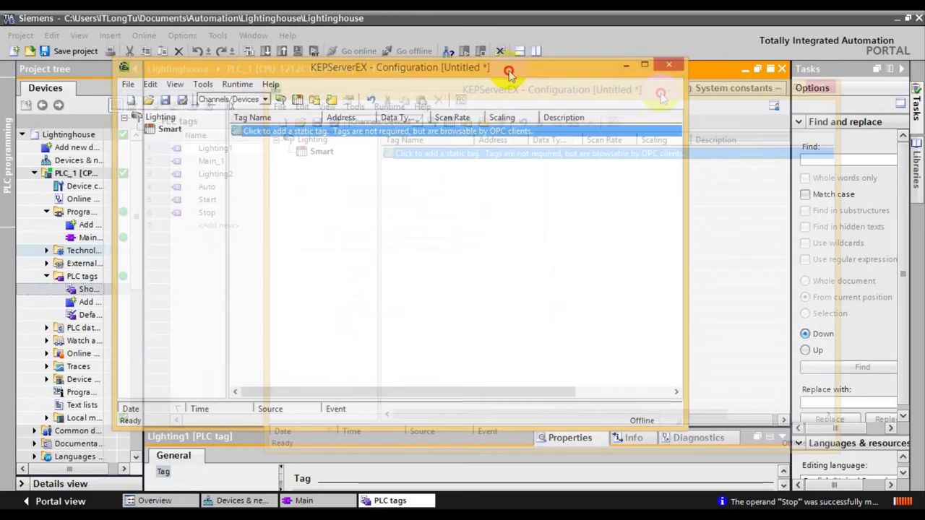
{"action": "left_click_drag", "start_coordinate": [660, 94], "coordinate": [907, 81]}
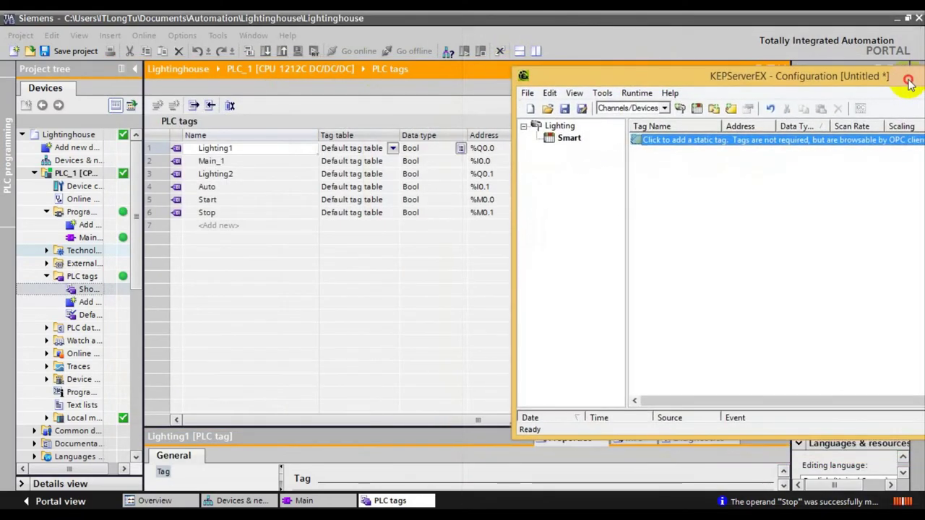
Add a static tag named Lighting1 with address Q0.0 to the Smart device, check the address and apply the tag.
{"action": "left_click", "coordinate": [783, 140]}
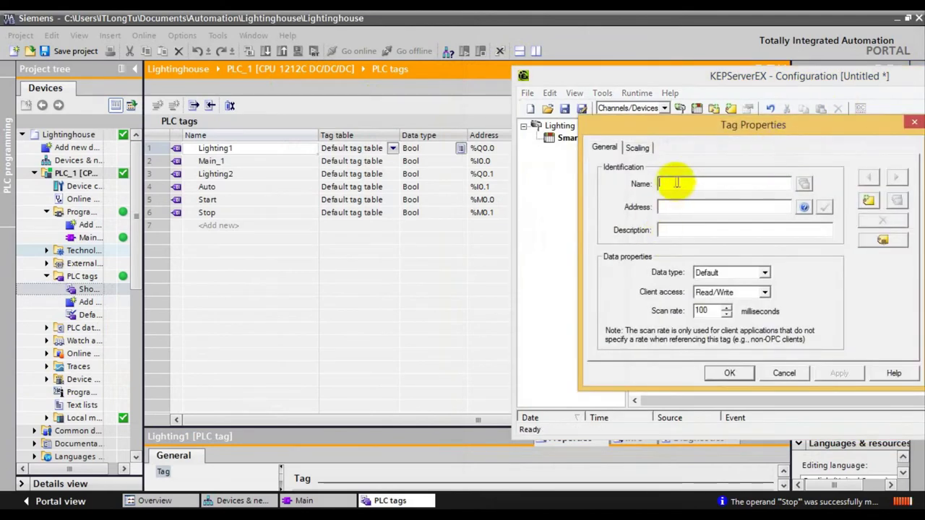
{"action": "type", "text": "Lighting1"}
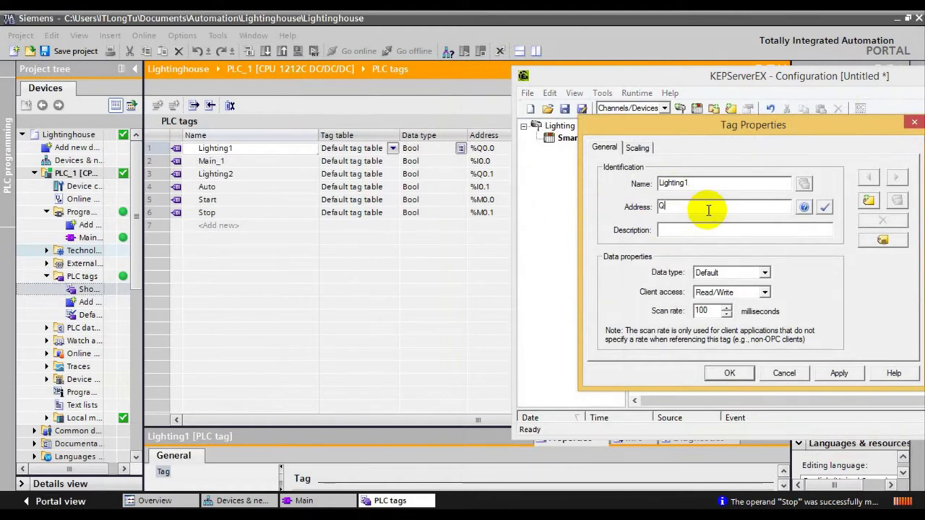
{"action": "left_click", "coordinate": [707, 210]}
{"action": "type", "text": "Q0.0"}
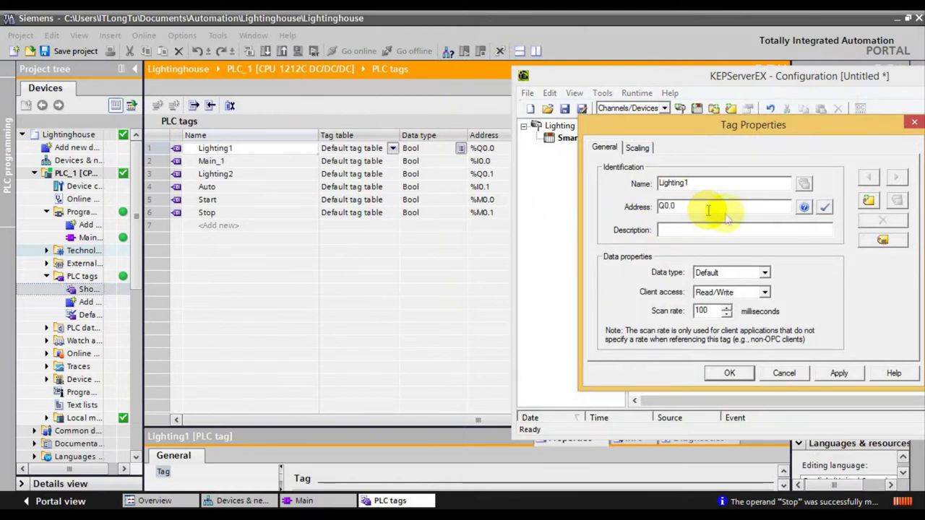
{"action": "left_click", "coordinate": [824, 208]}
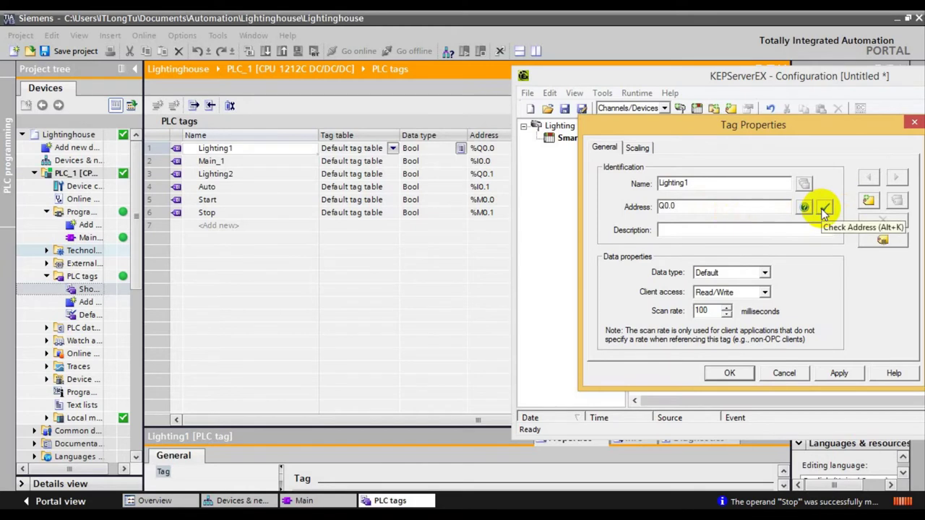
{"action": "left_click", "coordinate": [825, 210]}
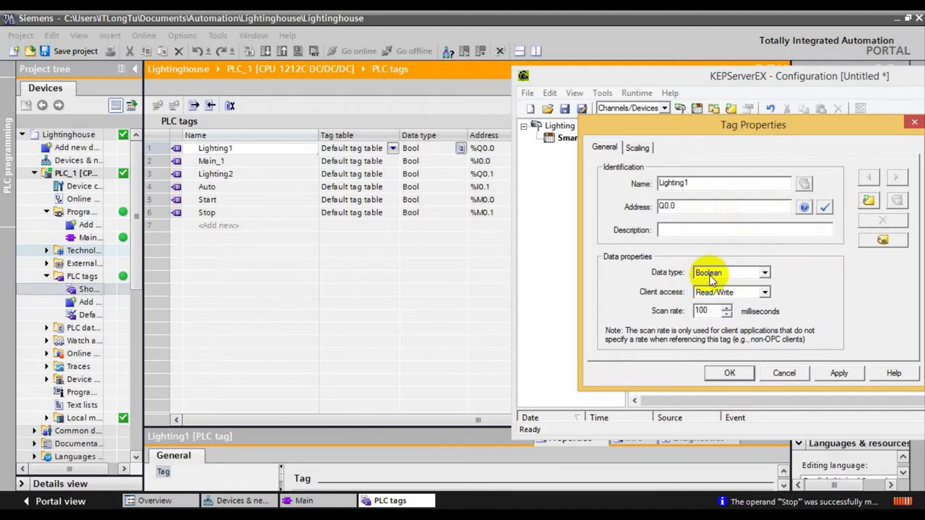
{"action": "left_click", "coordinate": [837, 377]}
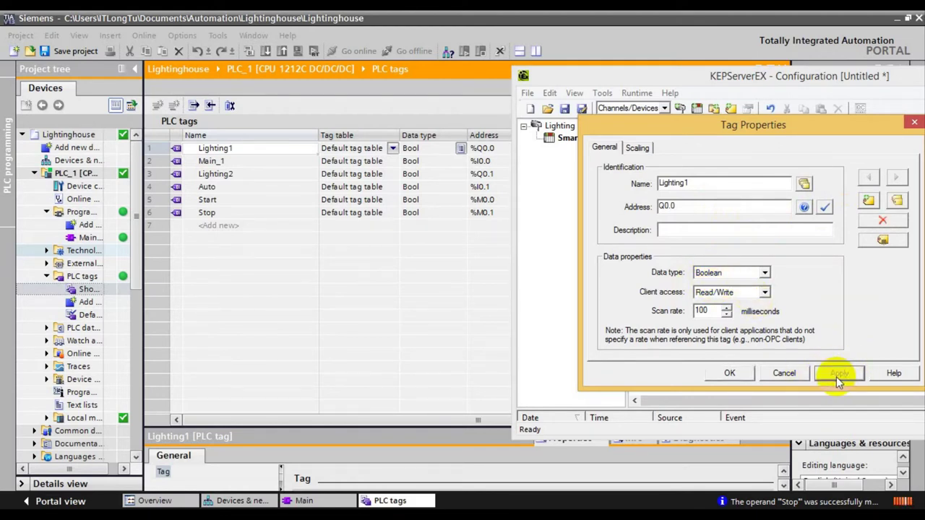
Add a tag named Main_1 with address I0.0, check the address and apply the tag.
{"action": "left_click", "coordinate": [868, 204]}
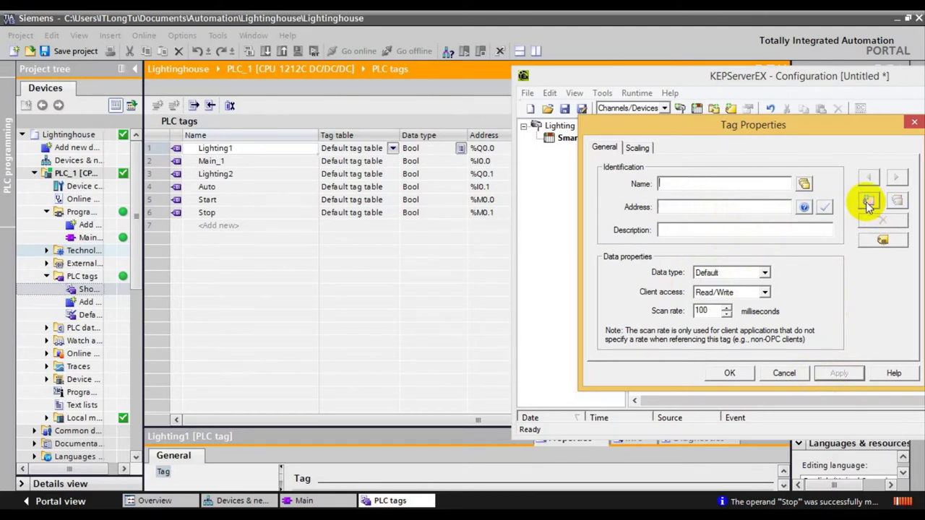
{"action": "type", "text": "Main_1"}
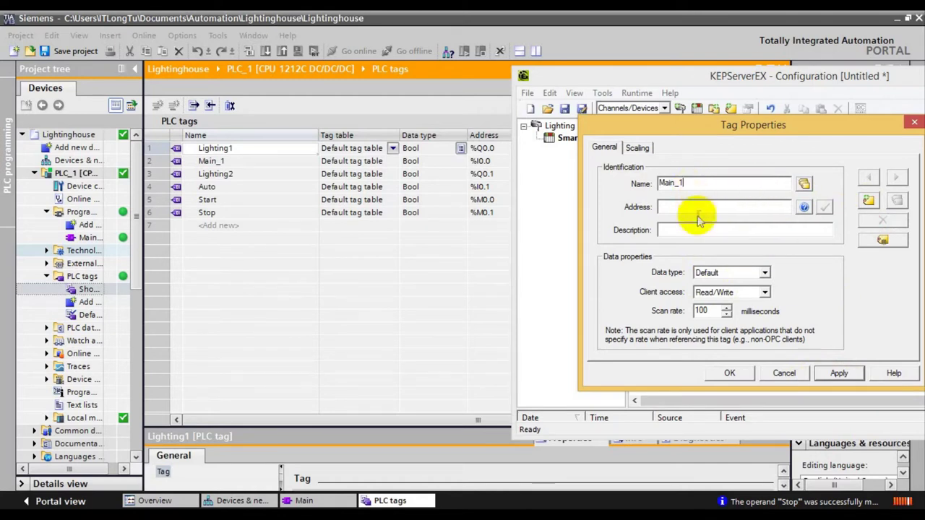
{"action": "left_click", "coordinate": [696, 210]}
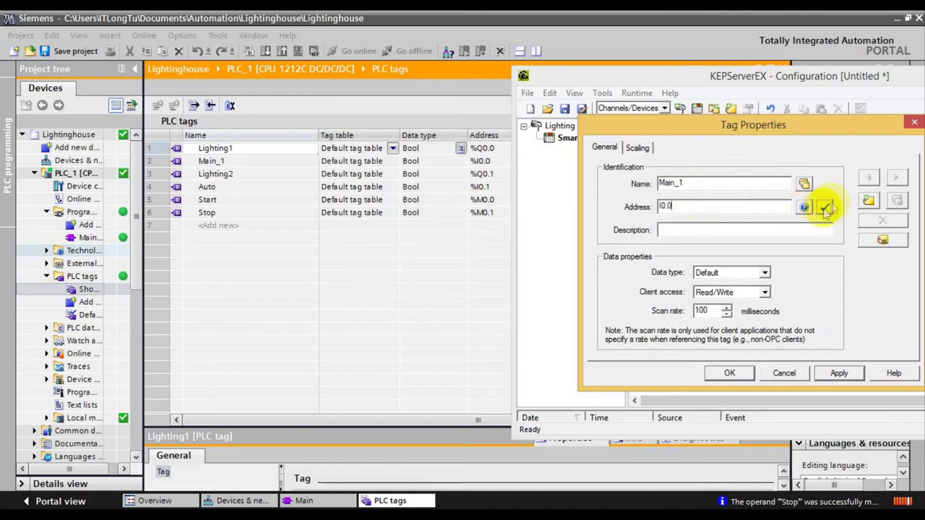
{"action": "left_click", "coordinate": [835, 374]}
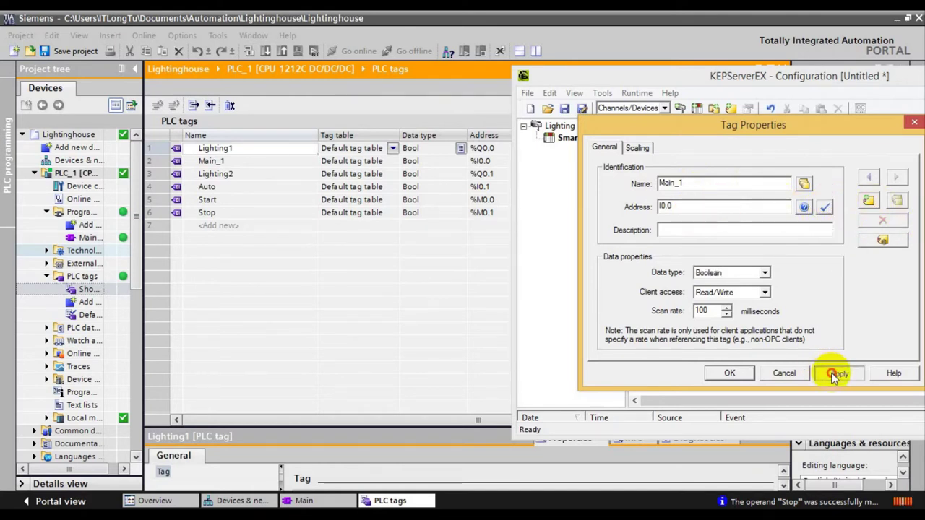
Add a tag named Lighting2 with address Q0.1, check the address and apply the tag.
{"action": "left_click", "coordinate": [869, 202]}
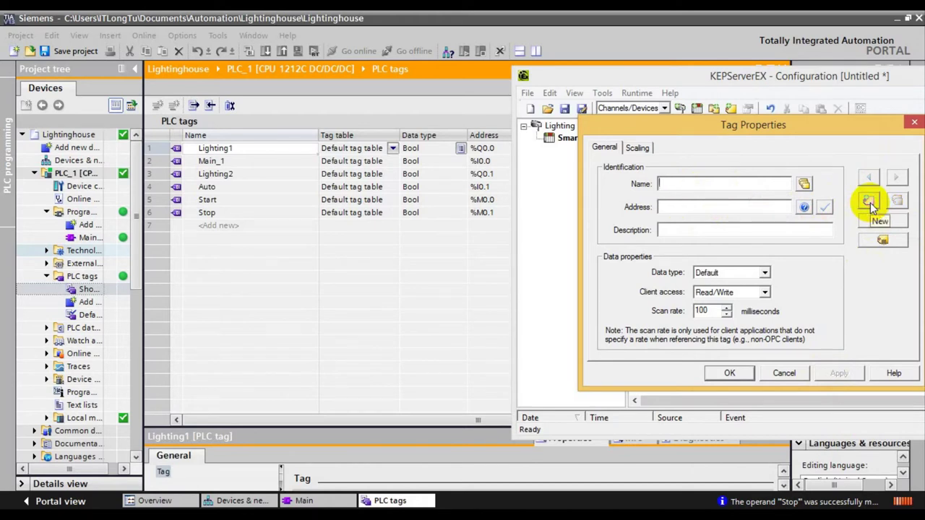
{"action": "type", "text": "Lighting2"}
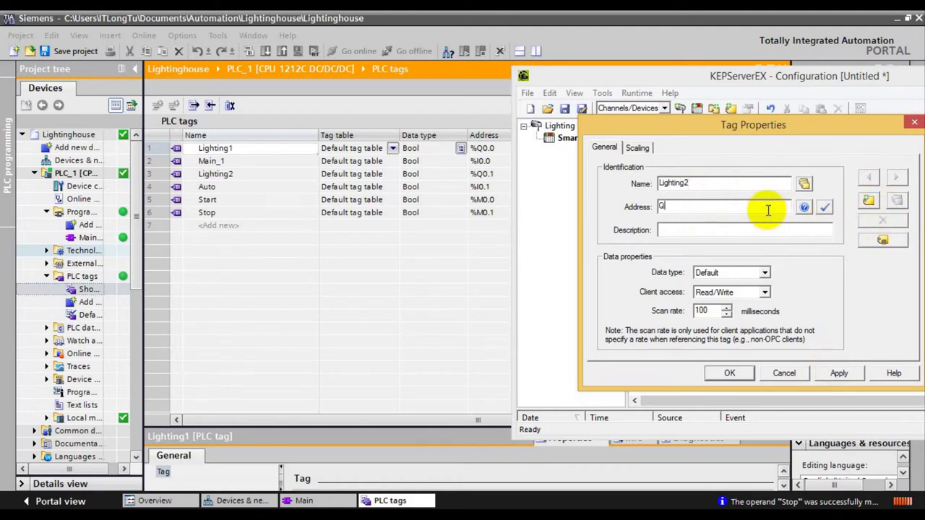
{"action": "left_click", "coordinate": [824, 208]}
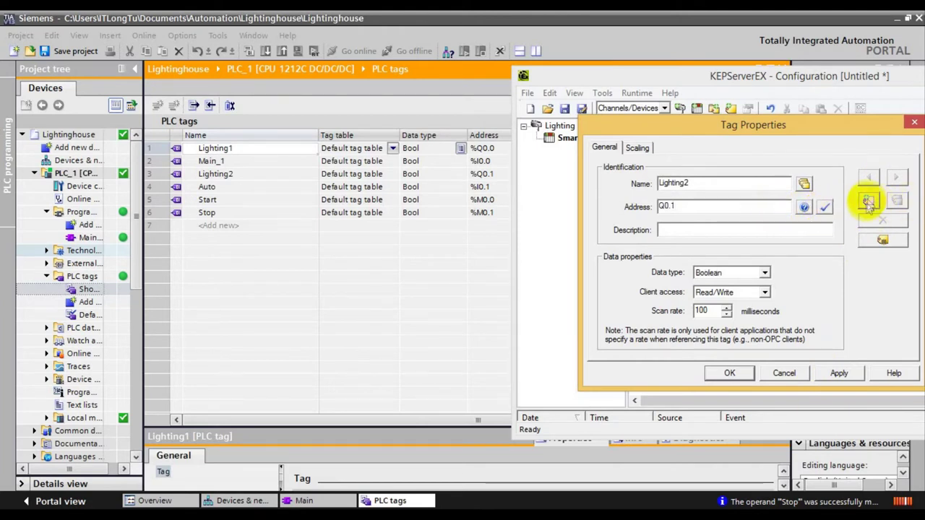
{"action": "left_click", "coordinate": [839, 373]}
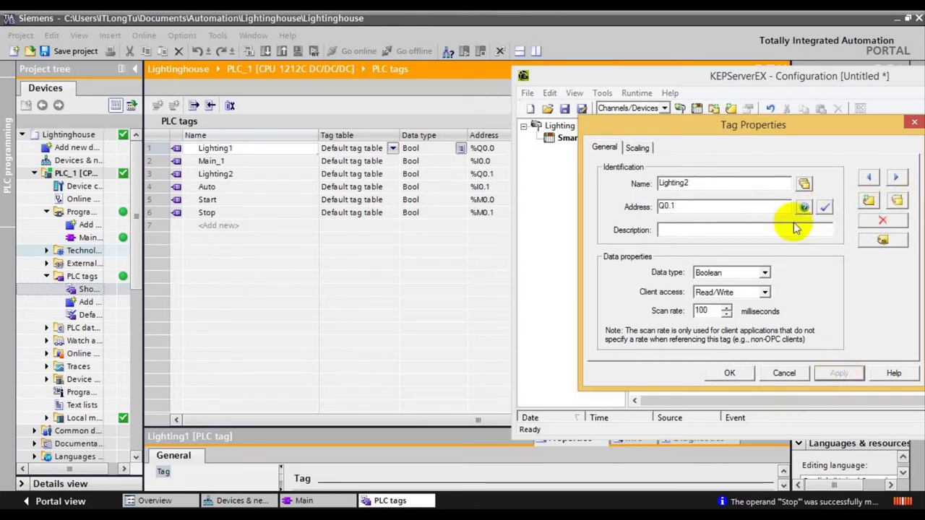
Add a tag named Auto with address I0.1, check the address and apply the tag.
{"action": "left_click", "coordinate": [868, 201]}
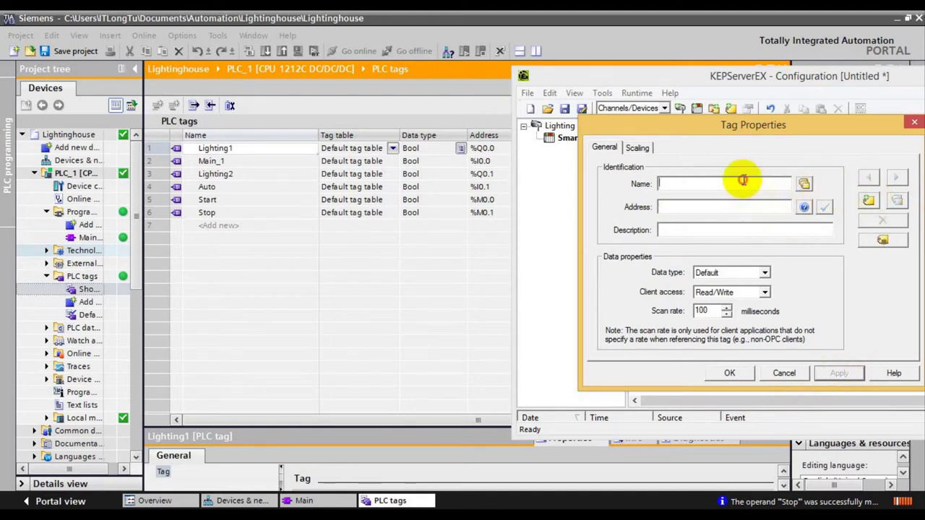
{"action": "type", "text": "Ao"}
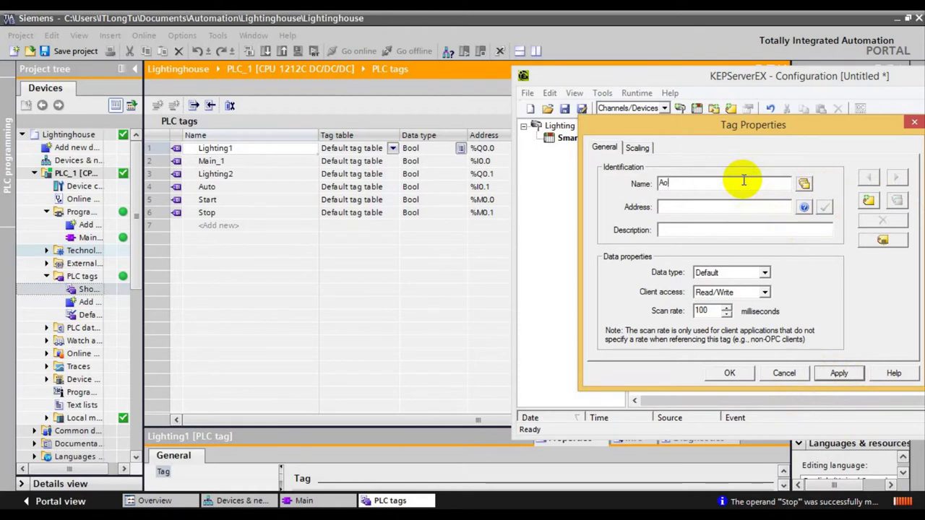
{"action": "type", "text": "to"}
{"action": "left_click", "coordinate": [695, 206]}
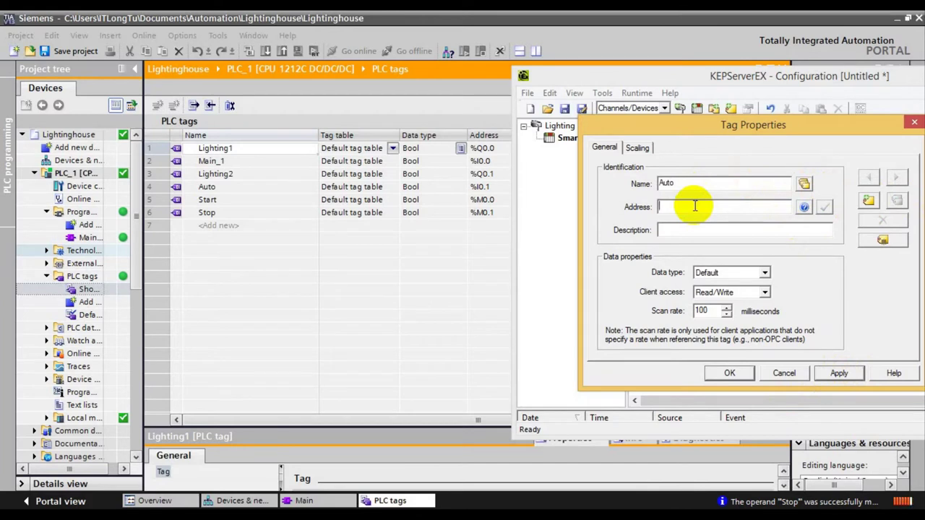
{"action": "type", "text": "I0.1"}
{"action": "left_click", "coordinate": [825, 207]}
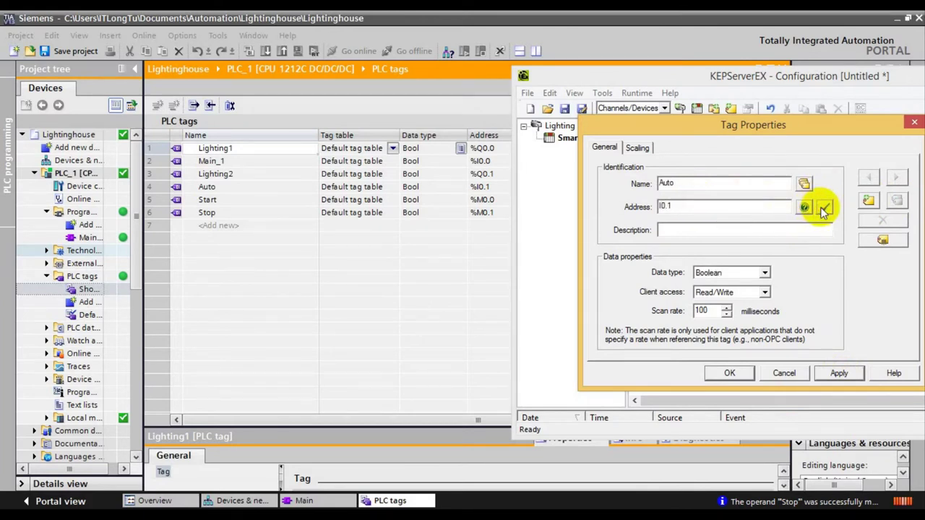
{"action": "left_click", "coordinate": [839, 373]}
Add a tag named Start with address M0.0, check the address and apply the tag.
{"action": "left_click", "coordinate": [869, 202]}
{"action": "type", "text": "Start"}
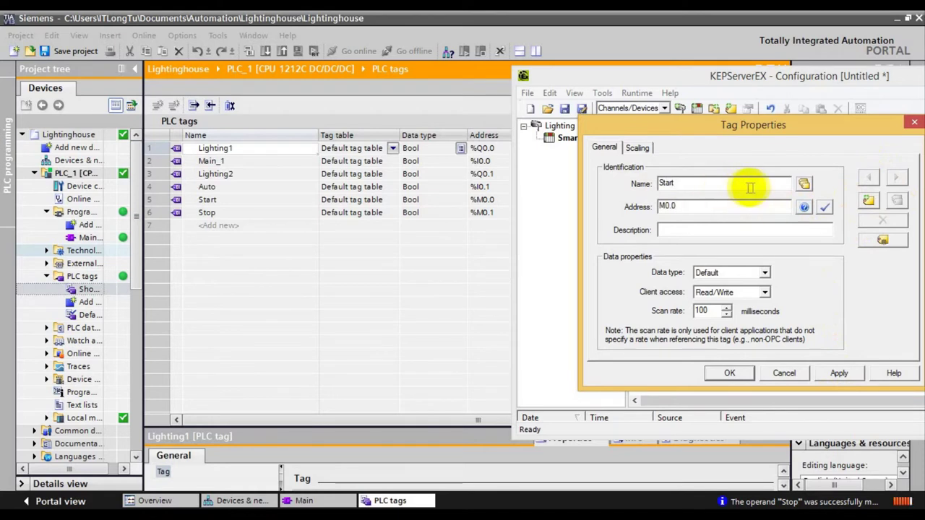
{"action": "left_click", "coordinate": [824, 208]}
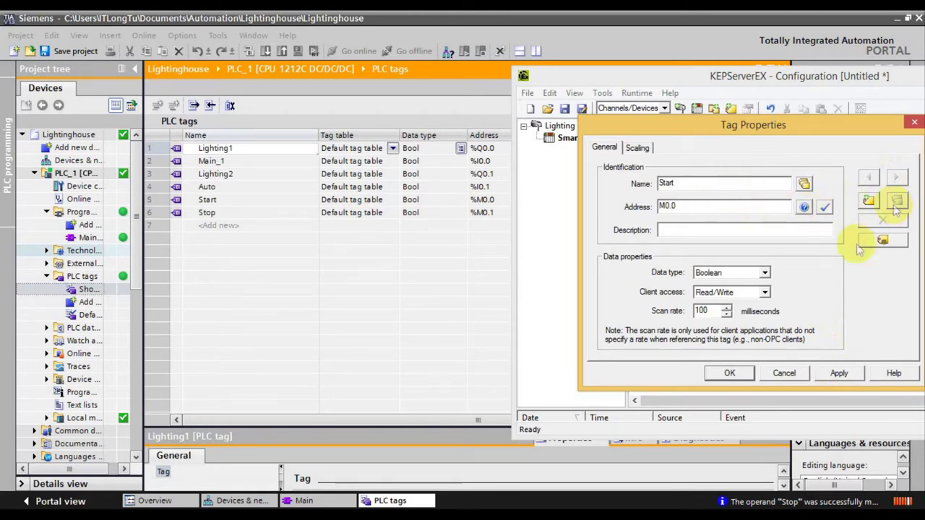
{"action": "left_click", "coordinate": [837, 377]}
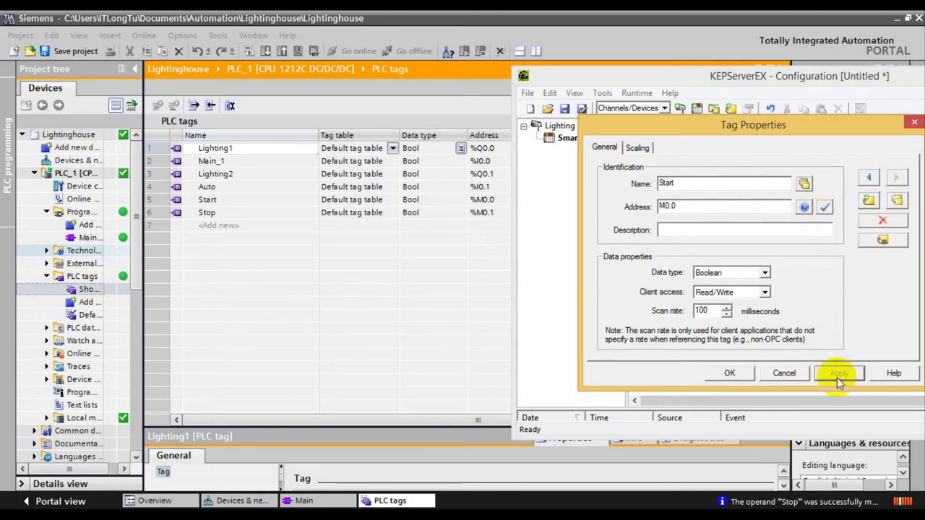
Add a tag named Stop with address M0.1, check the address and accept the tag properties.
{"action": "left_click", "coordinate": [869, 201]}
{"action": "type", "text": "Stop"}
{"action": "key", "text": "Tab"}
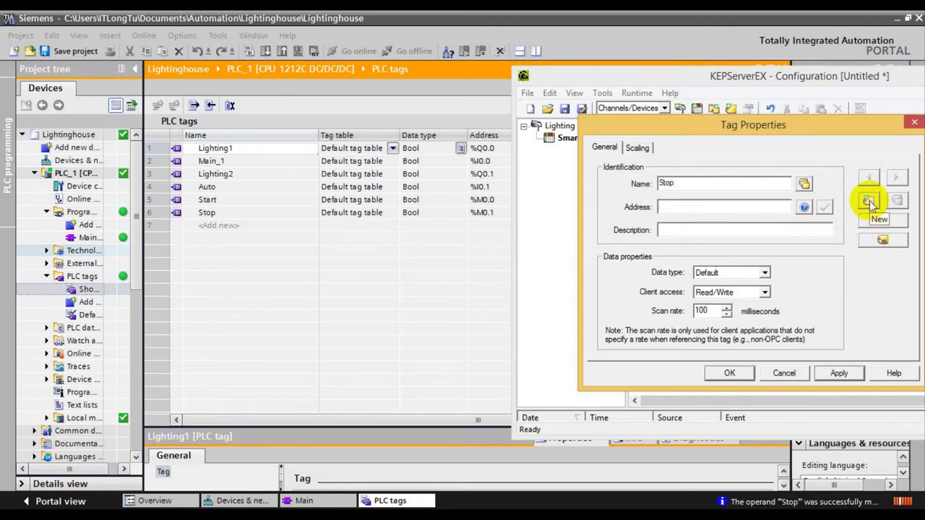
{"action": "type", "text": "M0.1"}
{"action": "left_click", "coordinate": [825, 208]}
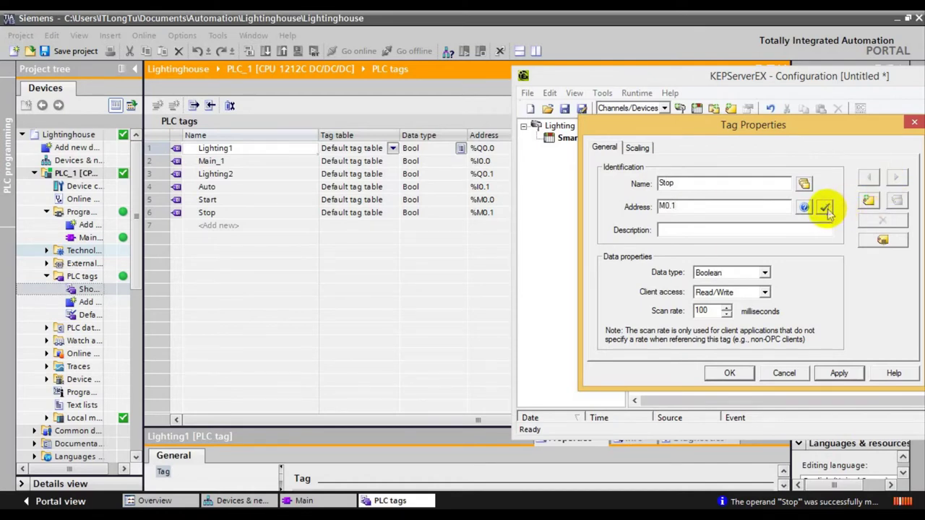
{"action": "left_click", "coordinate": [730, 374]}
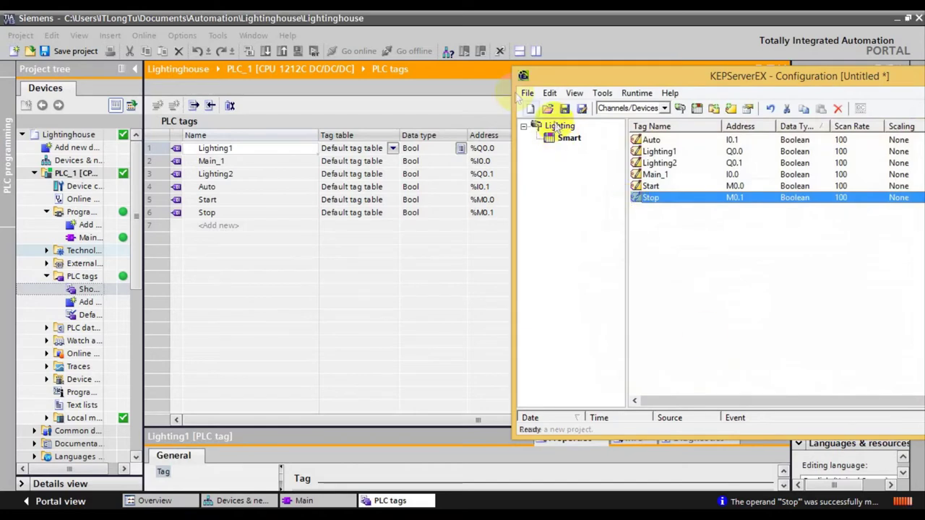
Connect to the KEPServerEX runtime, update it with the loaded project and save the project as Smart.
{"action": "left_click_drag", "start_coordinate": [728, 76], "coordinate": [485, 218]}
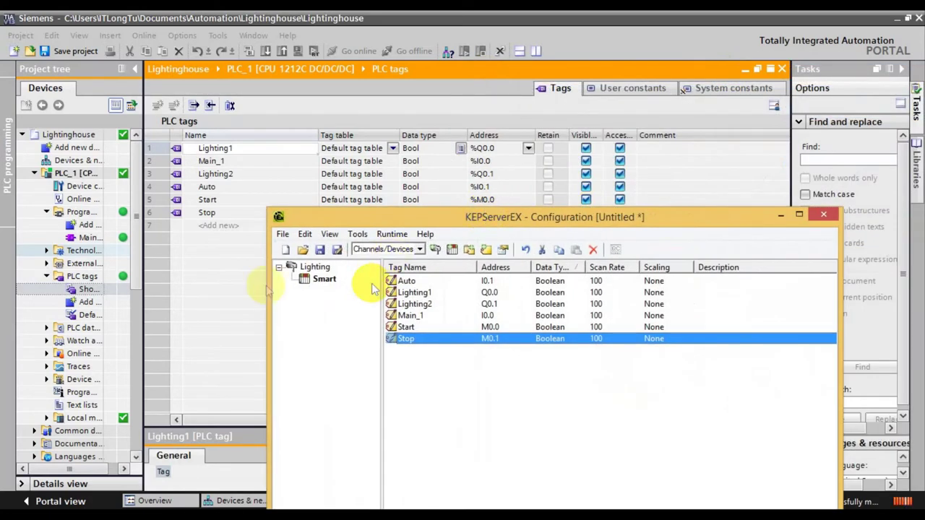
{"action": "left_click", "coordinate": [357, 235]}
{"action": "mouse_move", "coordinate": [394, 237]}
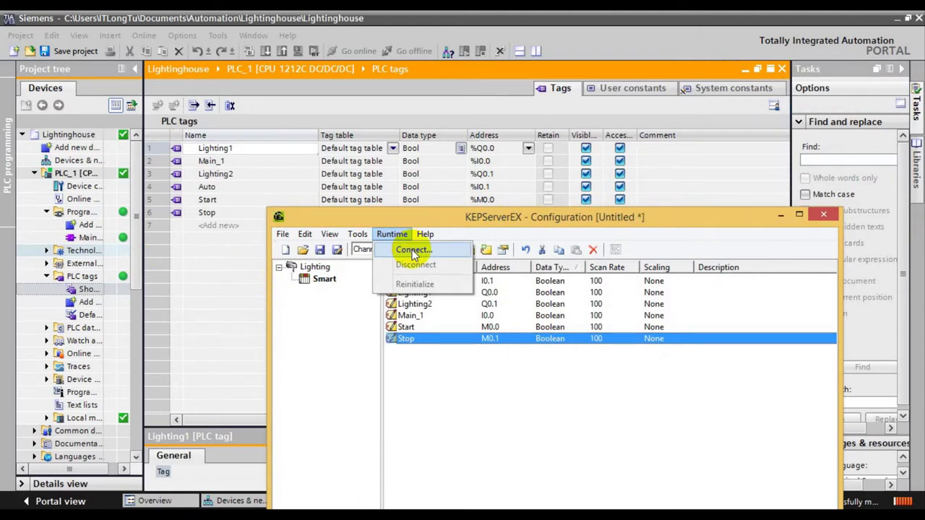
{"action": "left_click", "coordinate": [413, 251]}
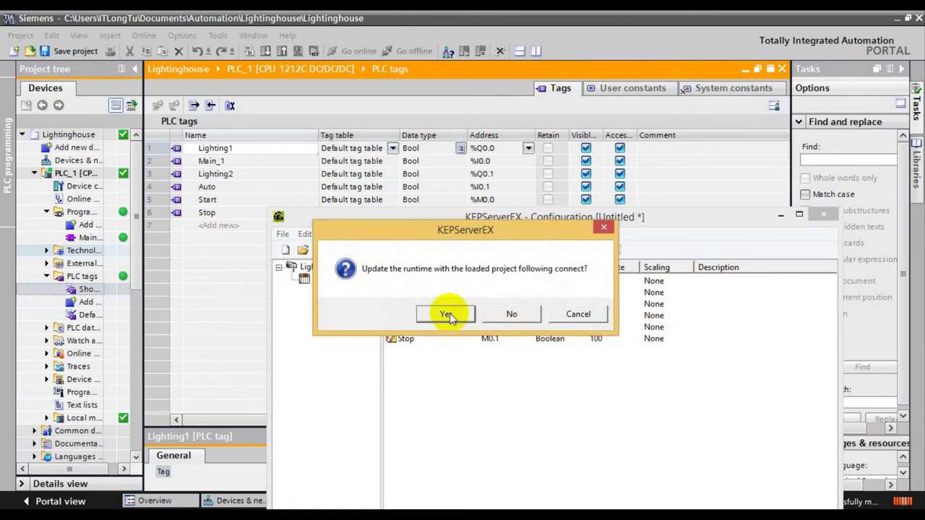
{"action": "left_click", "coordinate": [449, 313]}
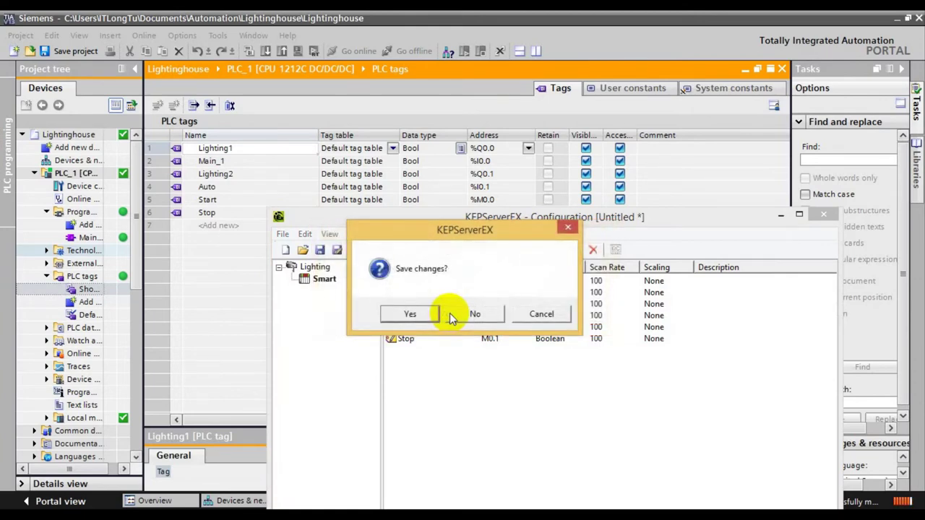
{"action": "left_click", "coordinate": [410, 315]}
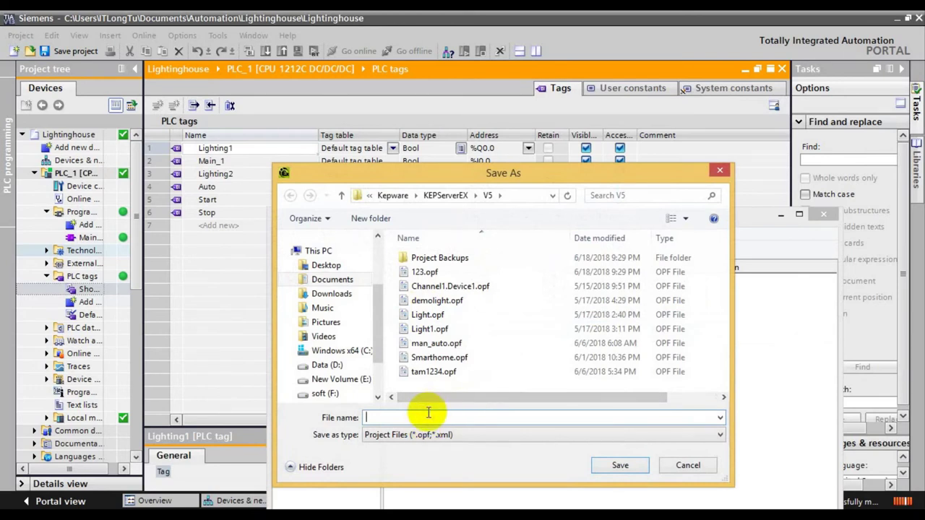
{"action": "type", "text": "Smart"}
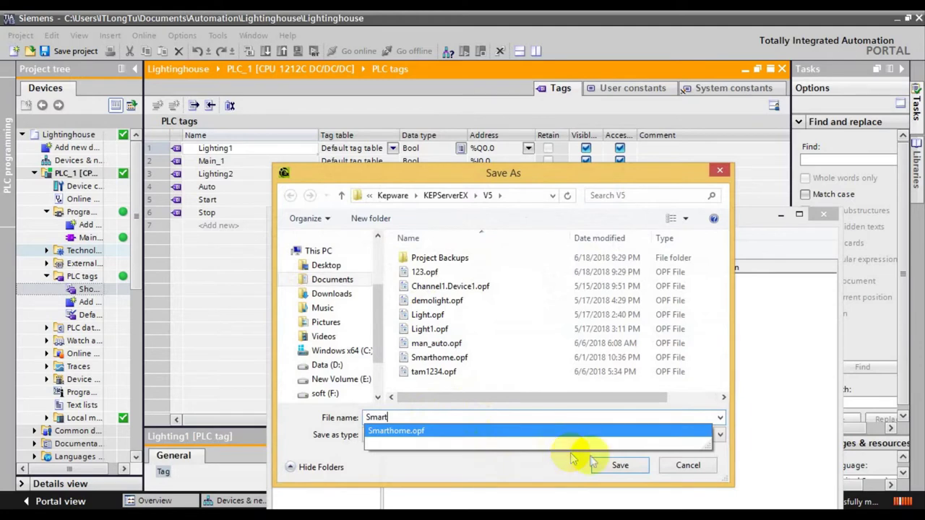
{"action": "left_click", "coordinate": [620, 466]}
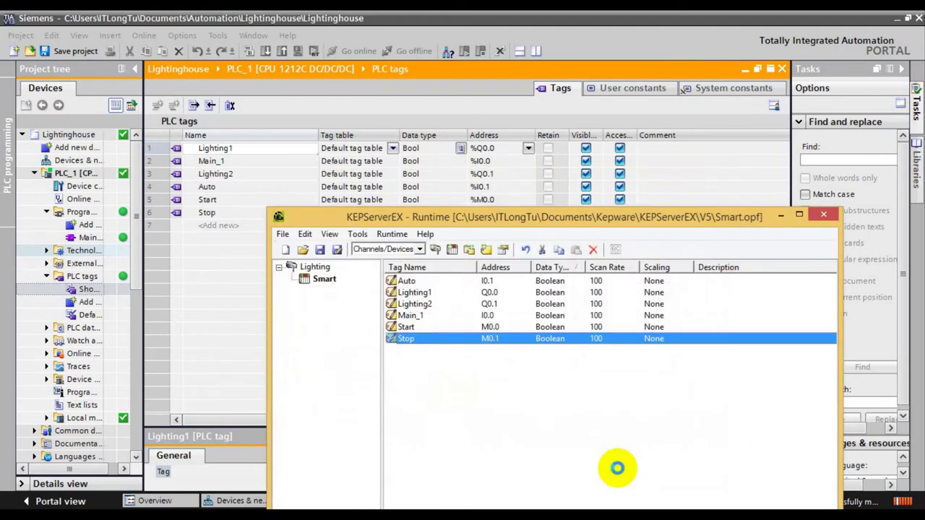
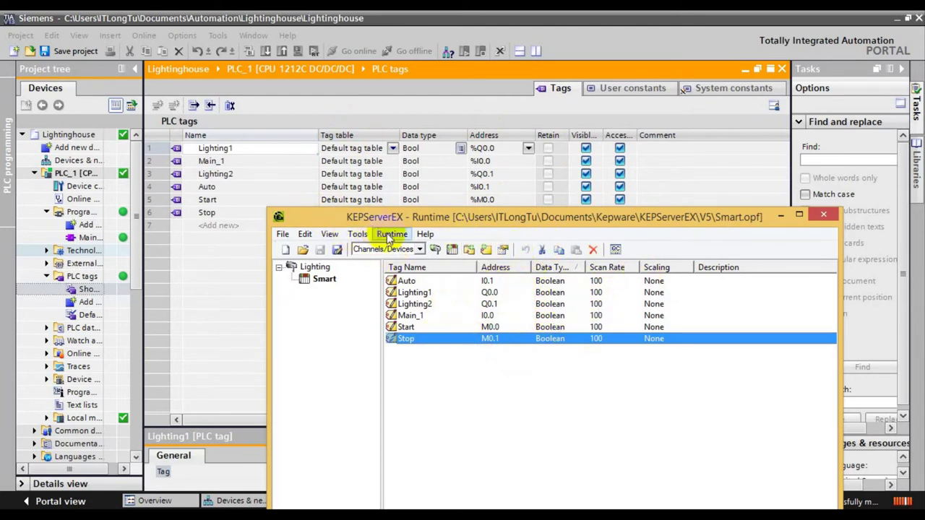
Launch OPC Quick Client and display the items of the Lighting.Smart group.
{"action": "left_click", "coordinate": [615, 250]}
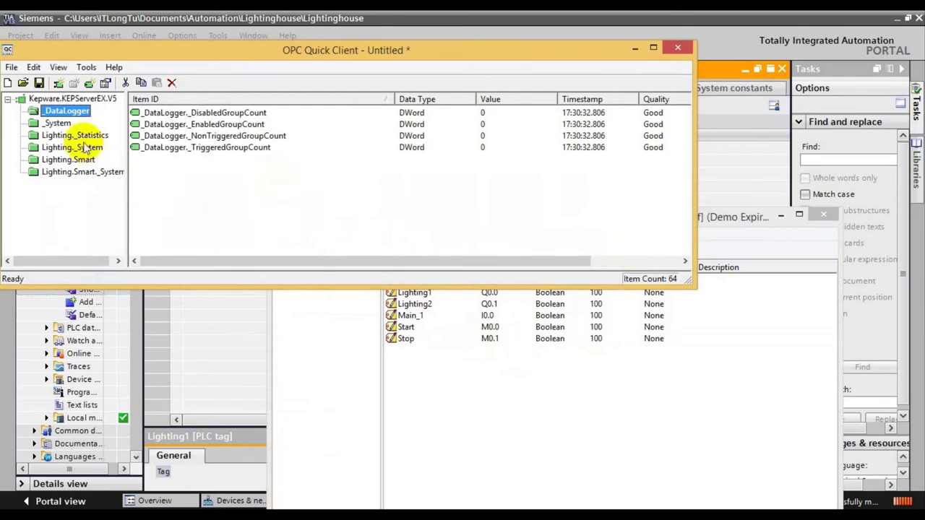
{"action": "double_click", "coordinate": [62, 160]}
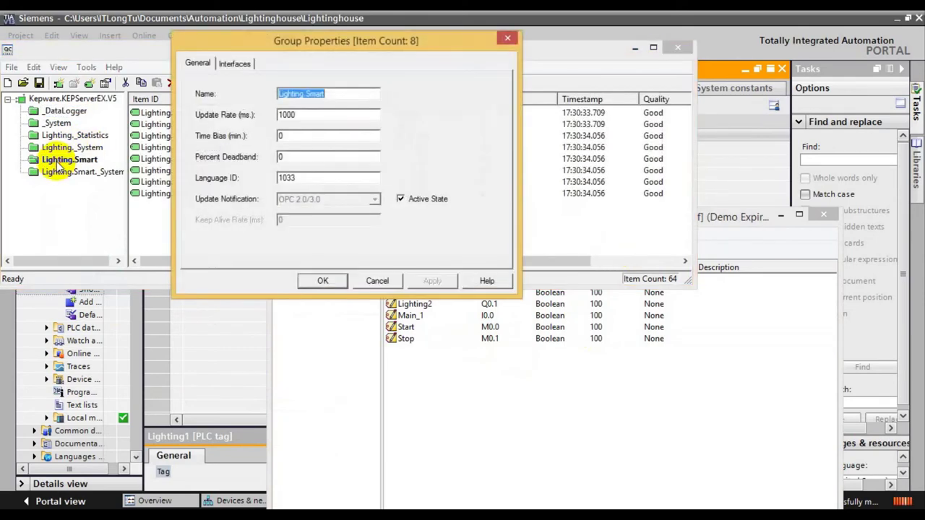
{"action": "left_click", "coordinate": [375, 280]}
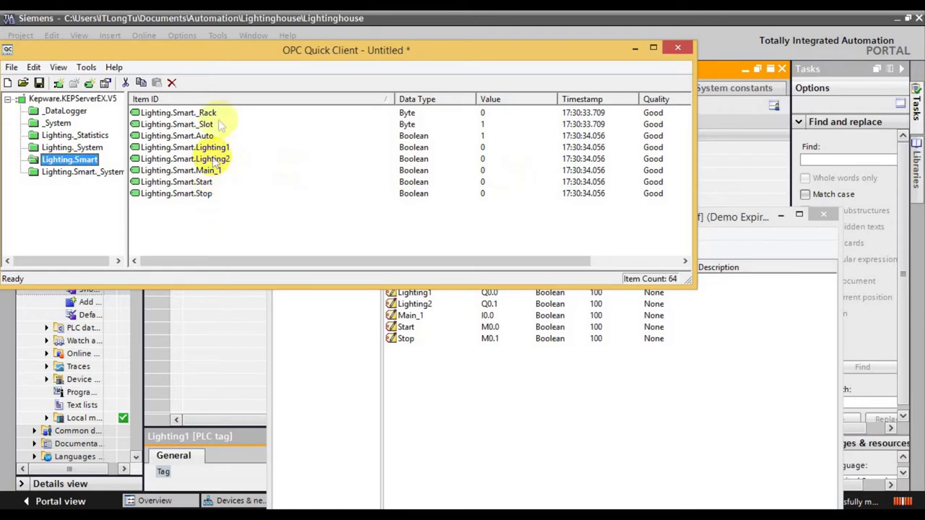
Switch to TIA Portal, open the Main block and modify the Start contact in Network 2 to 1.
{"action": "left_click", "coordinate": [221, 417]}
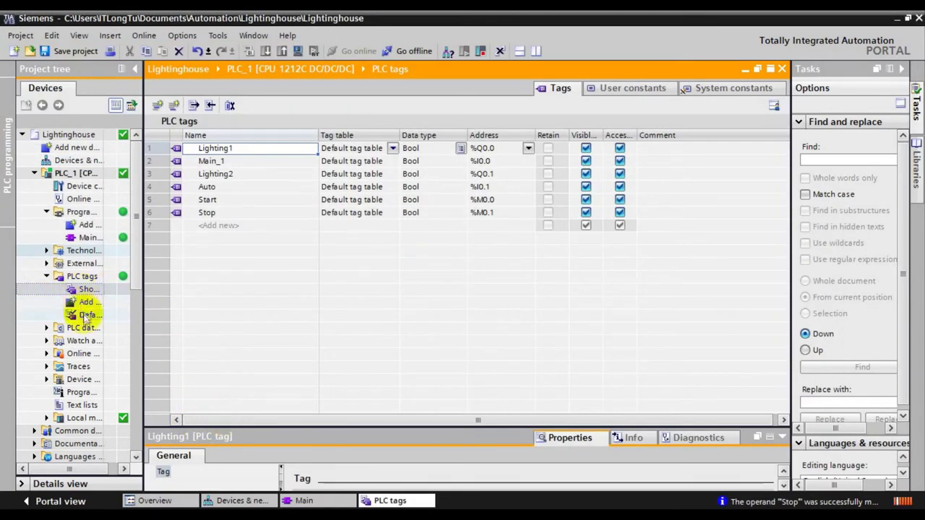
{"action": "double_click", "coordinate": [88, 237]}
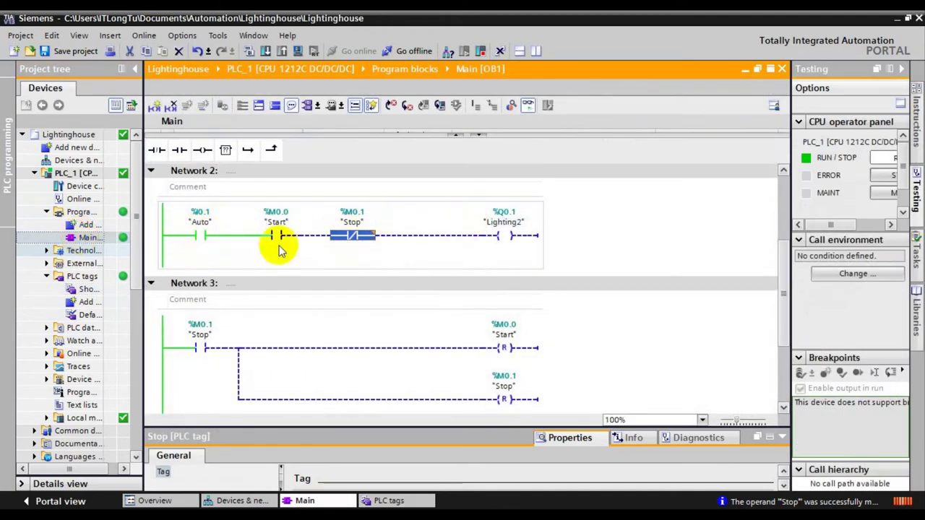
{"action": "right_click", "coordinate": [277, 239]}
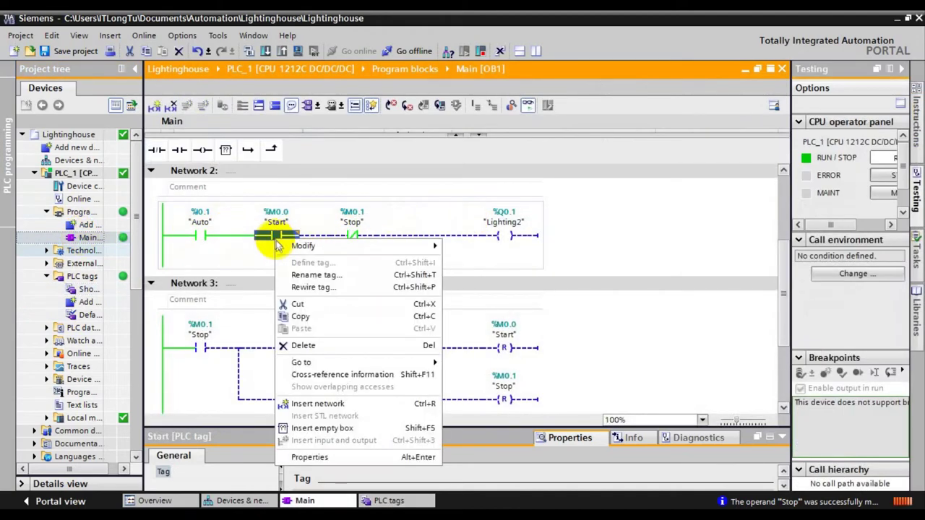
{"action": "left_click", "coordinate": [474, 258]}
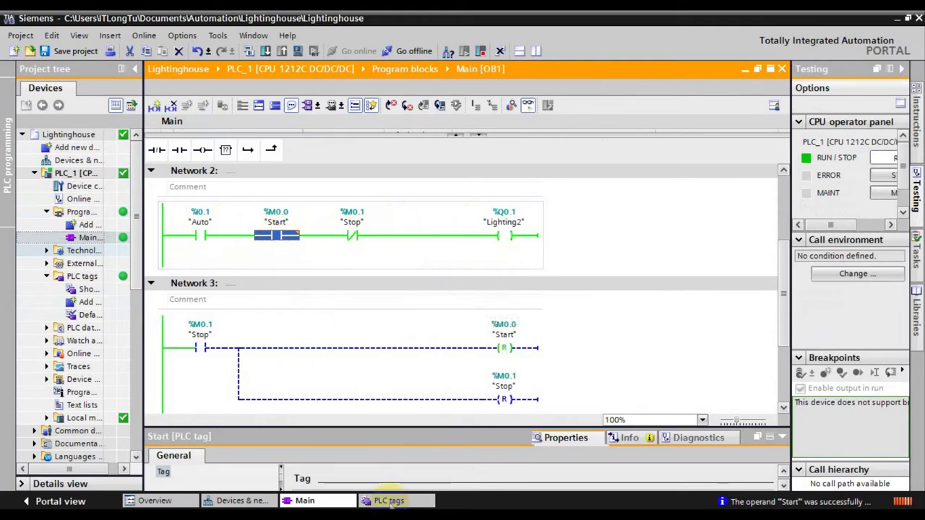
Switch to OPC Quick Client and compare the Lighting.Smart tag values with the monitored ladder logic.
{"action": "key", "text": "alt+Tab"}
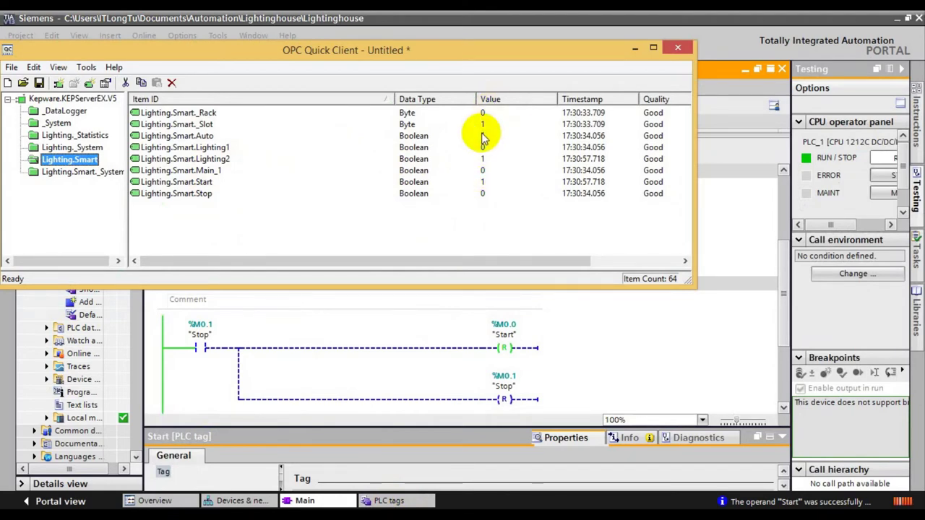
{"action": "left_click", "coordinate": [632, 359]}
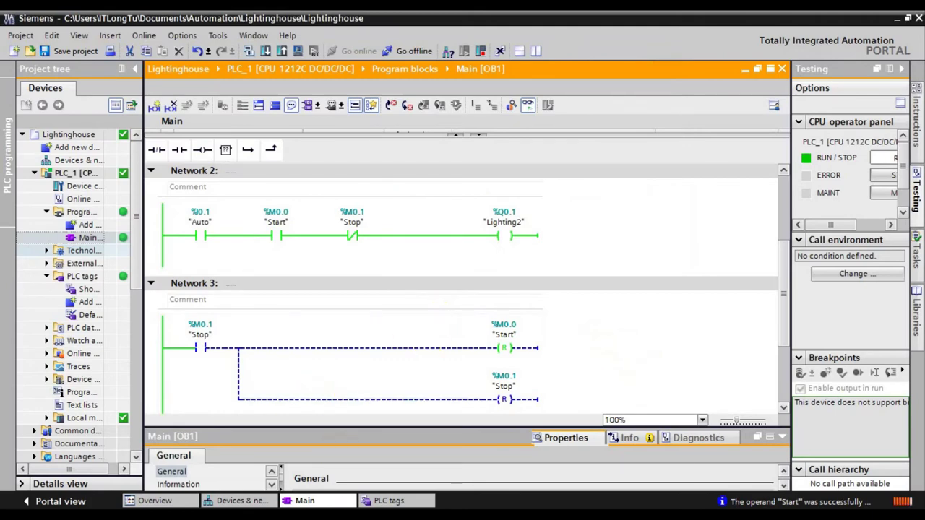
{"action": "key", "text": "alt+Tab"}
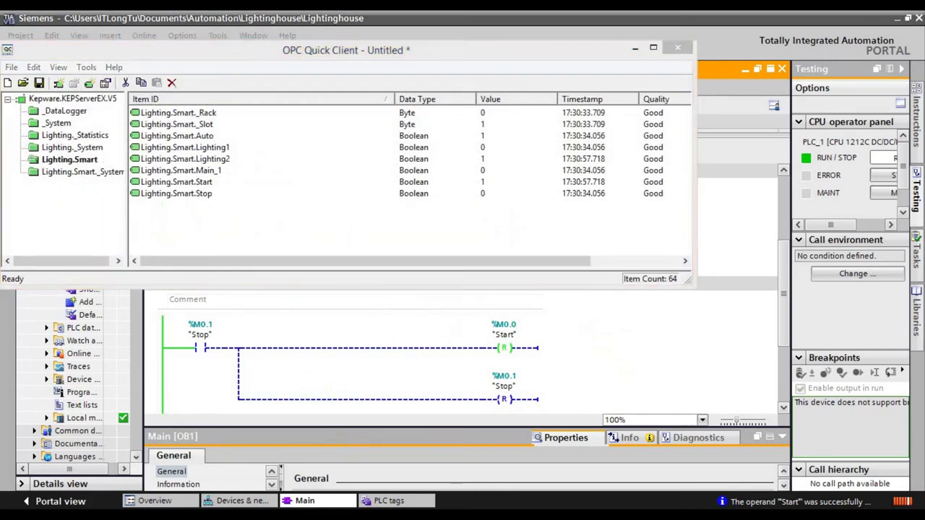
Return to TIA Portal and modify the Stop contact in Network 3 to 1.
{"action": "key", "text": "alt+Tab"}
{"action": "right_click", "coordinate": [200, 350]}
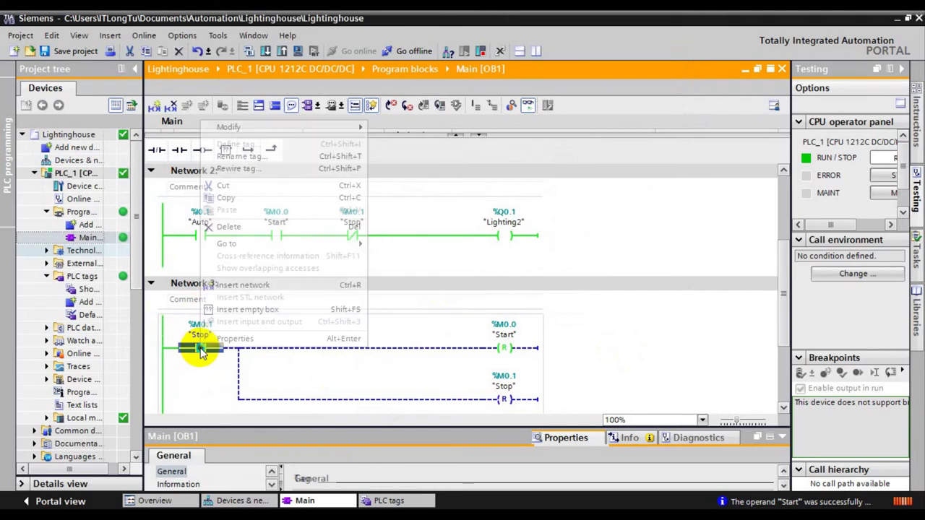
{"action": "mouse_move", "coordinate": [238, 128]}
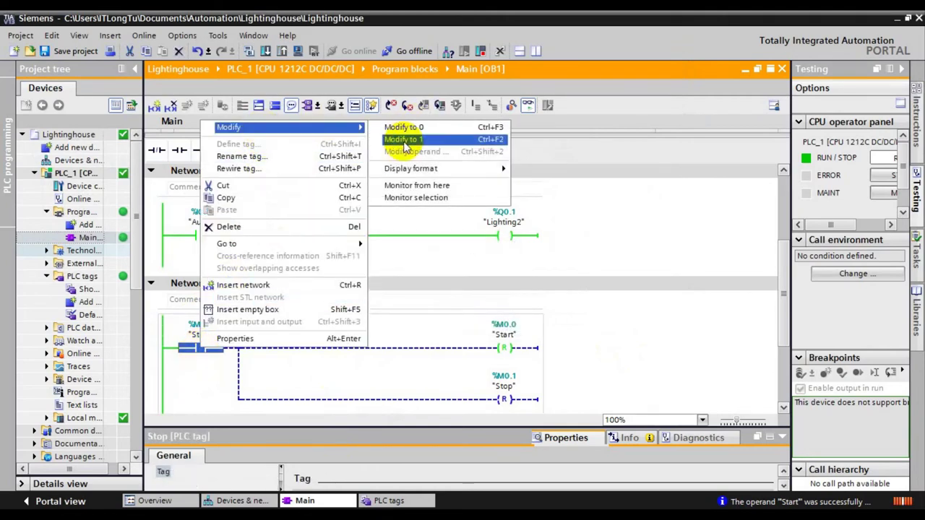
{"action": "left_click", "coordinate": [403, 140]}
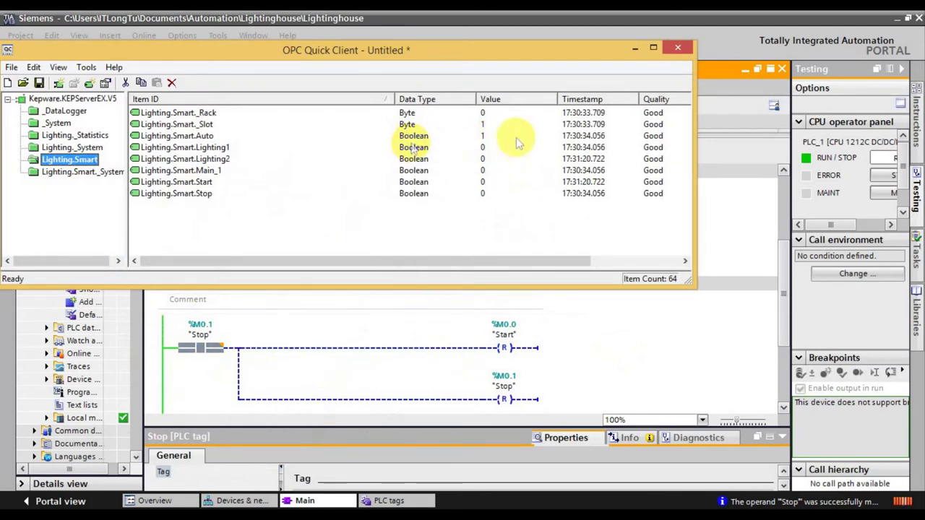
Close OPC Quick Client without saving changes and bring the KEPServerEX window forward.
{"action": "left_click", "coordinate": [678, 48]}
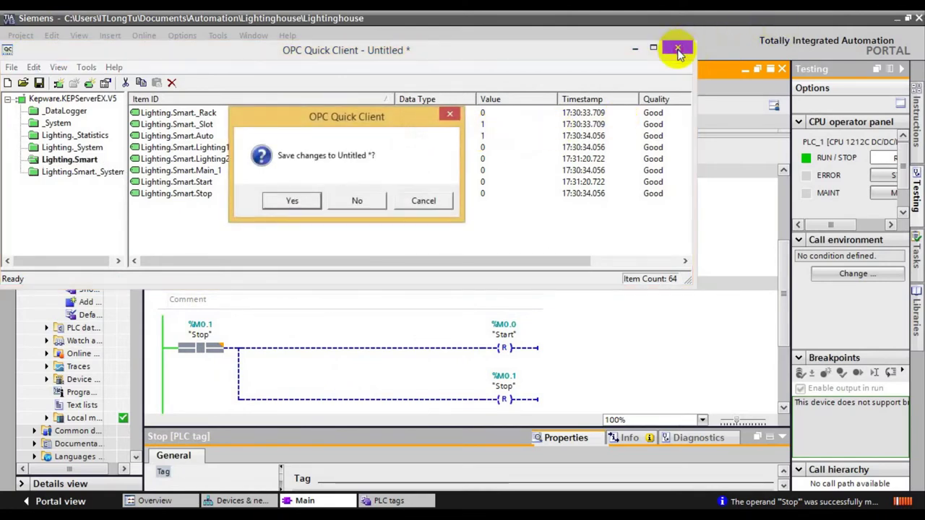
{"action": "left_click", "coordinate": [359, 202]}
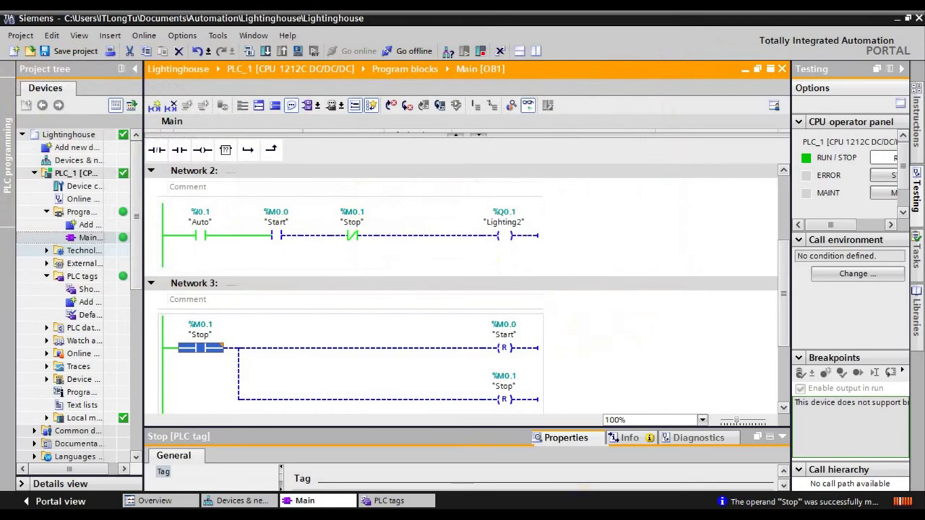
{"action": "key", "text": "alt+Tab"}
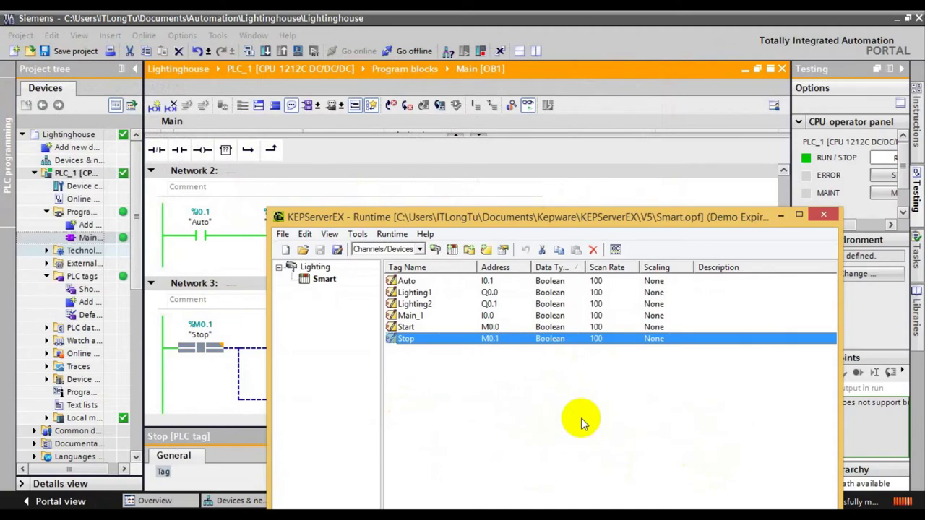
Launch Citect with its Graphics Builder.
{"action": "key", "text": "super"}
{"action": "left_click", "coordinate": [881, 172]}
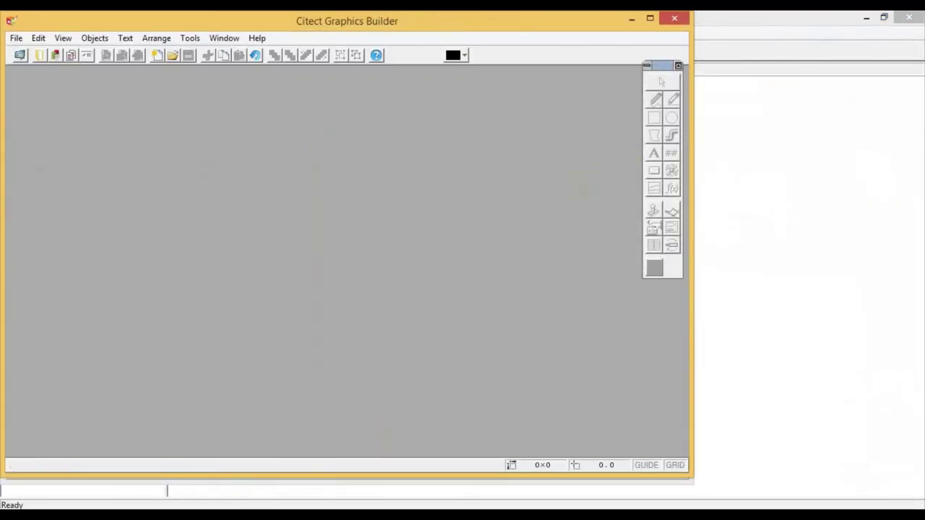
In Citect Explorer, create a new project named LightingSmart based on the starter project Tab_Style_1_XGA_titlebar.
{"action": "left_click", "coordinate": [166, 489]}
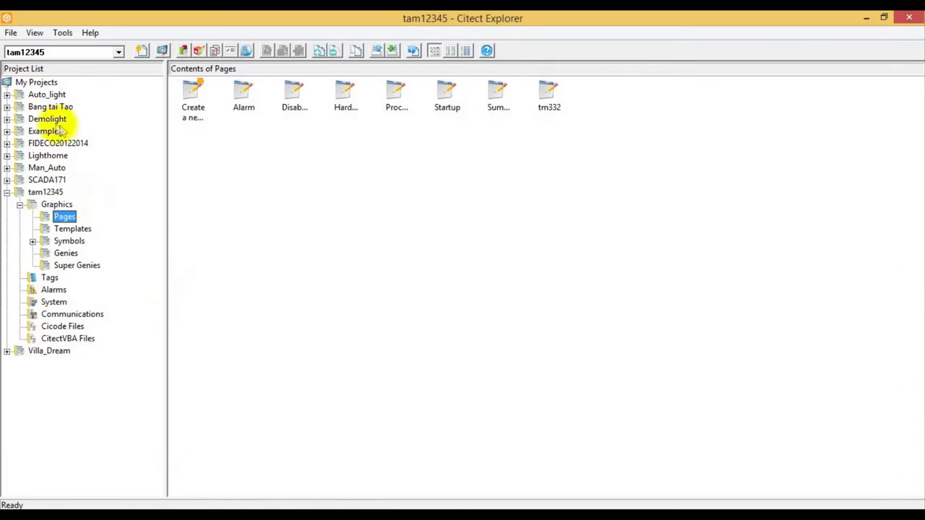
{"action": "left_click", "coordinate": [29, 84]}
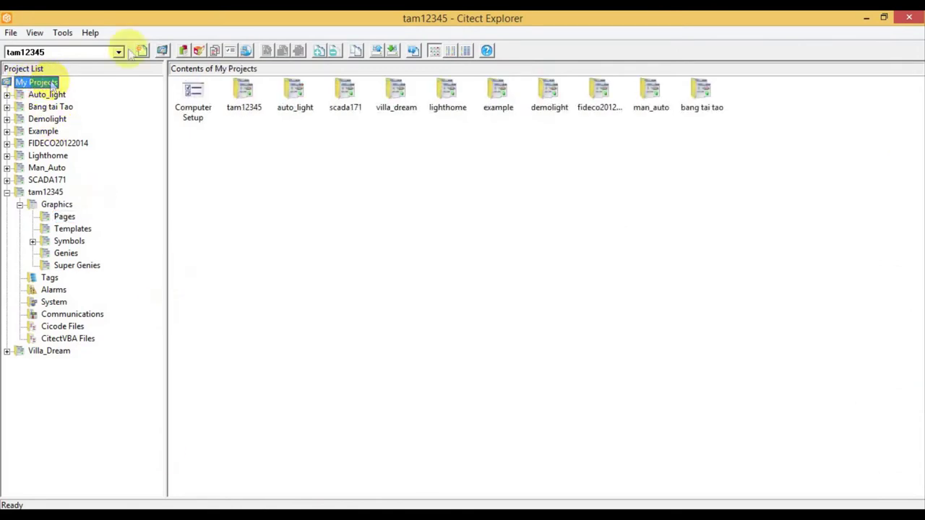
{"action": "left_click", "coordinate": [142, 52]}
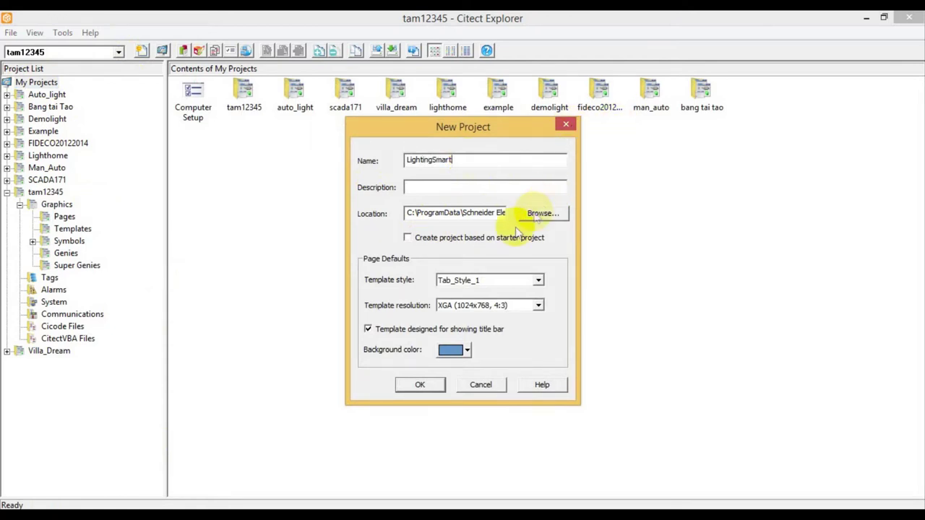
{"action": "left_click", "coordinate": [469, 243]}
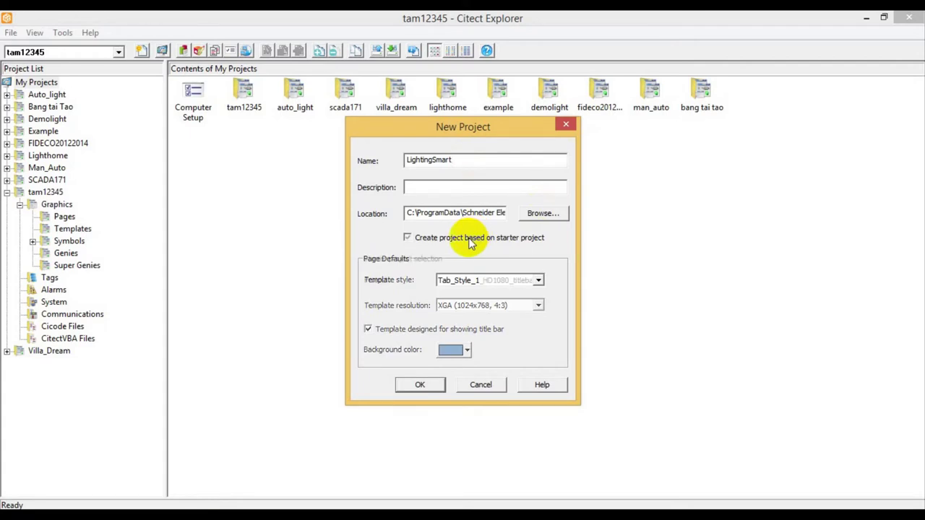
{"action": "left_click", "coordinate": [538, 281]}
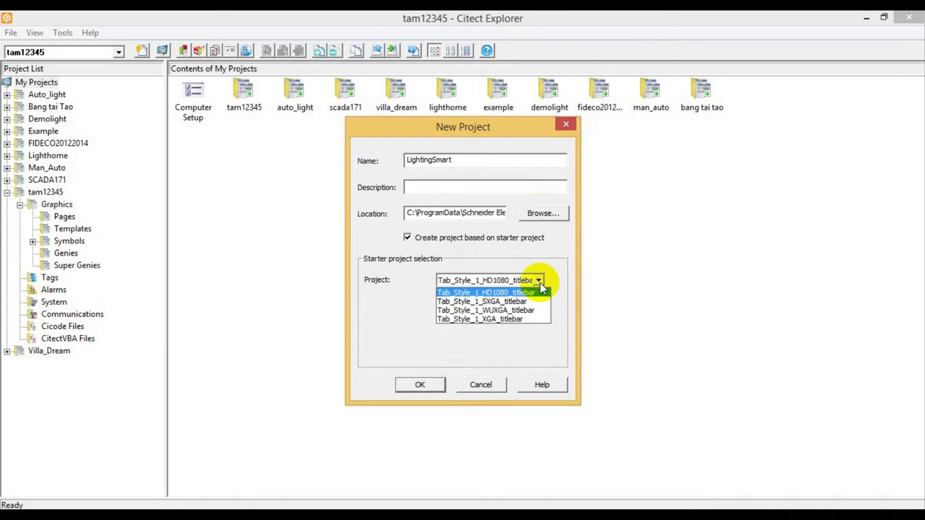
{"action": "left_click", "coordinate": [506, 319]}
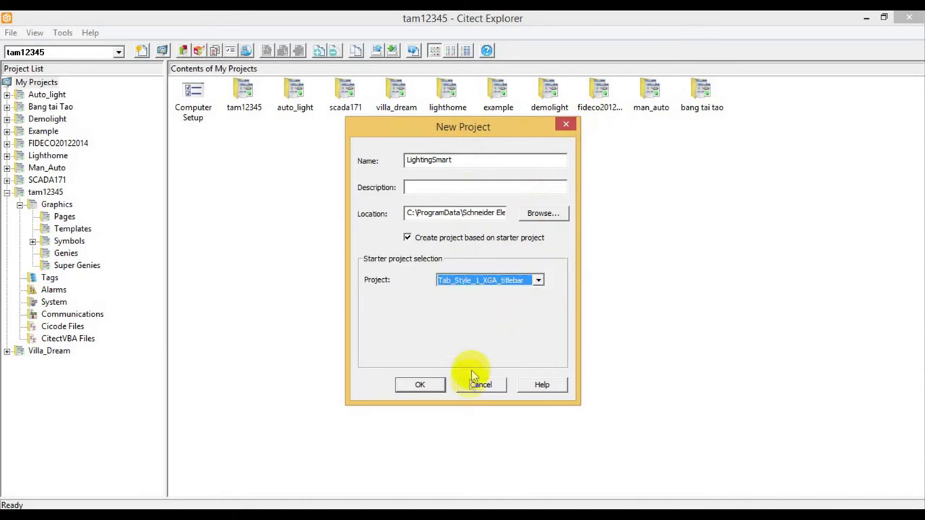
{"action": "left_click", "coordinate": [433, 387]}
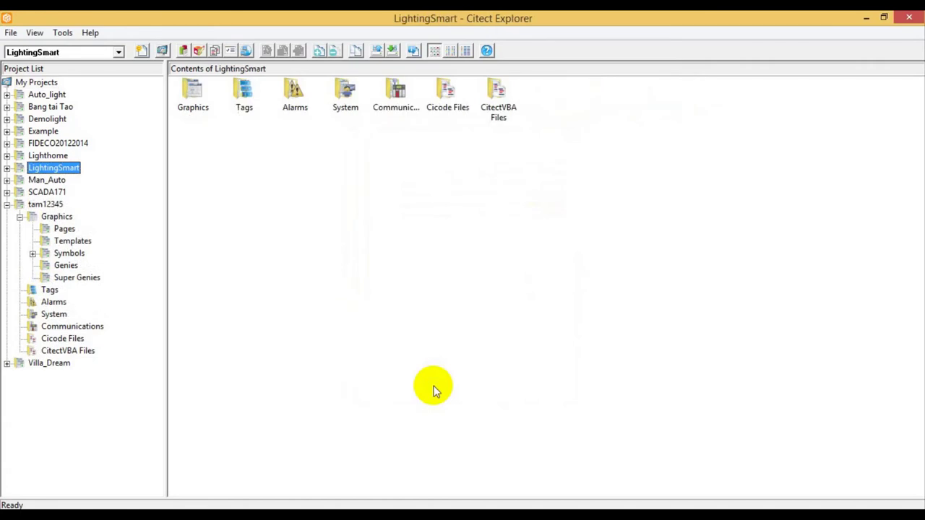
Collapse the tam12345 project and expand the LightingSmart project together with its Graphics folder.
{"action": "left_click", "coordinate": [6, 204]}
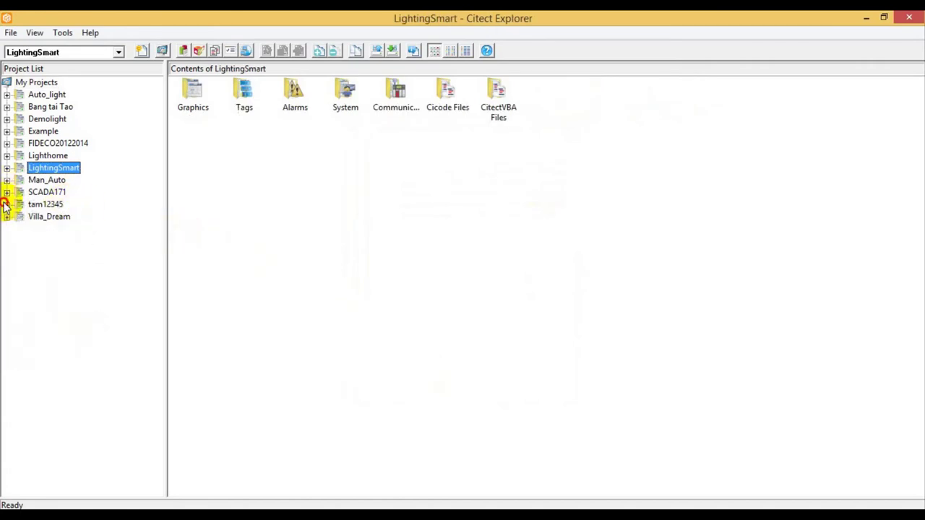
{"action": "left_click", "coordinate": [6, 168]}
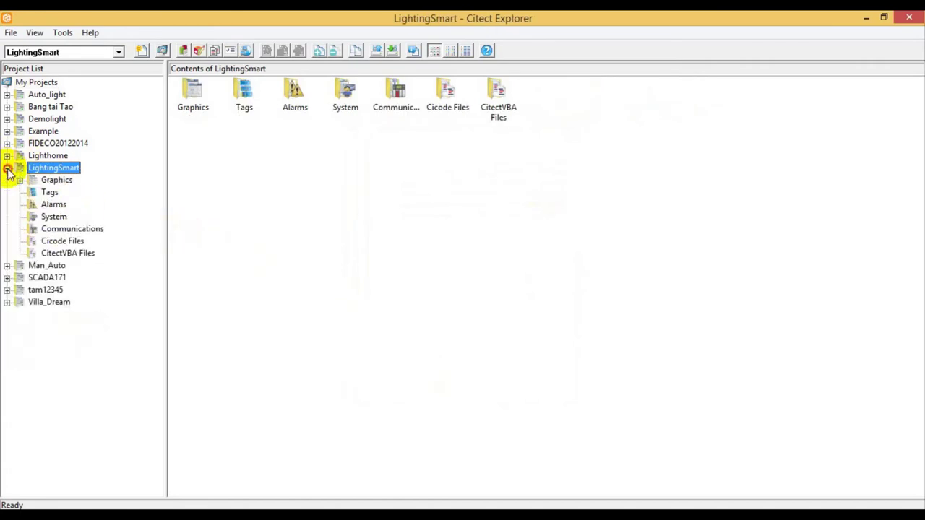
{"action": "double_click", "coordinate": [61, 180]}
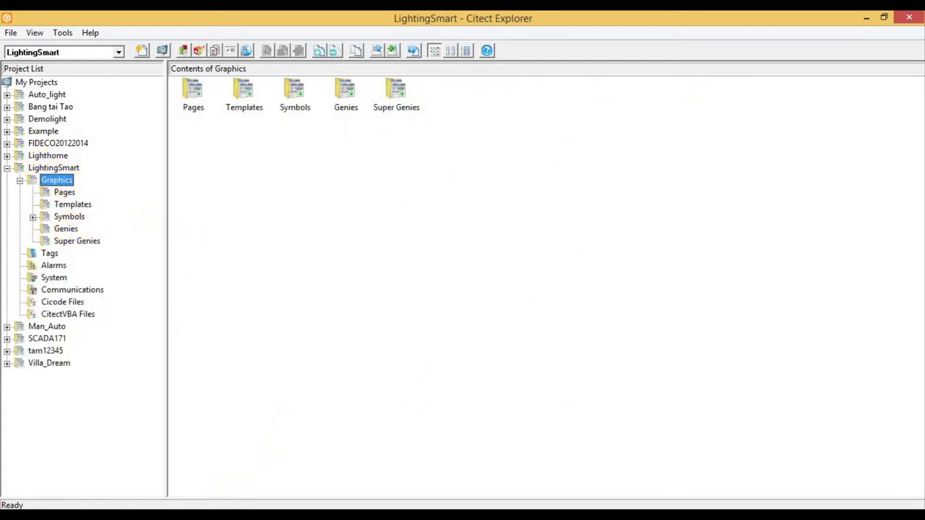
Switch to Citect Project Editor and start the Express Wizard for communications in LightingSmart.
{"action": "left_click", "coordinate": [229, 515]}
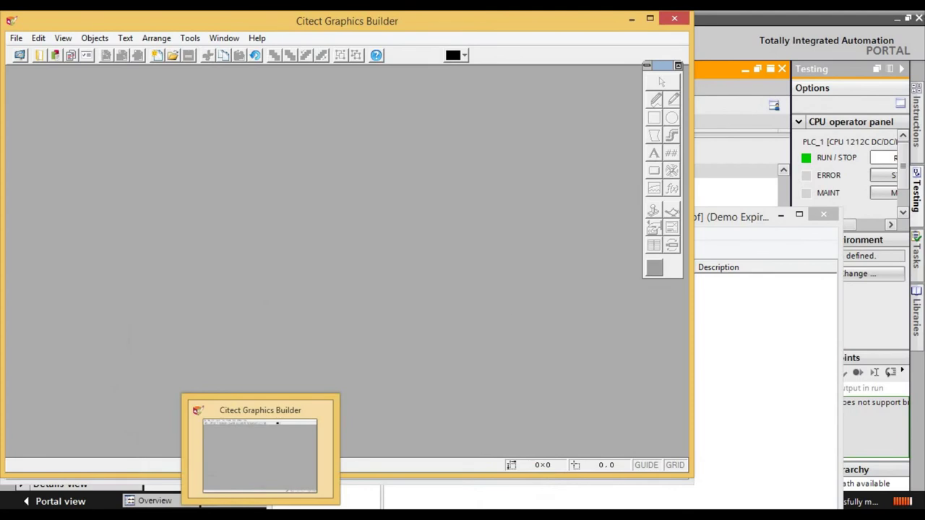
{"action": "left_click", "coordinate": [260, 514]}
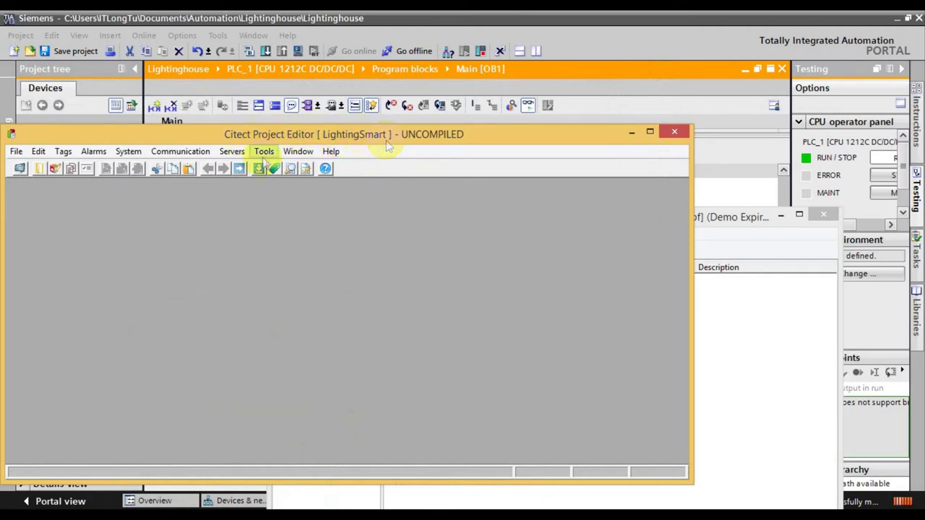
{"action": "left_click", "coordinate": [170, 157]}
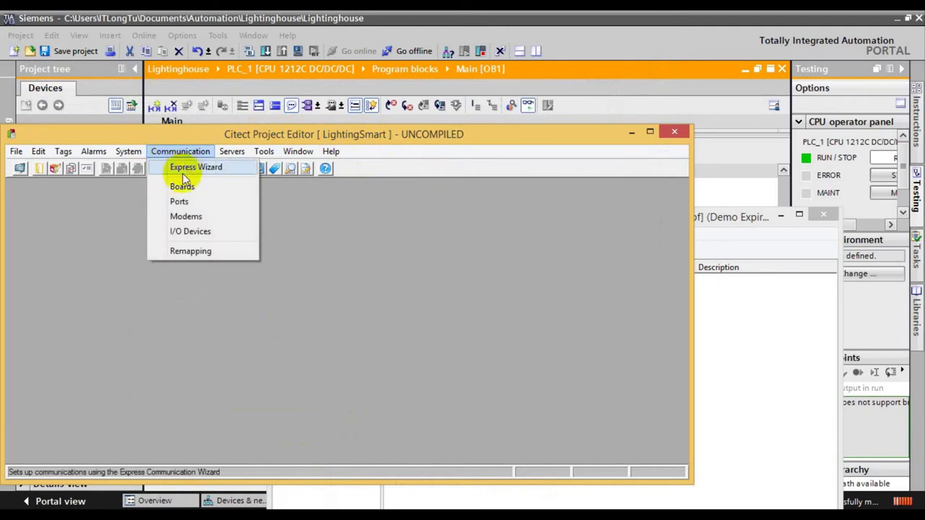
{"action": "left_click", "coordinate": [176, 170]}
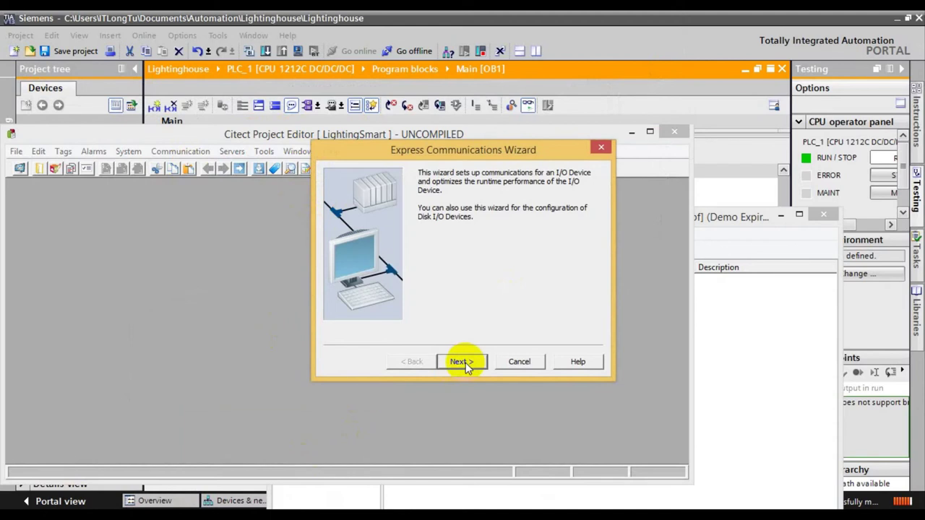
Create a new I/O Server in the wizard, inserting an underscore into its default name.
{"action": "left_click", "coordinate": [466, 363]}
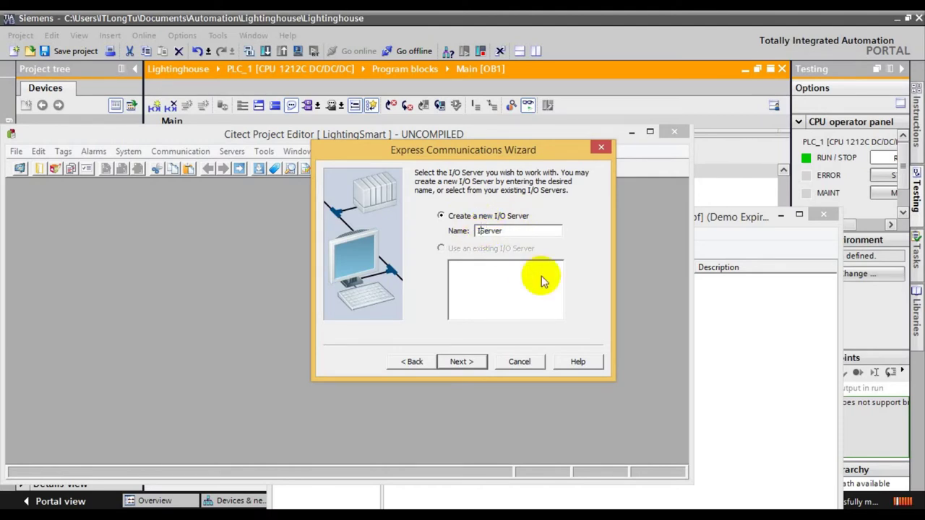
{"action": "key", "text": "ctrl+z"}
{"action": "key", "text": "Right"}
{"action": "key", "text": "Right"}
{"action": "type", "text": "_"}
{"action": "left_click", "coordinate": [475, 363]}
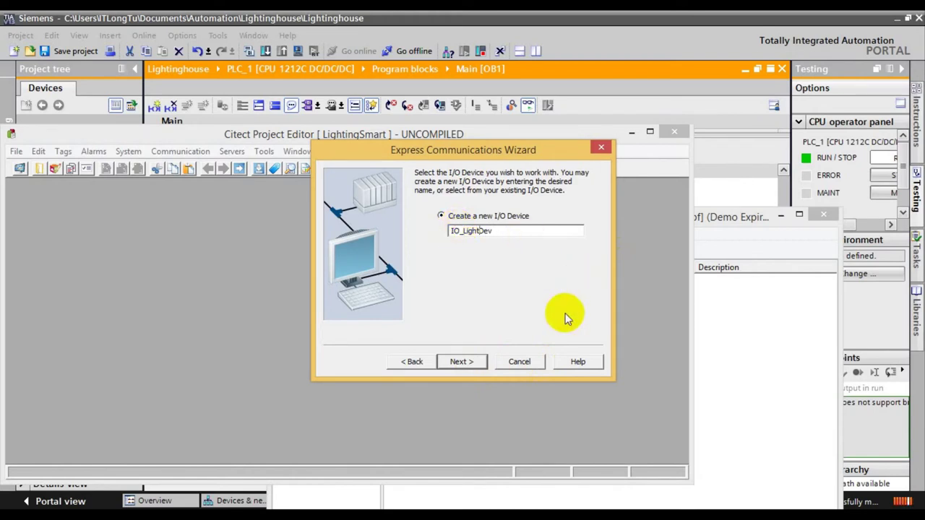
Create the External I/O Device IO_LightDev using OPC Foundation's OPC DA Client model with OPC communications.
{"action": "left_click", "coordinate": [461, 363]}
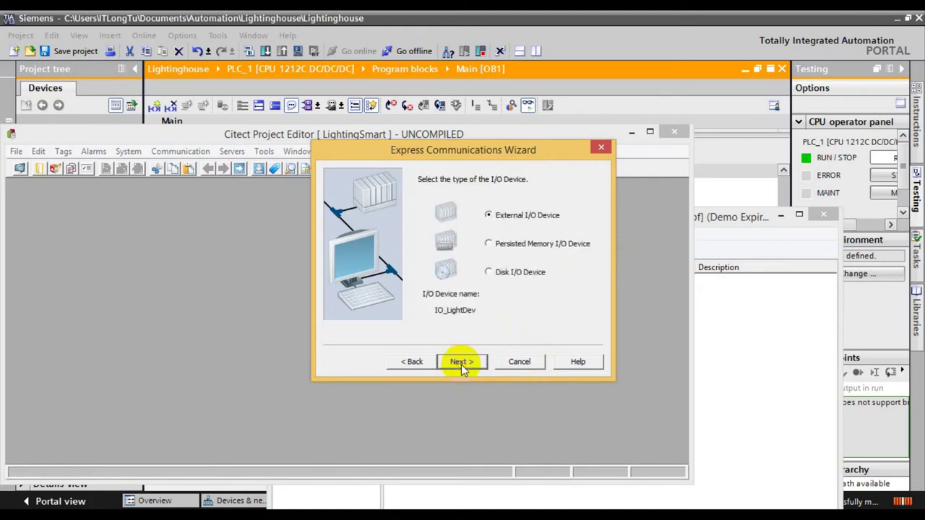
{"action": "left_click", "coordinate": [466, 366]}
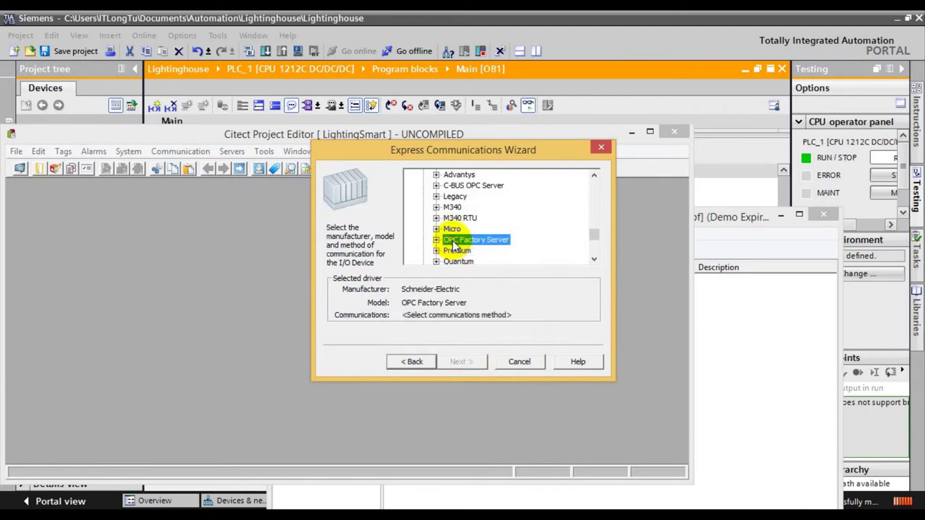
{"action": "key", "text": "o"}
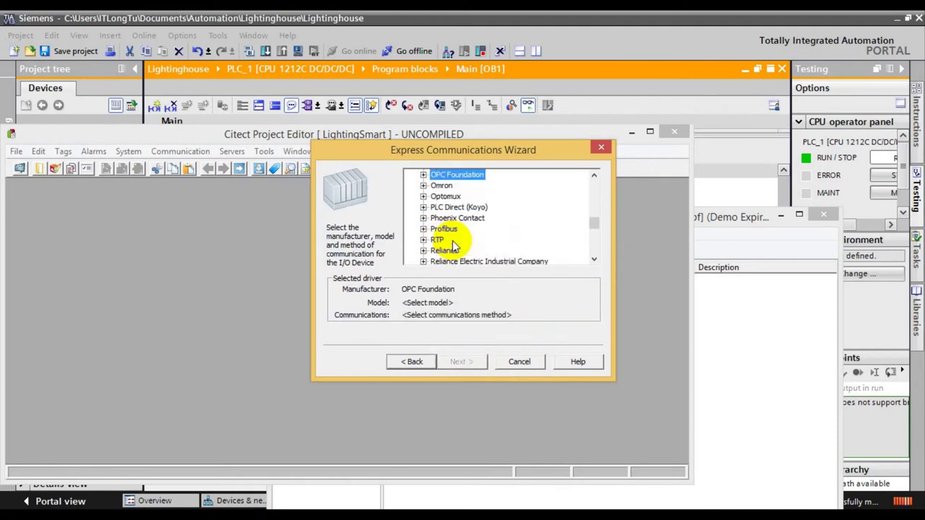
{"action": "left_click", "coordinate": [424, 174]}
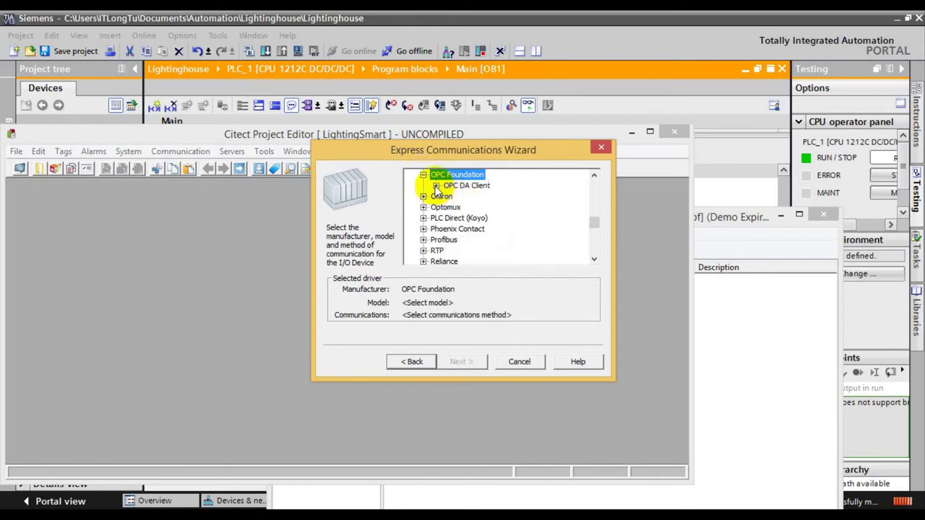
{"action": "left_click", "coordinate": [436, 185]}
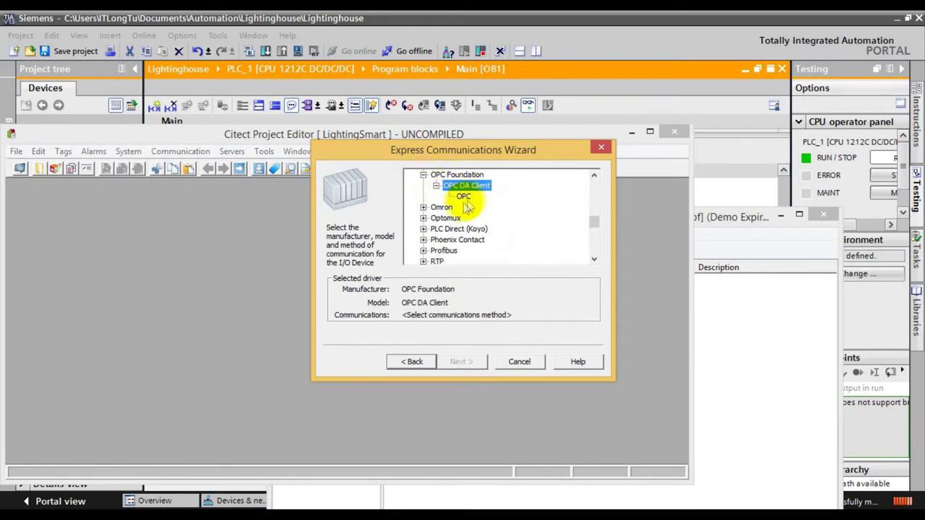
{"action": "left_click", "coordinate": [461, 197]}
{"action": "left_click", "coordinate": [463, 362]}
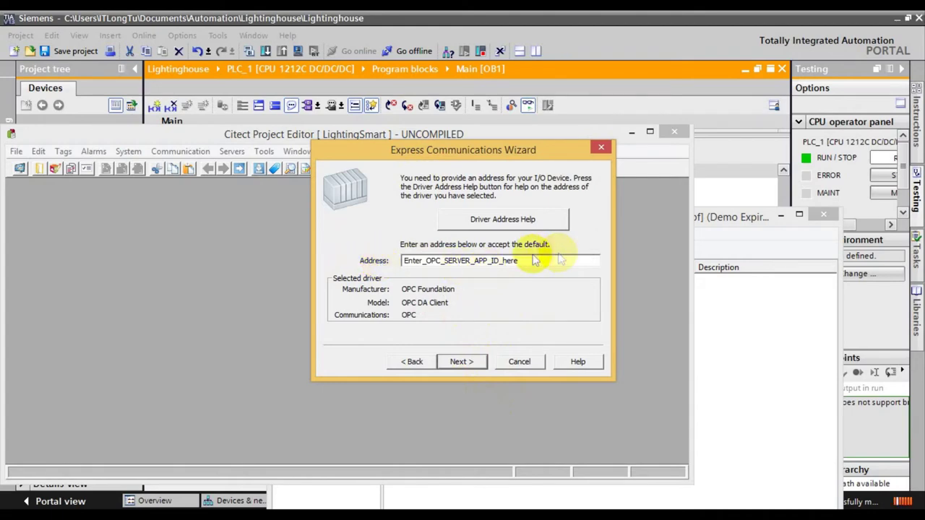
Switch to KEPServerEX, launch OPC Quick Client and examine the full name of the root server node.
{"action": "key", "text": "alt+Tab"}
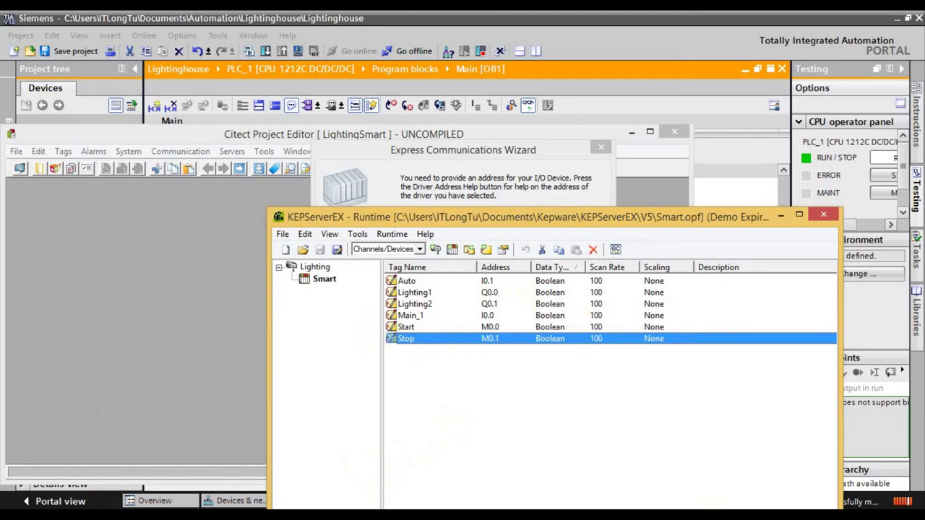
{"action": "left_click", "coordinate": [403, 485]}
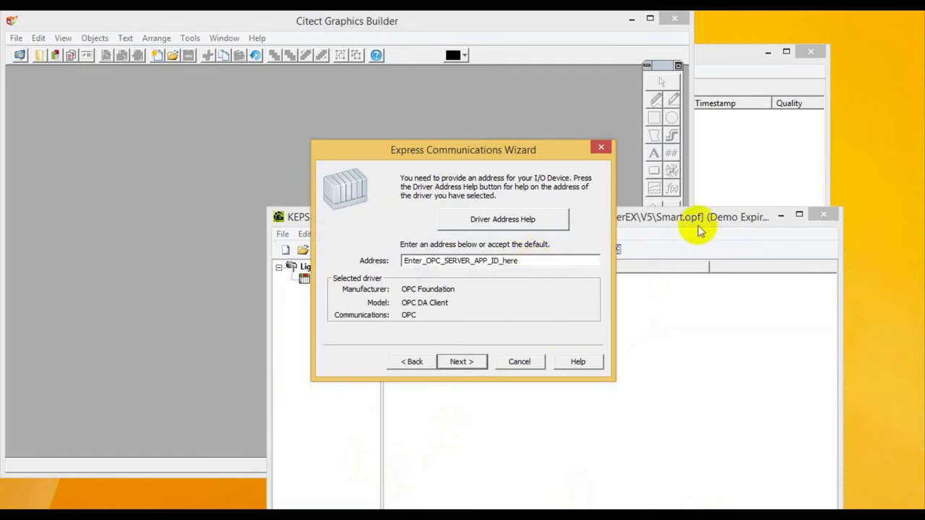
{"action": "left_click", "coordinate": [699, 230]}
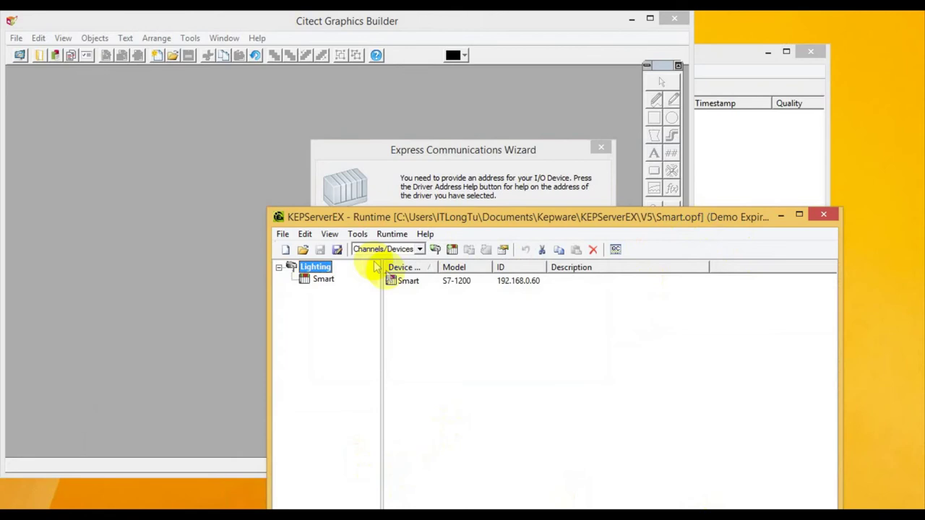
{"action": "left_click", "coordinate": [617, 253]}
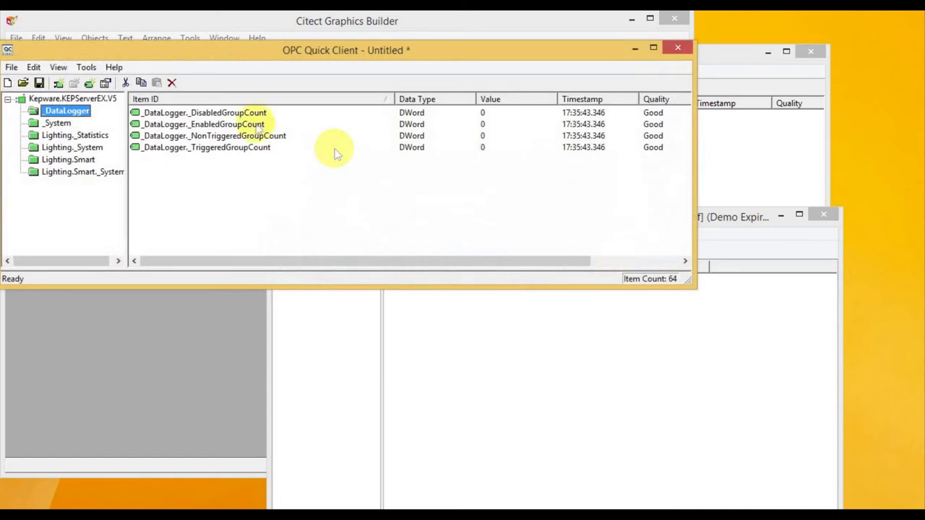
{"action": "left_click", "coordinate": [65, 99]}
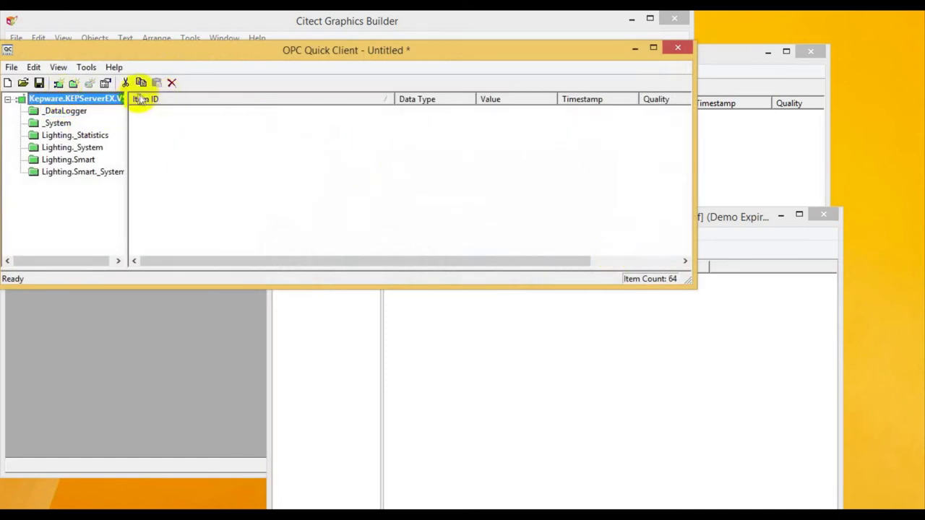
{"action": "left_click_drag", "start_coordinate": [127, 94], "coordinate": [219, 105]}
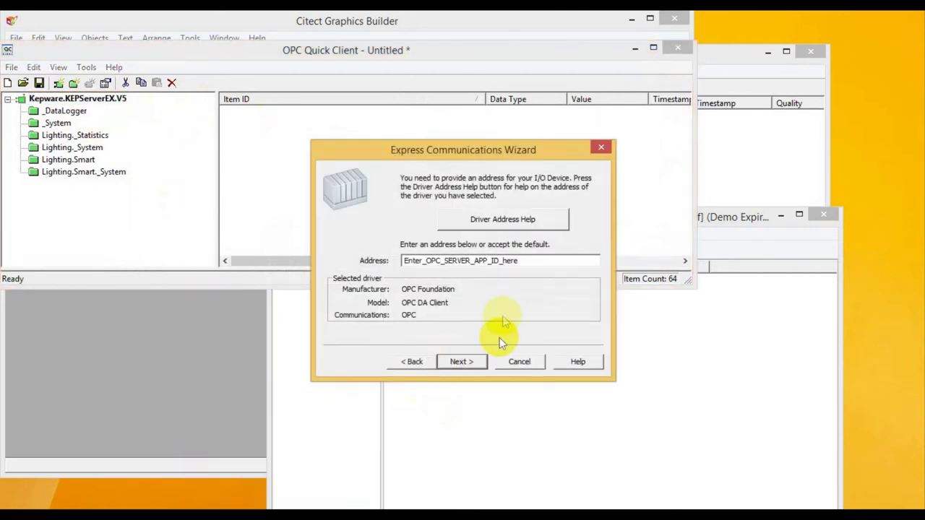
Set the I/O device address to Kepware.KEPServerEX.V5 in the wizard and compare it with the server name in OPC Quick Client.
{"action": "double_click", "coordinate": [520, 260]}
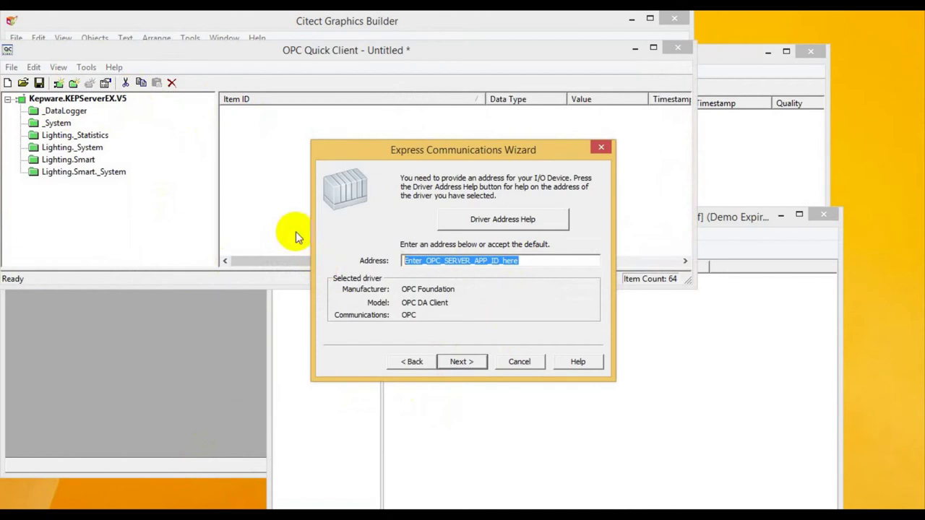
{"action": "type", "text": "Kepware.KEPServerEX.V5"}
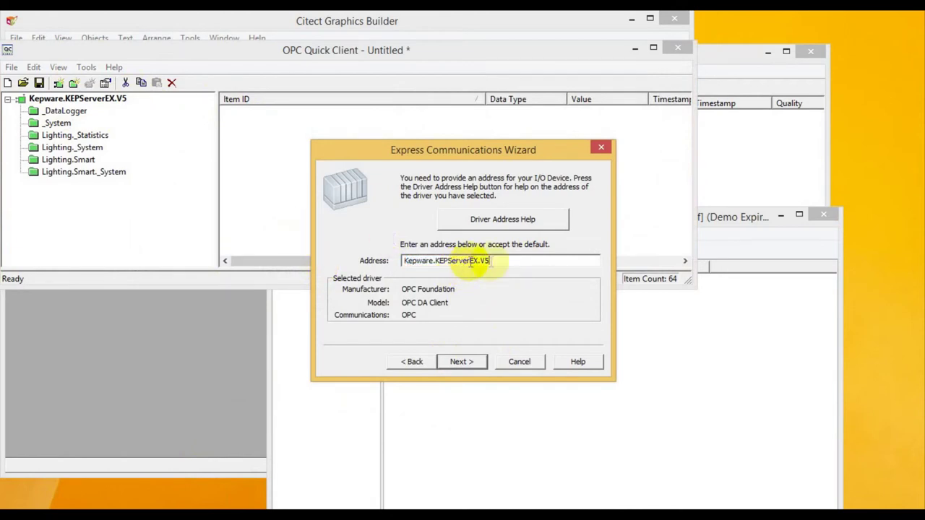
{"action": "left_click_drag", "start_coordinate": [492, 261], "coordinate": [401, 259]}
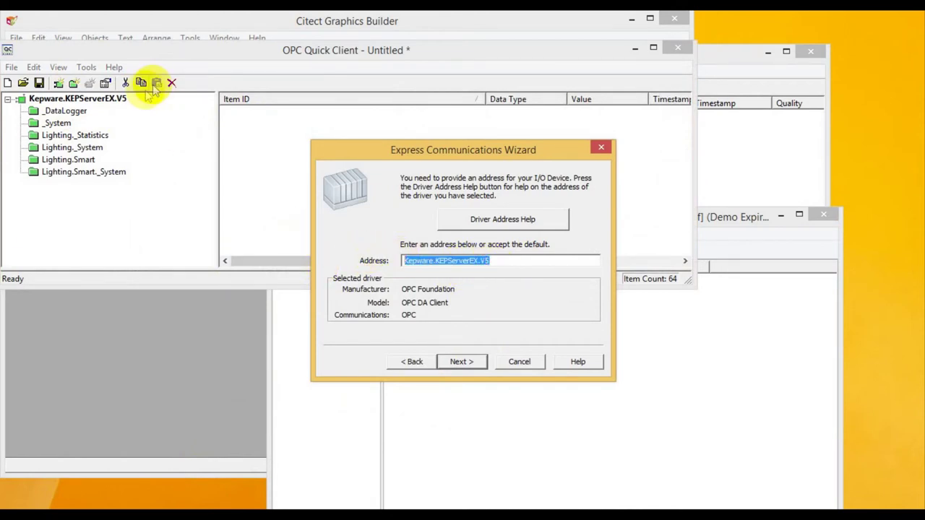
{"action": "left_click", "coordinate": [125, 99]}
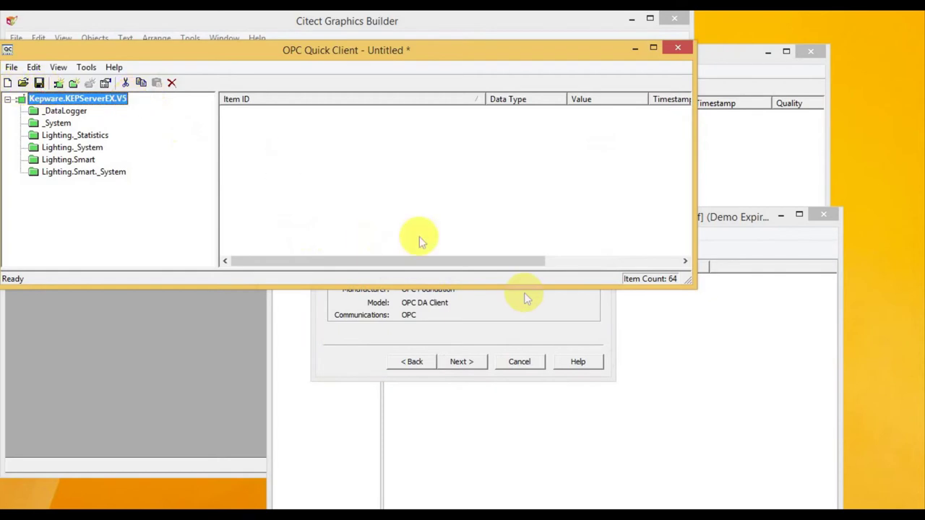
{"action": "left_click", "coordinate": [542, 327]}
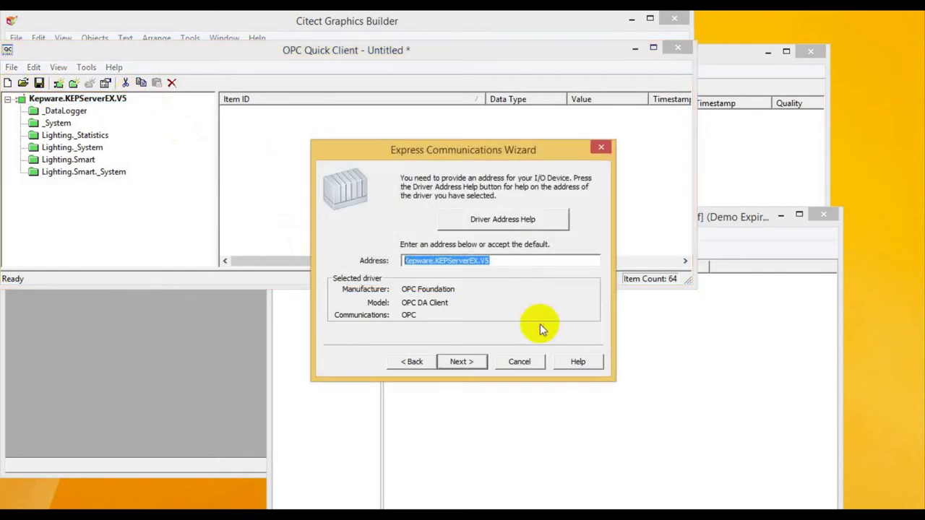
Accept the address, leave the device unlinked from an external tag database, and finish the communications wizard.
{"action": "left_click", "coordinate": [474, 363]}
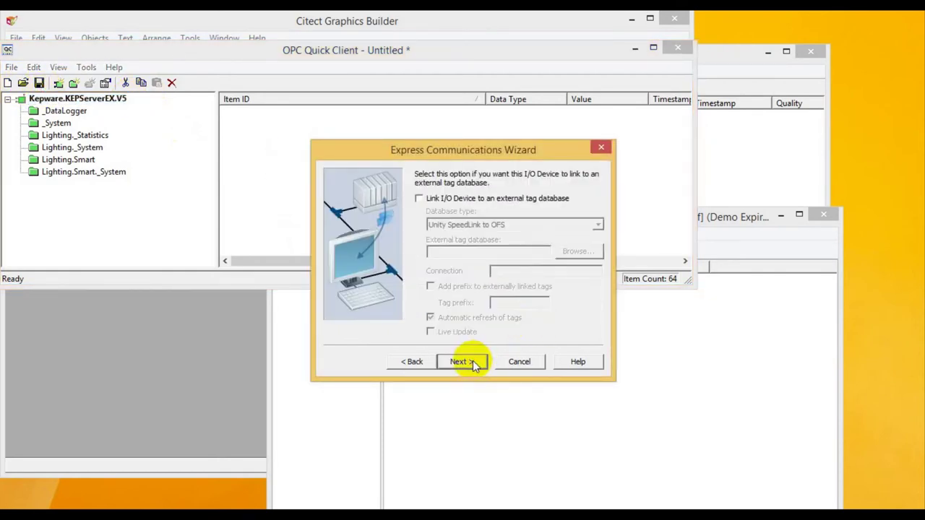
{"action": "left_click", "coordinate": [472, 360]}
{"action": "left_click", "coordinate": [473, 362]}
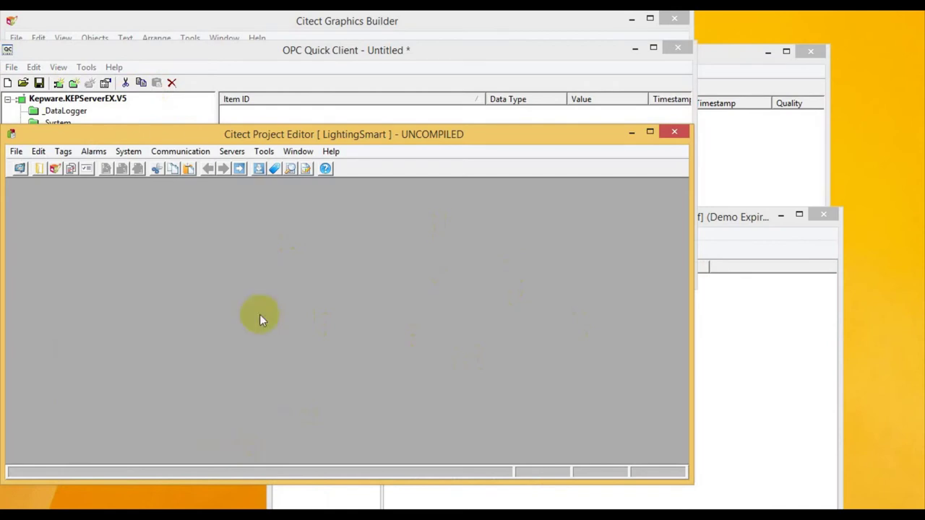
Examine the board and port records of IO_LightServer in the LightingSmart project, then close the forms and minimize the Project Editor.
{"action": "left_click", "coordinate": [167, 150]}
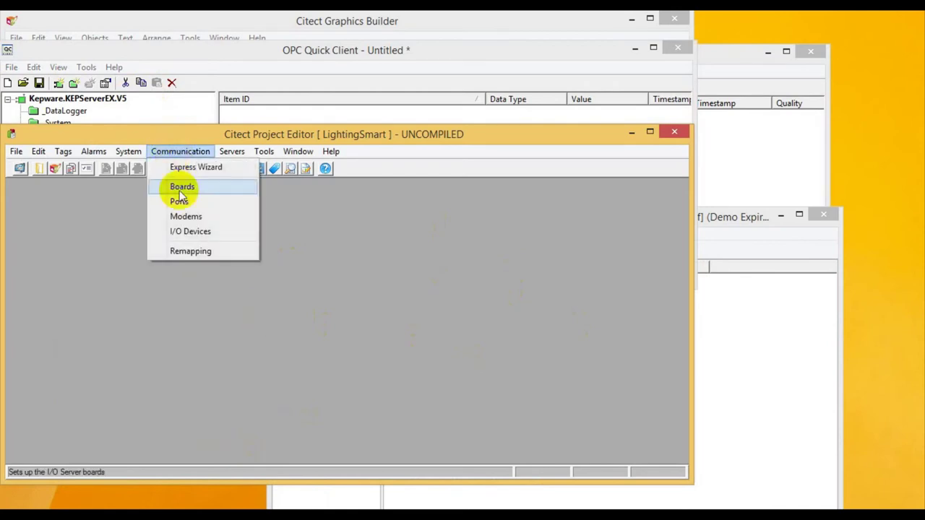
{"action": "left_click", "coordinate": [181, 188]}
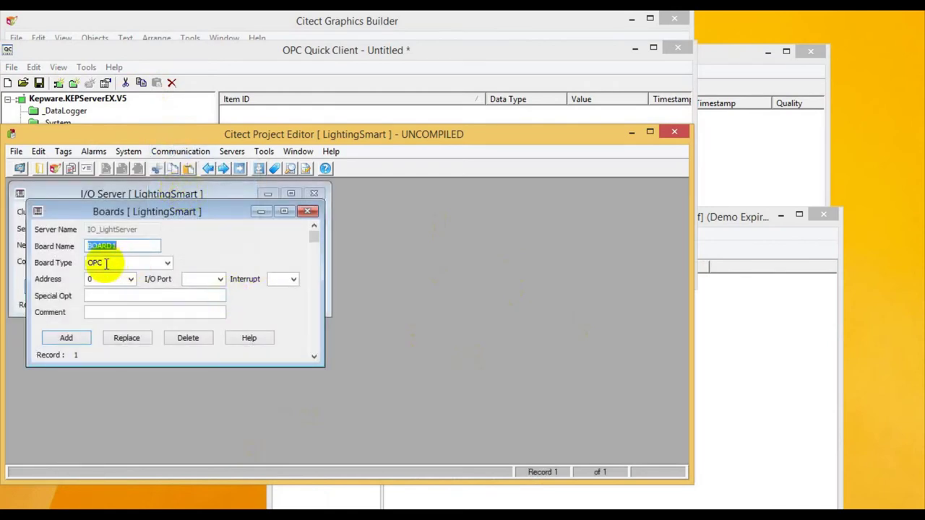
{"action": "left_click", "coordinate": [308, 211]}
{"action": "left_click", "coordinate": [179, 159]}
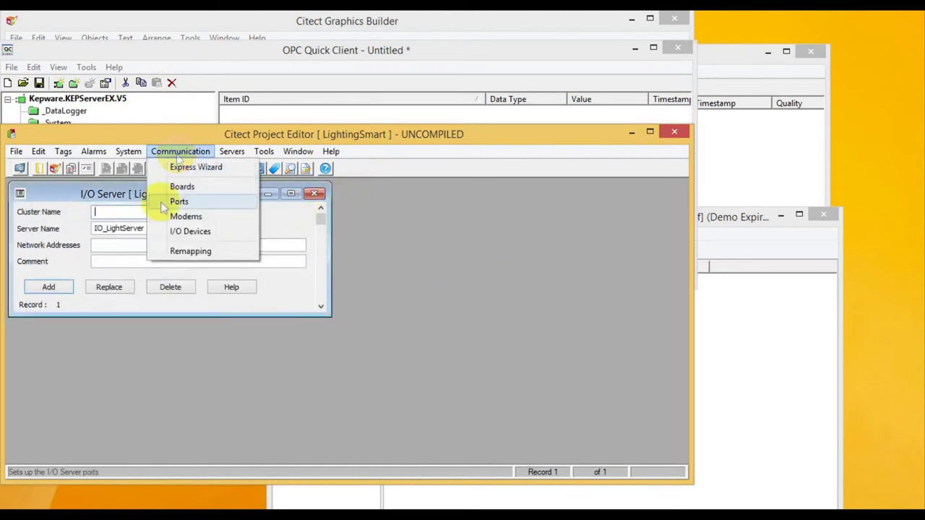
{"action": "left_click", "coordinate": [179, 203]}
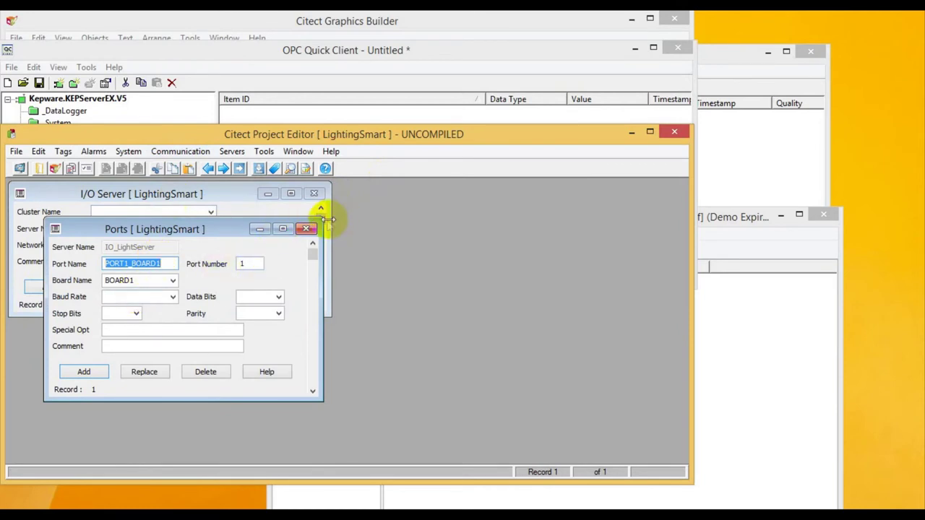
{"action": "left_click", "coordinate": [307, 228]}
{"action": "left_click", "coordinate": [316, 194]}
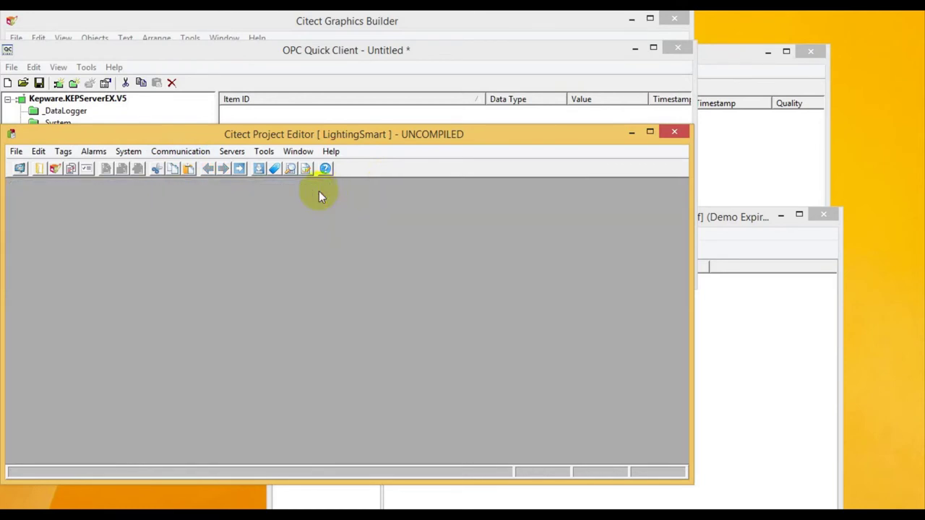
{"action": "key", "text": "super+Down"}
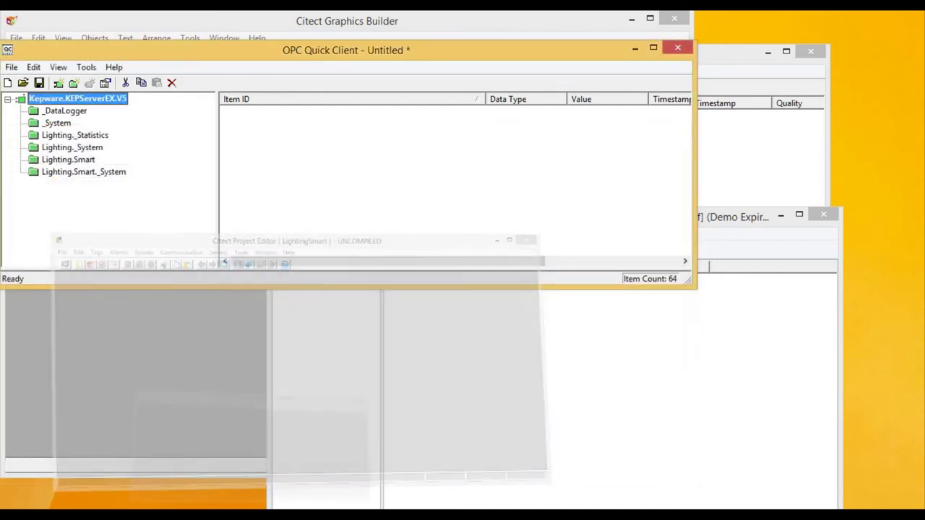